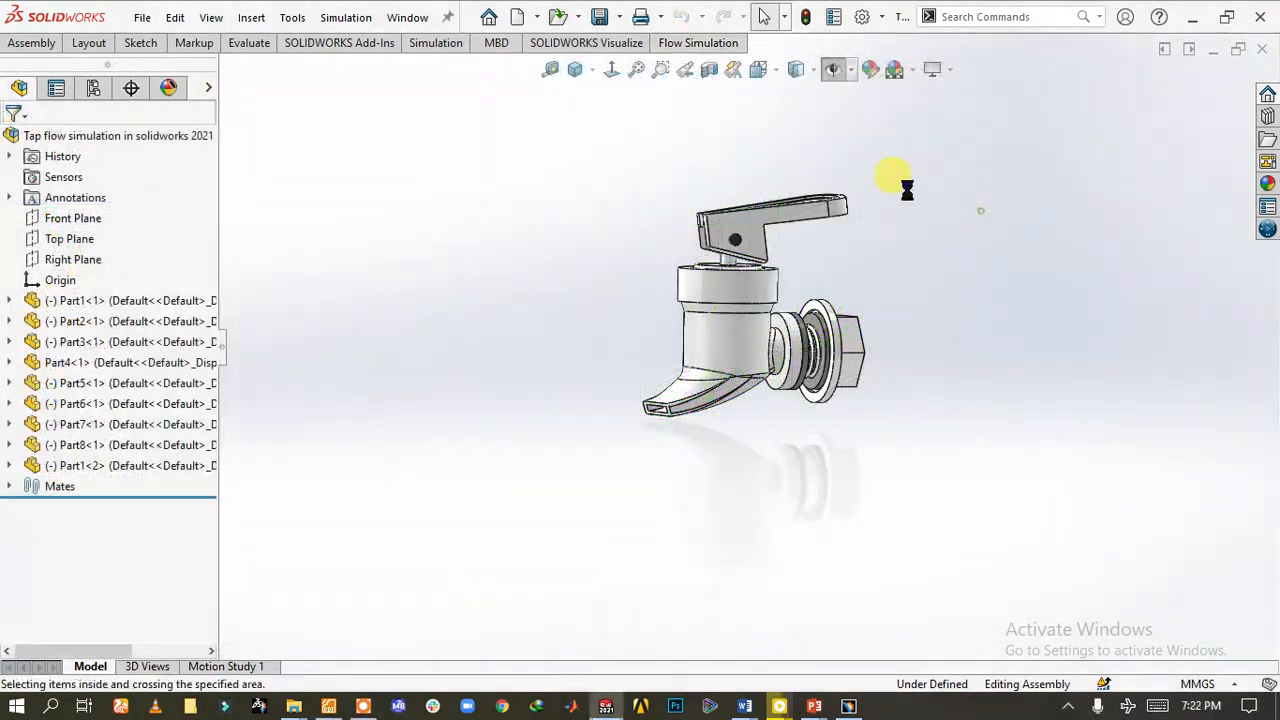
Apply the Plain White scene as the background of the tap assembly.
scroll(785, 266, down, 6)
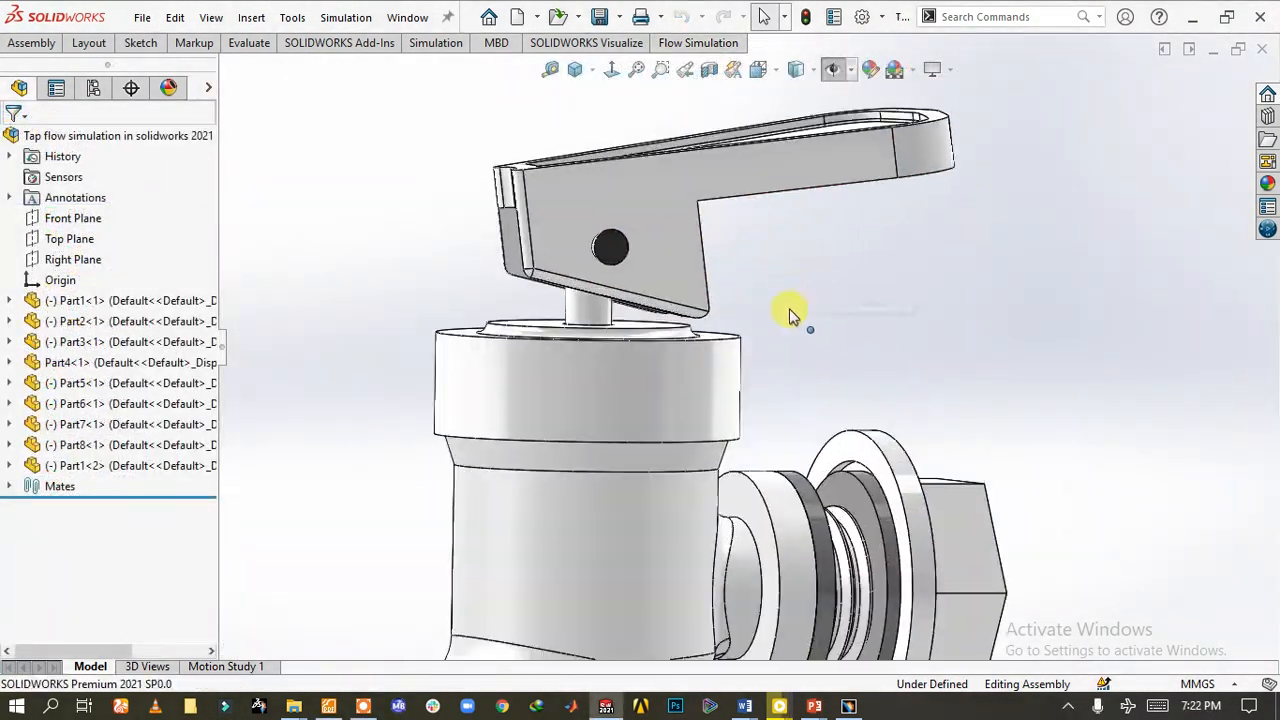
scroll(785, 330, up, 4)
scroll(714, 418, down, 2)
scroll(714, 418, down, 2)
middle_drag(714, 418, 737, 486)
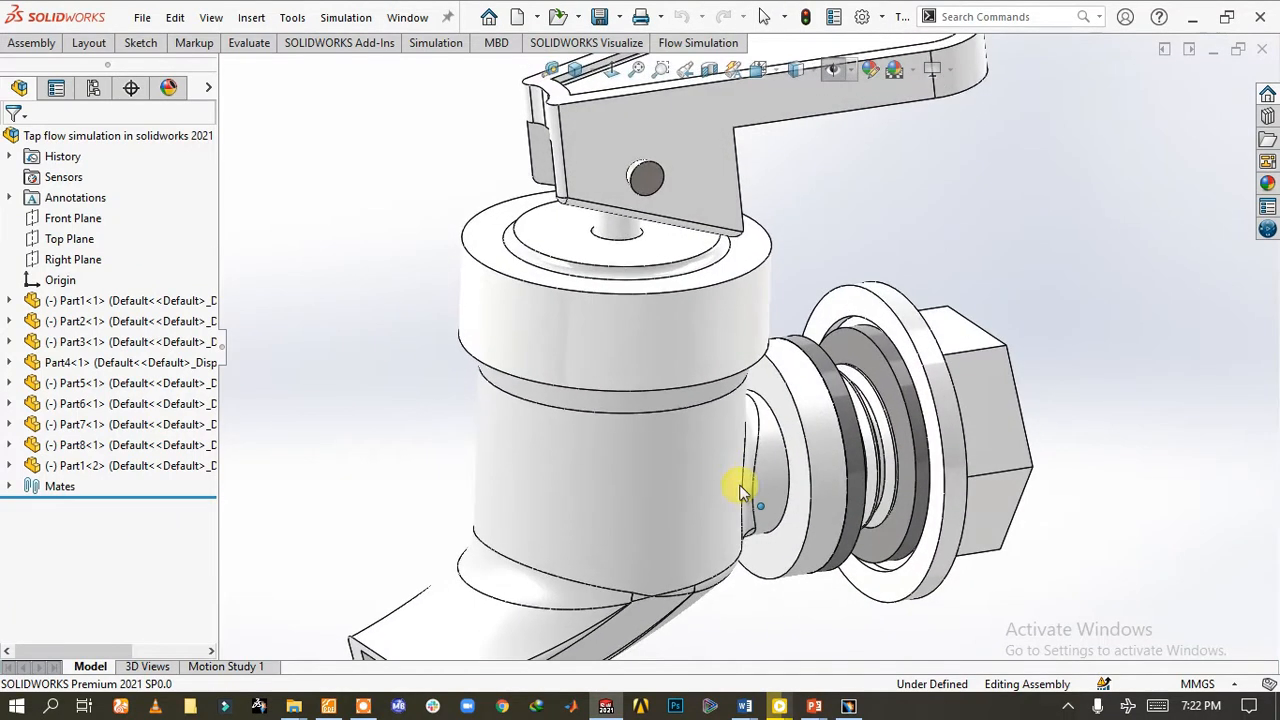
scroll(824, 350, up, 2)
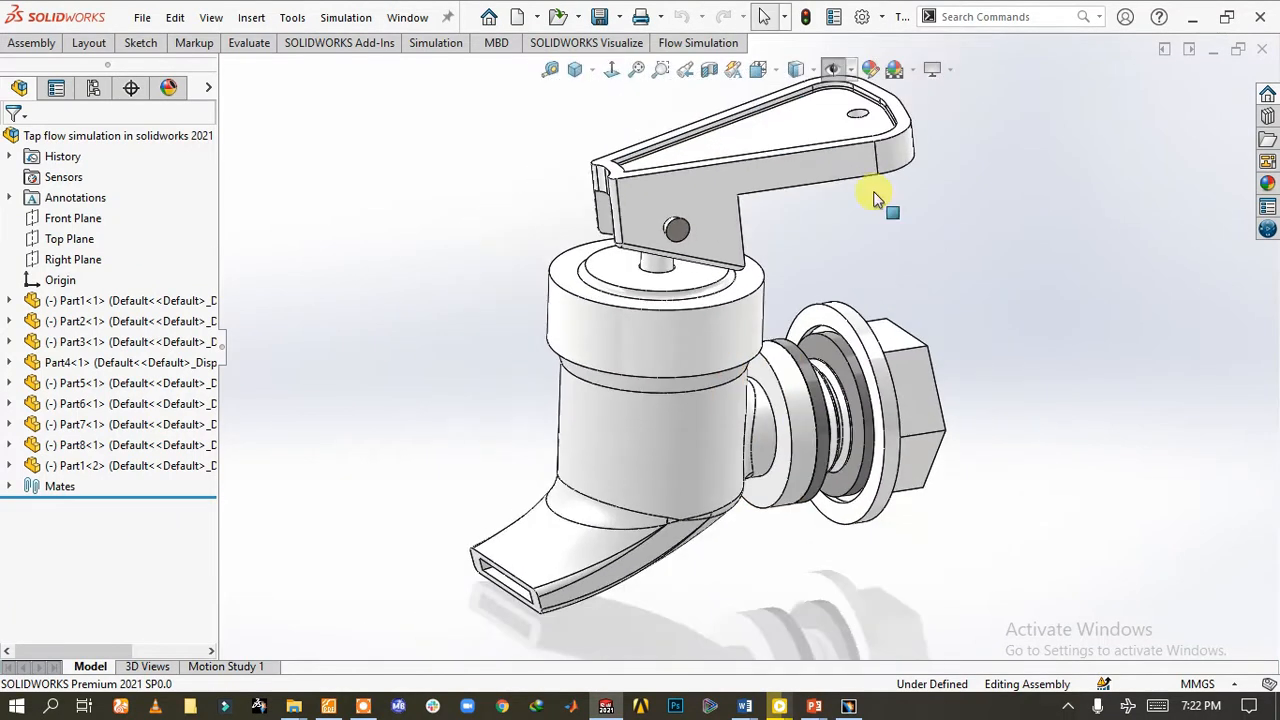
click(915, 72)
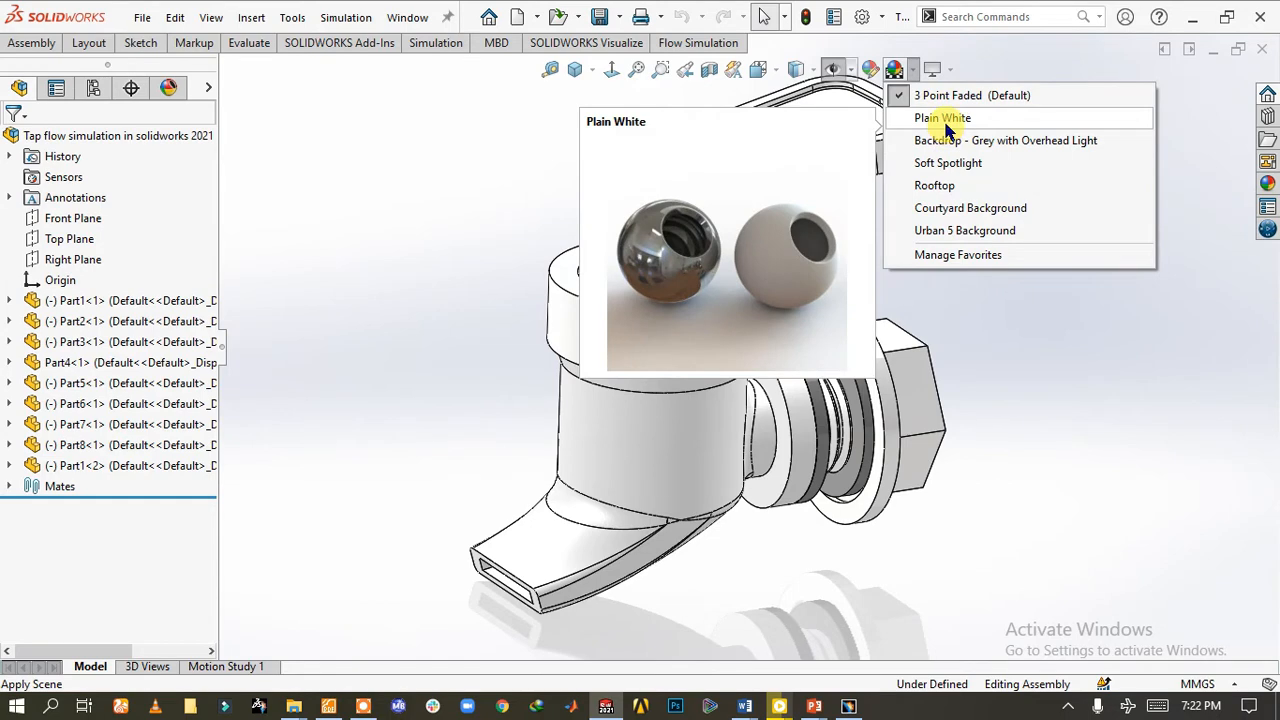
click(945, 120)
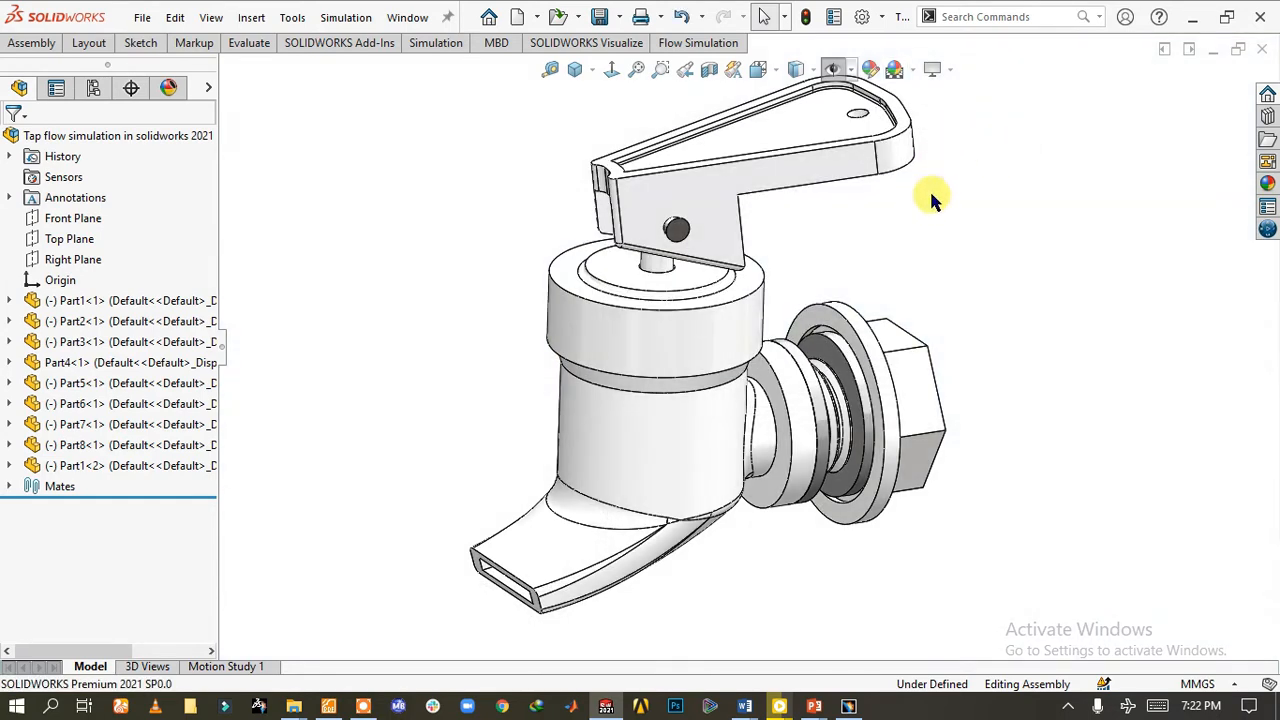
scroll(810, 310, up, 3)
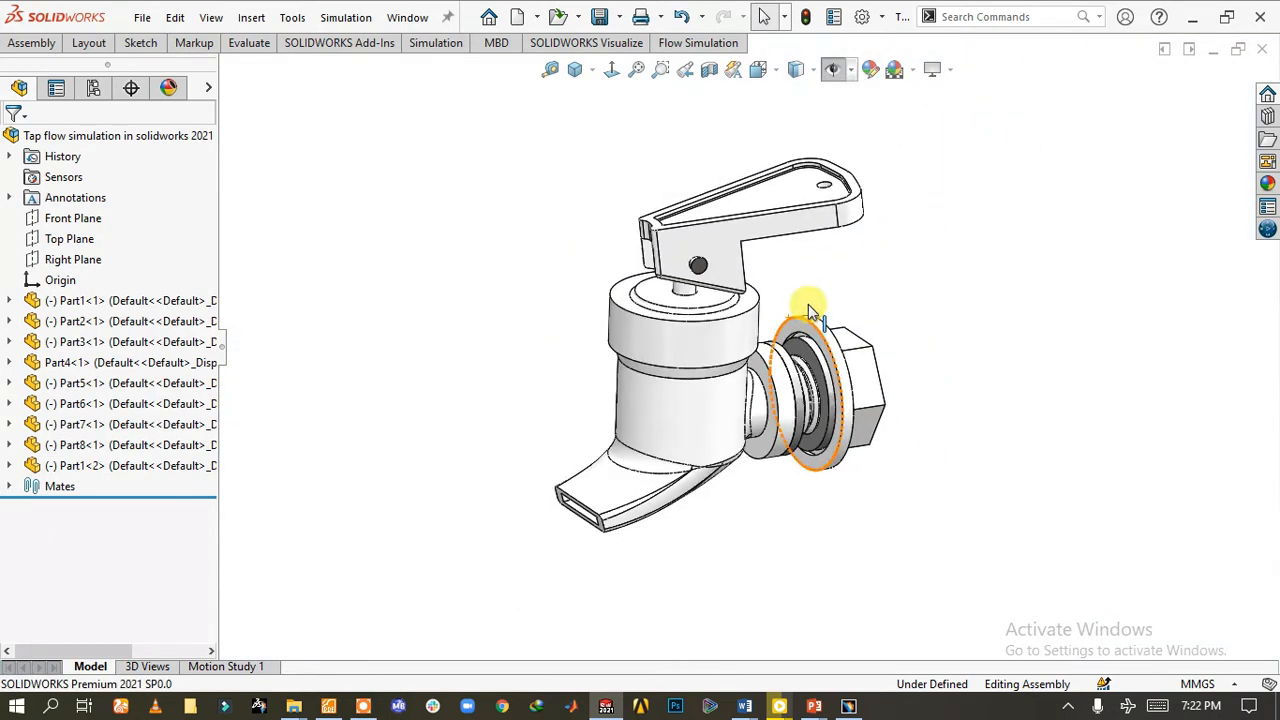
Examine the material assigned to Part1 in the tap assembly.
click(9, 301)
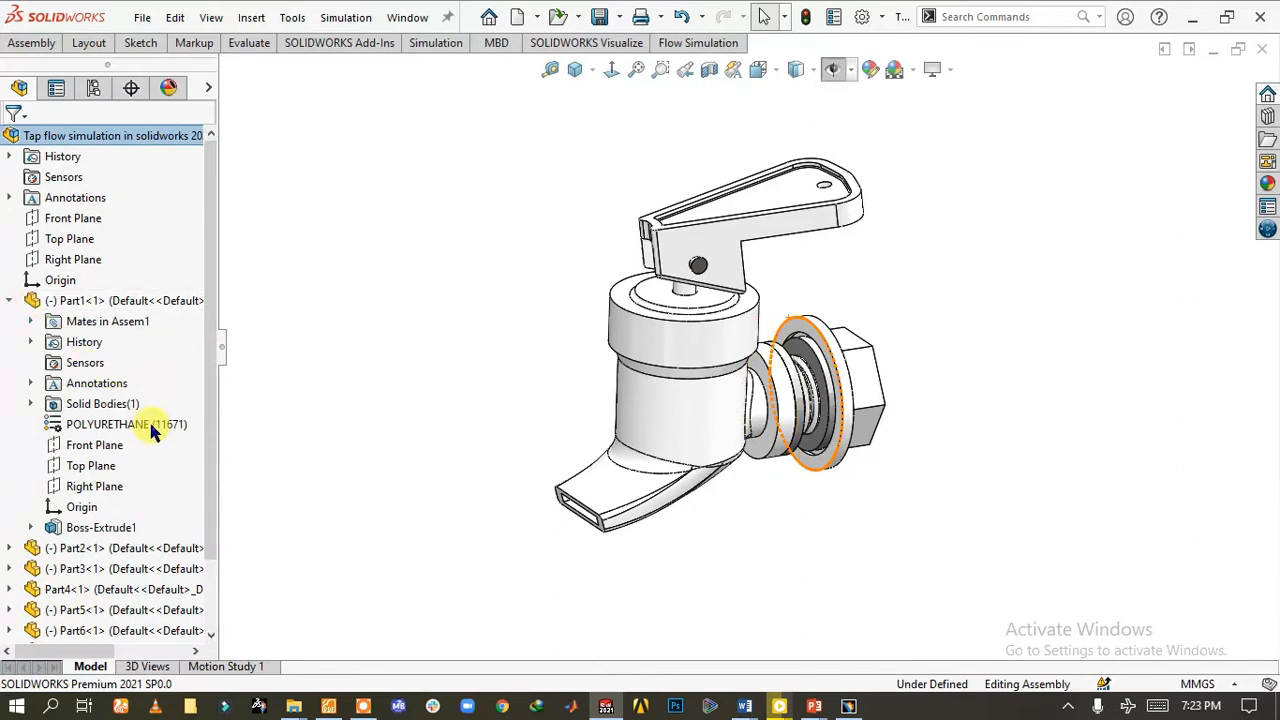
click(117, 428)
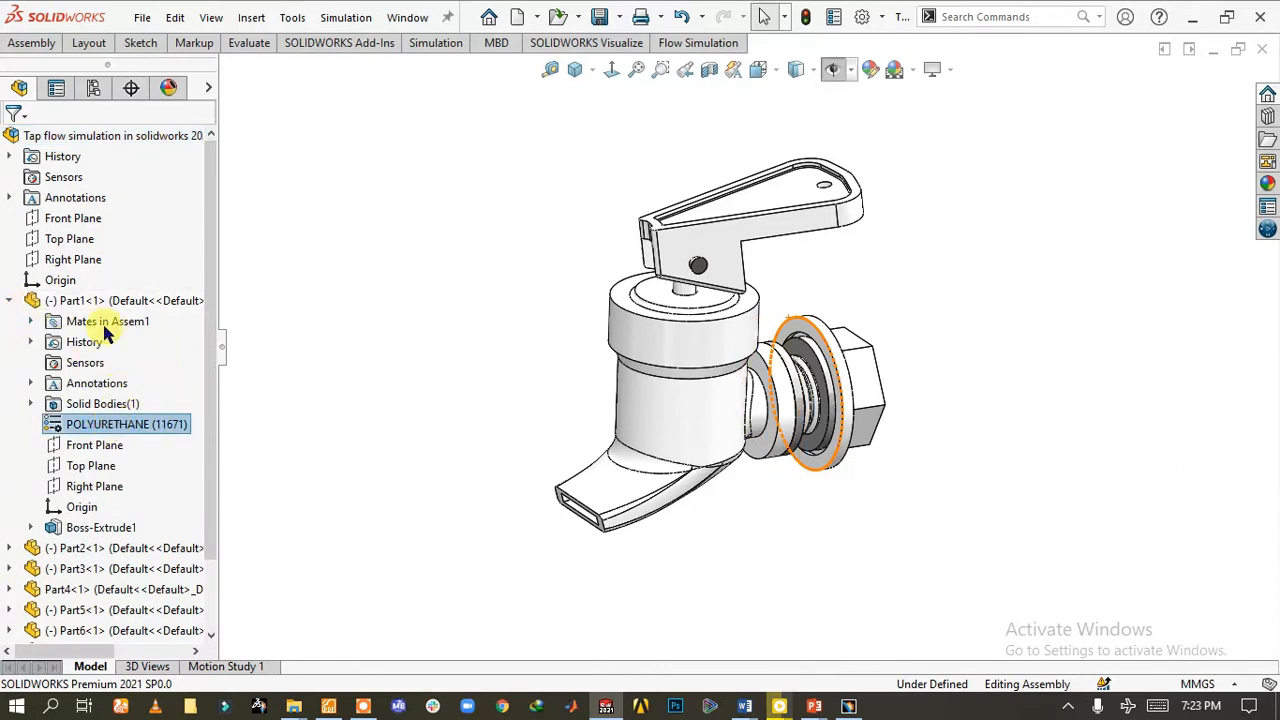
click(9, 301)
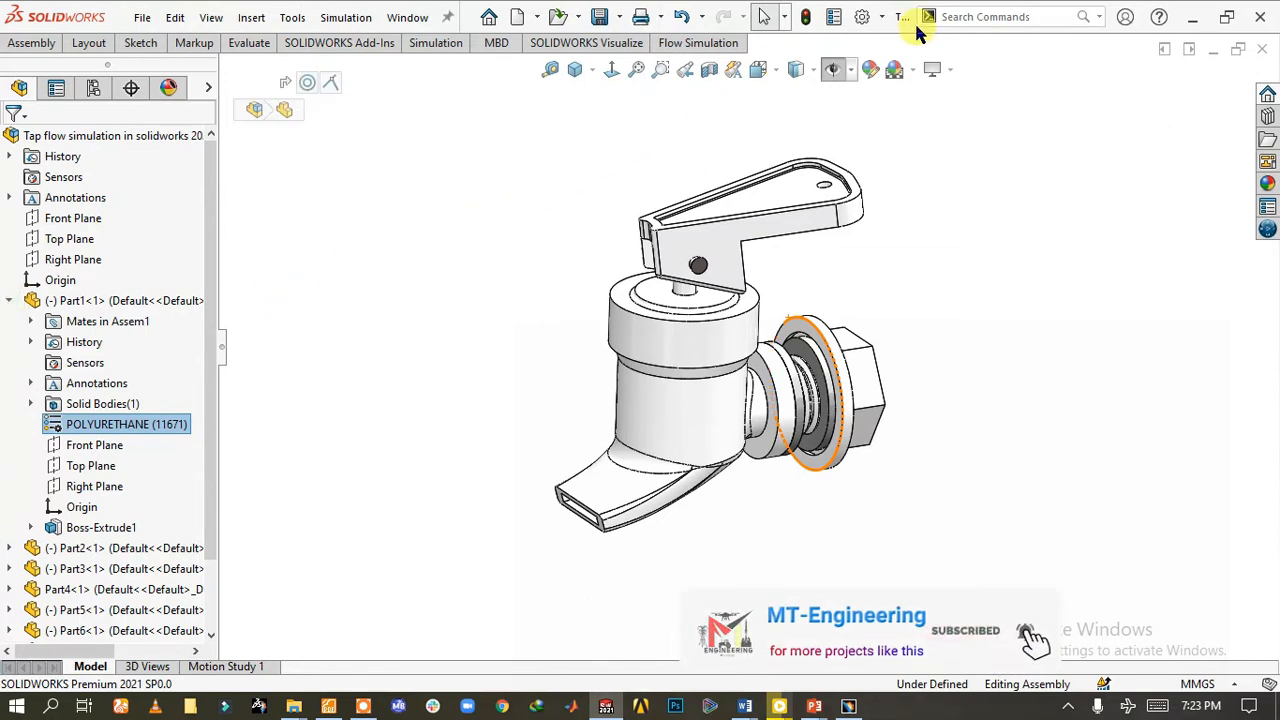
click(586, 129)
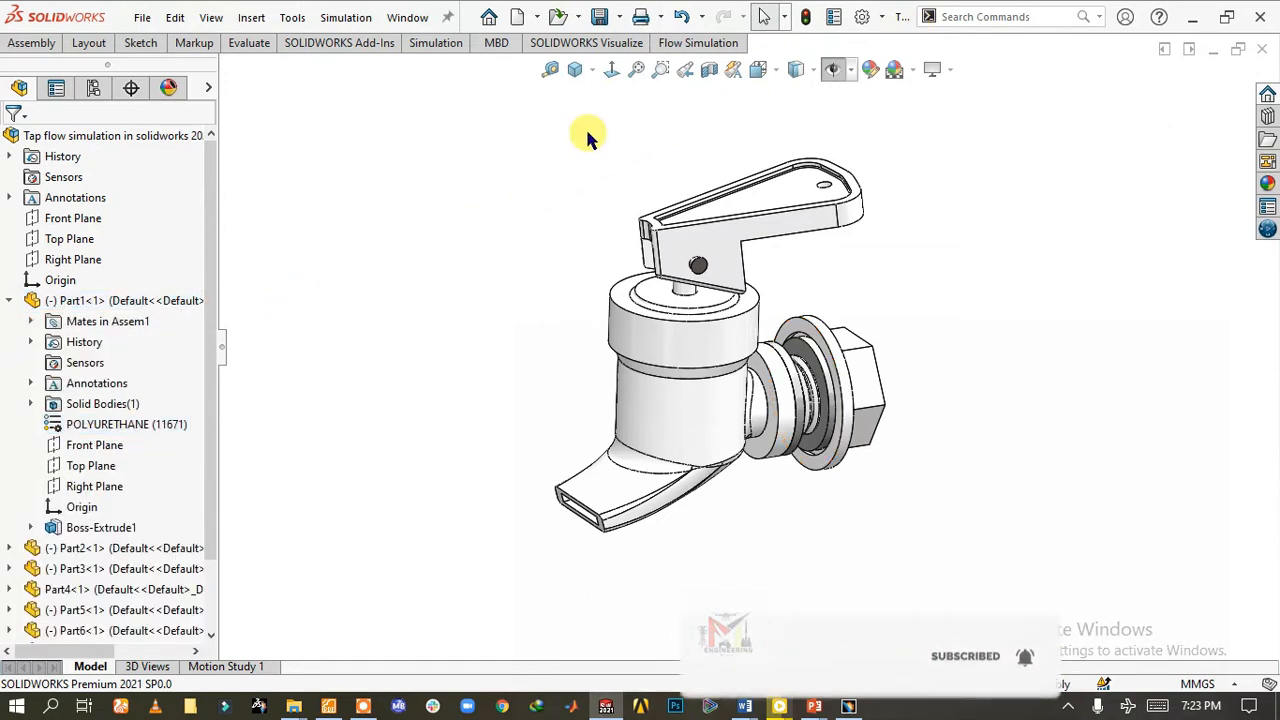
Start Flow Simulation's Create Lids and select the planar face around the spout's rectangular outlet opening.
click(710, 45)
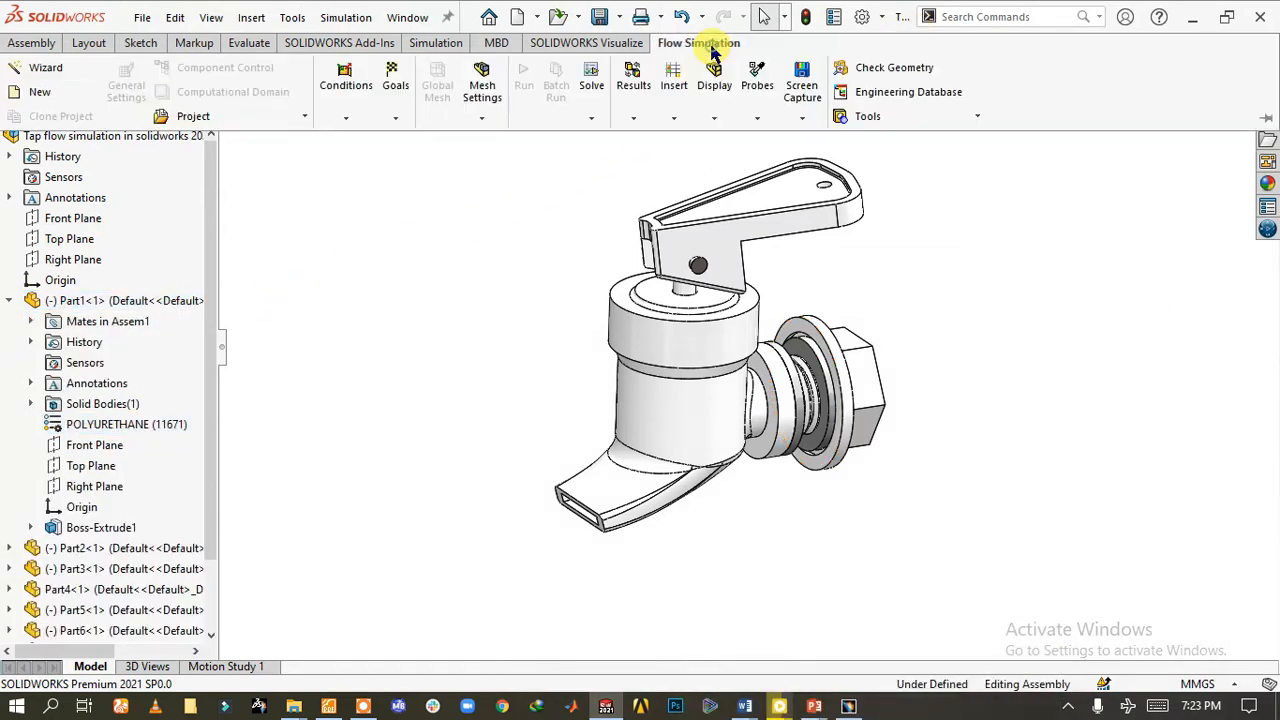
click(1268, 122)
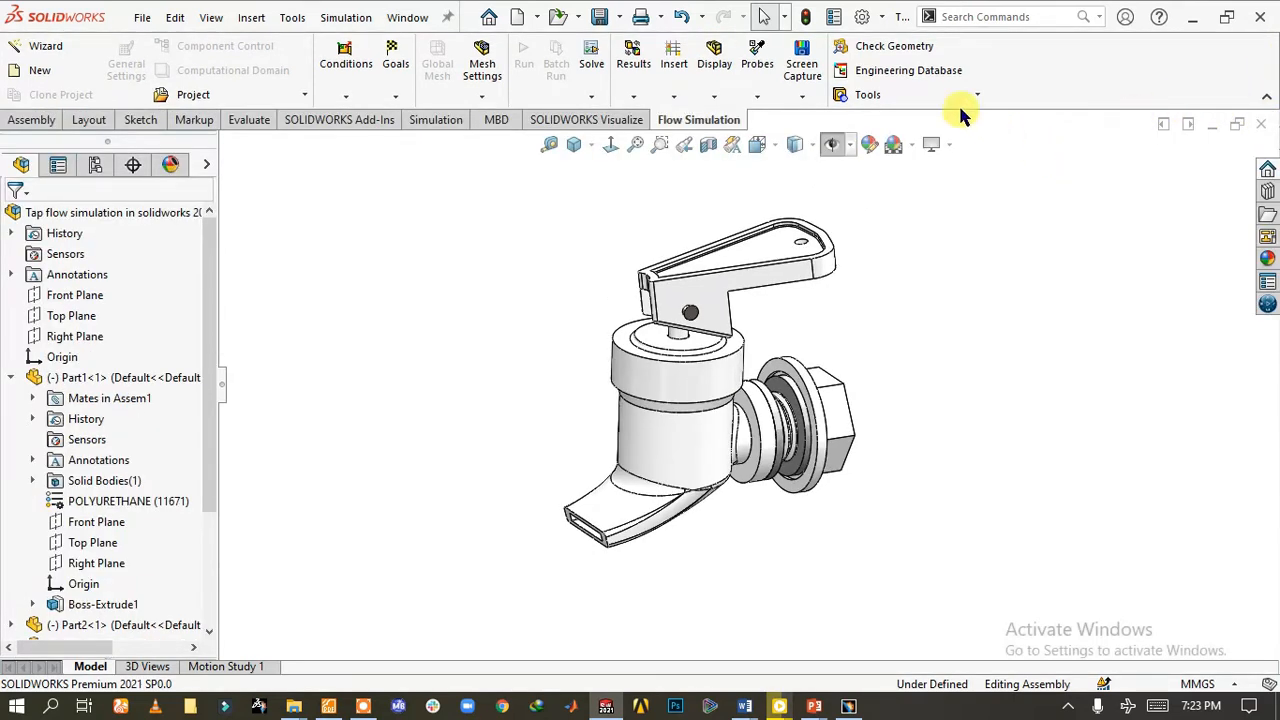
click(971, 95)
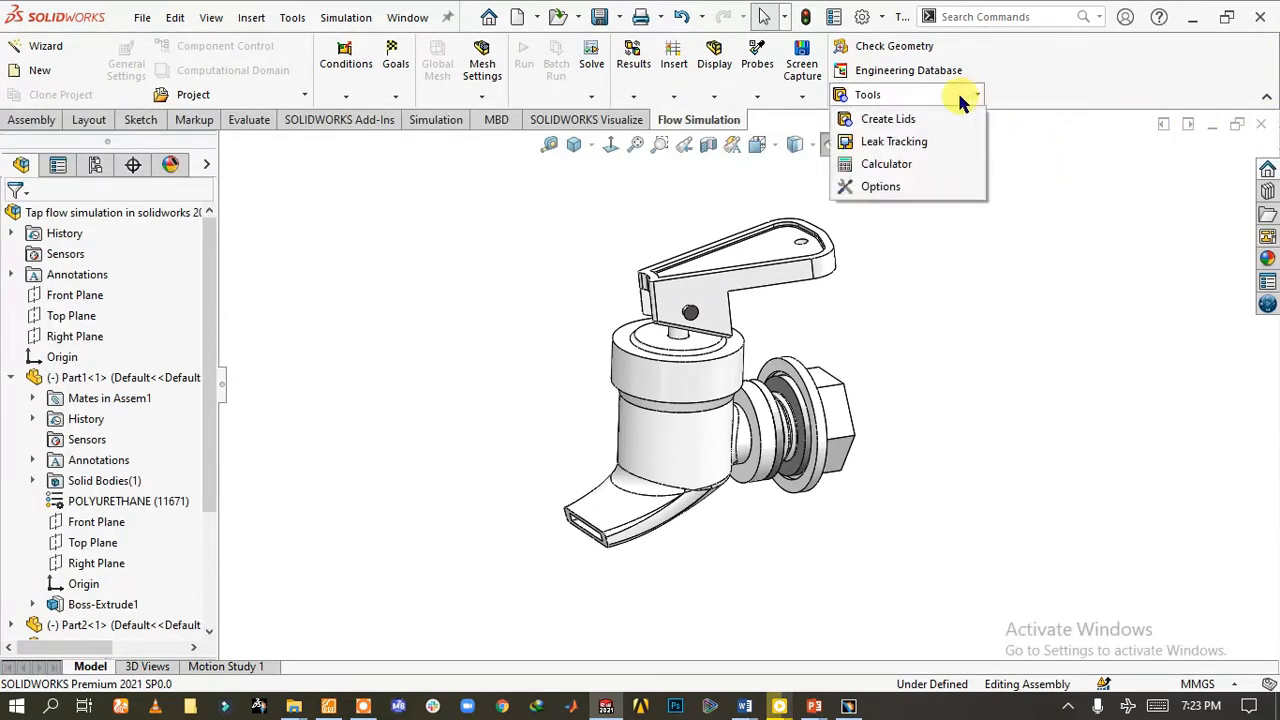
click(890, 119)
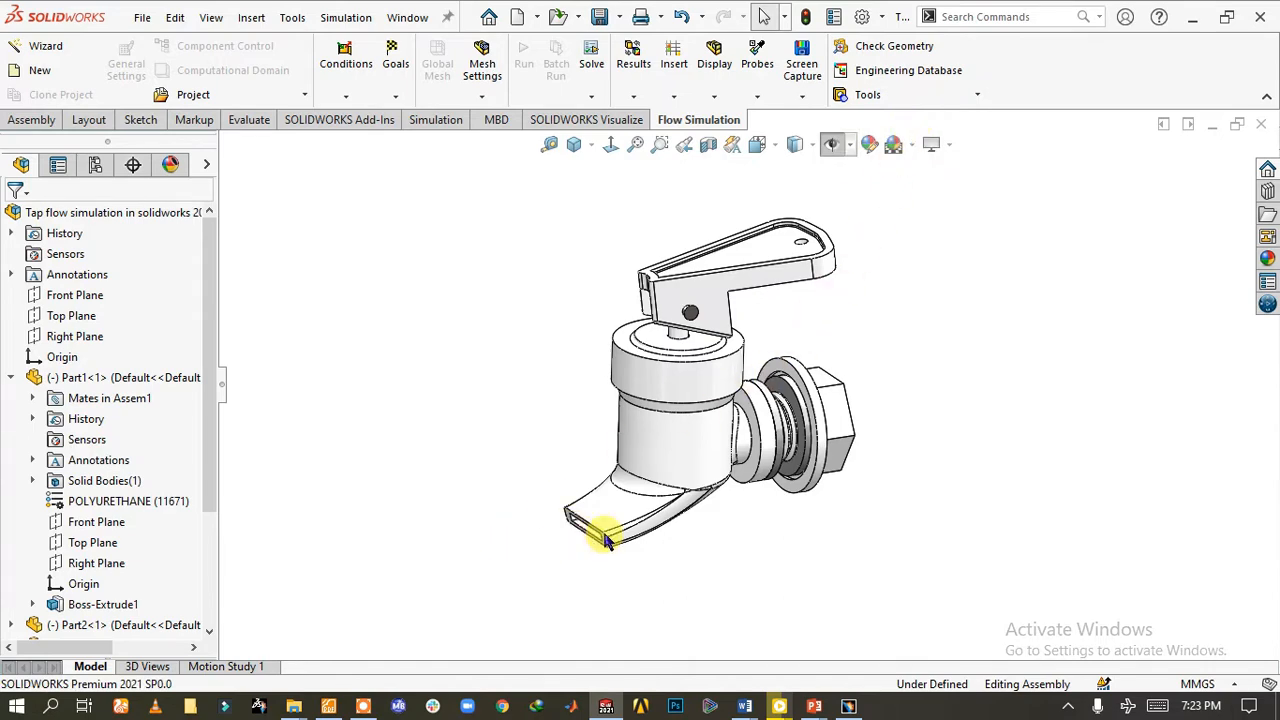
scroll(600, 520, down, 10)
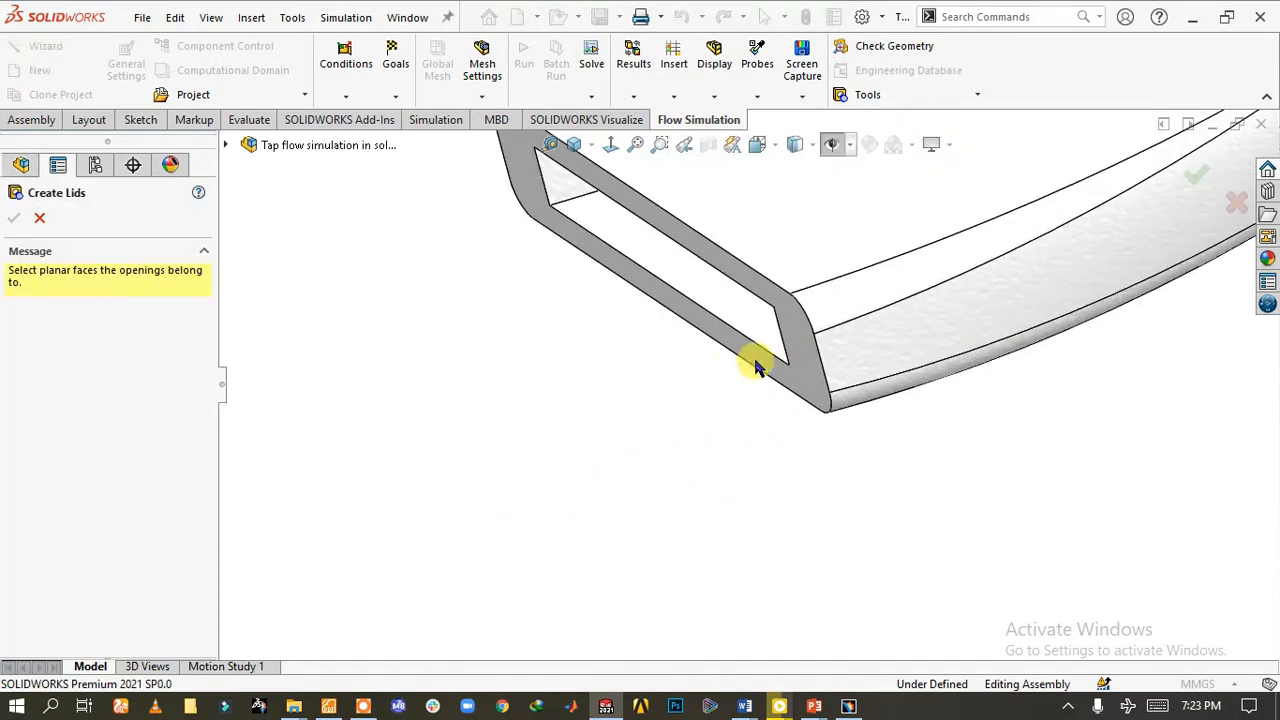
click(808, 339)
Add the ring face around the inlet bore at the hex nut end and create both lids.
middle_drag(808, 338, 1145, 343)
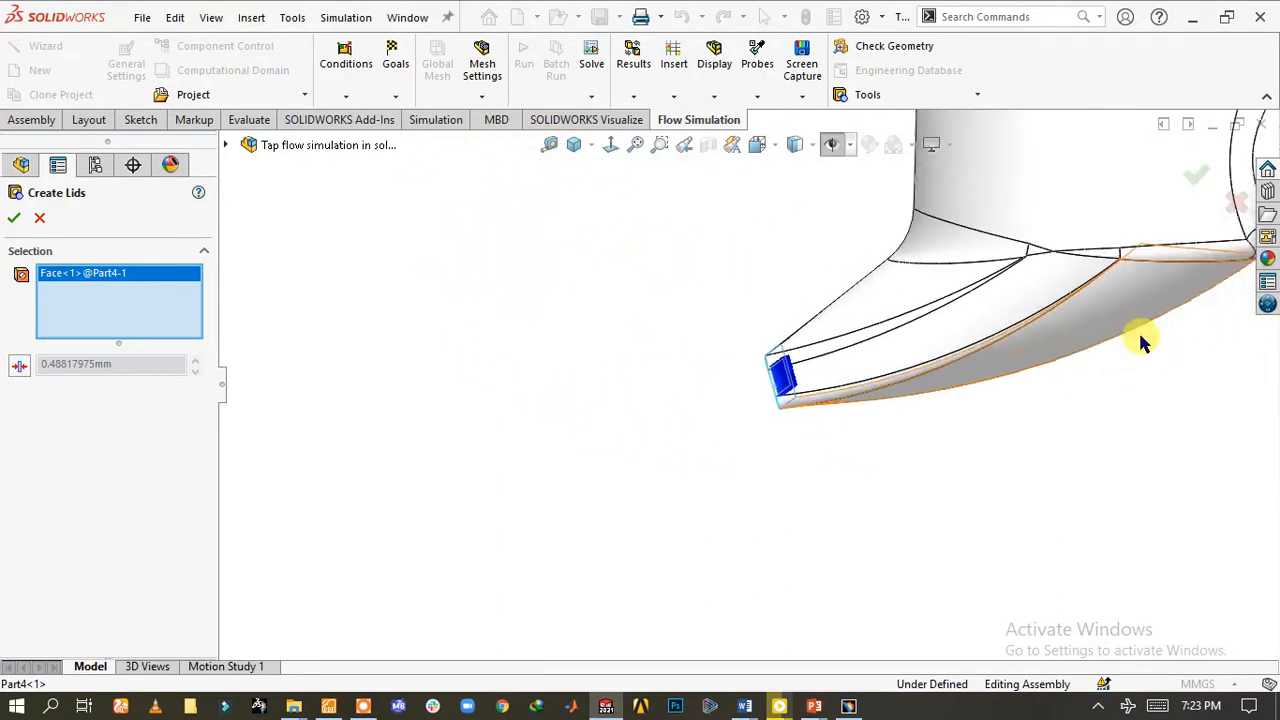
scroll(1142, 290, up, 5)
scroll(1057, 289, down, 5)
scroll(829, 388, down, 1)
middle_drag(750, 380, 714, 403)
scroll(1006, 409, down, 2)
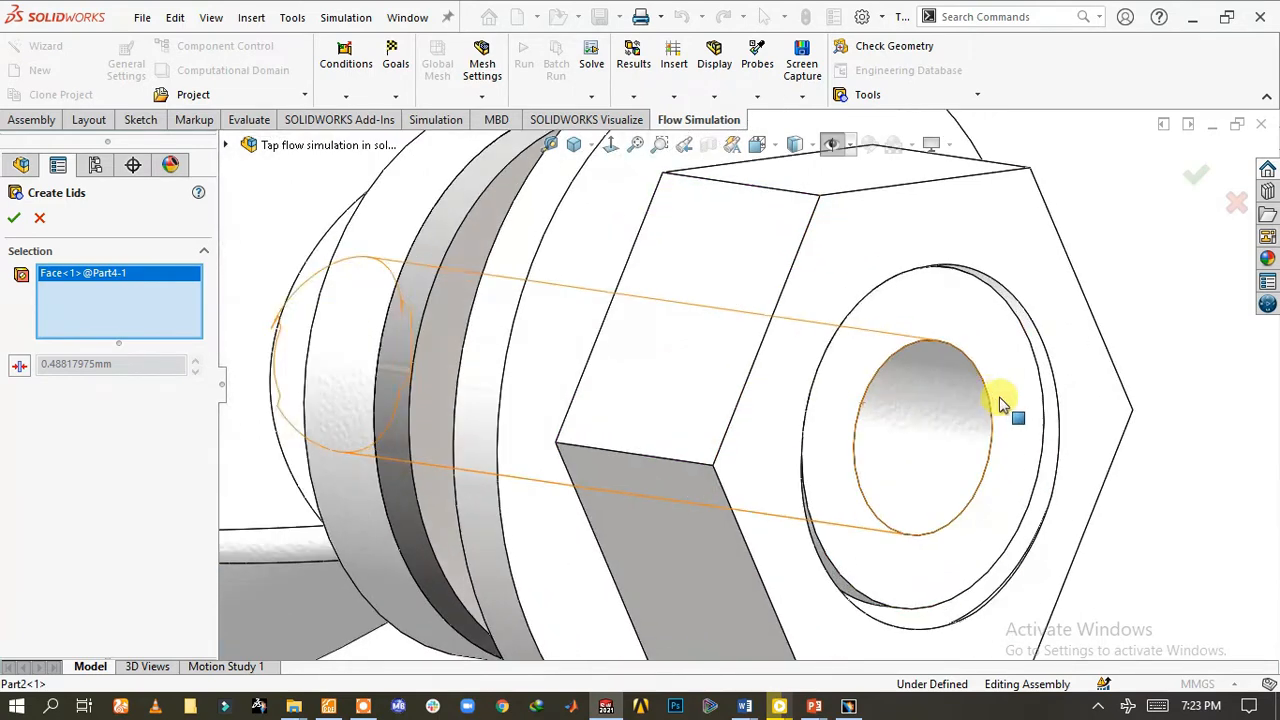
click(945, 337)
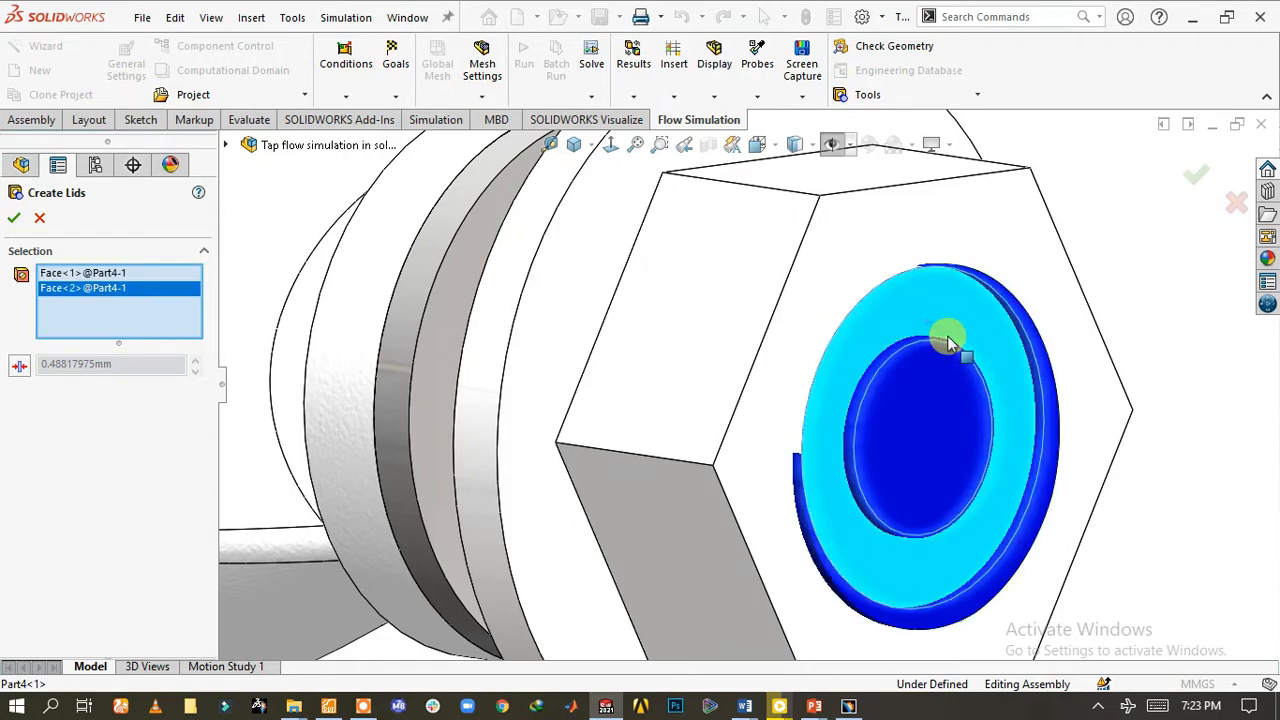
middle_drag(948, 343, 843, 466)
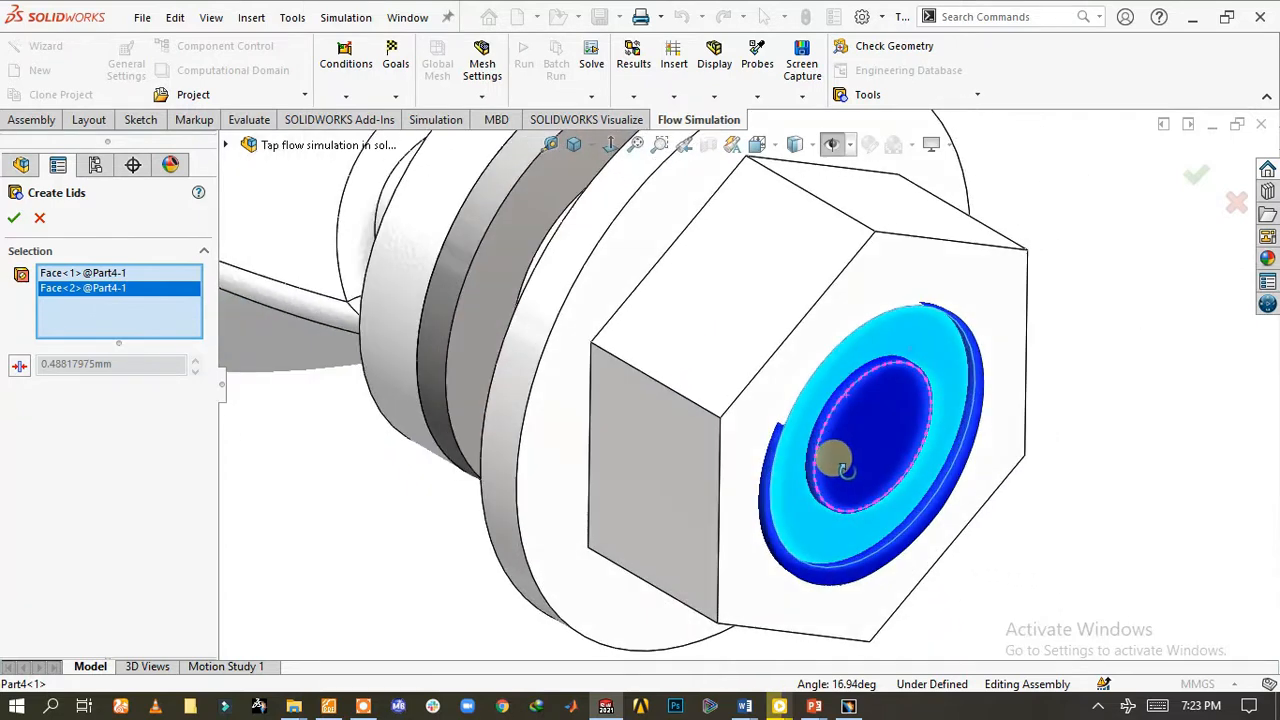
click(12, 222)
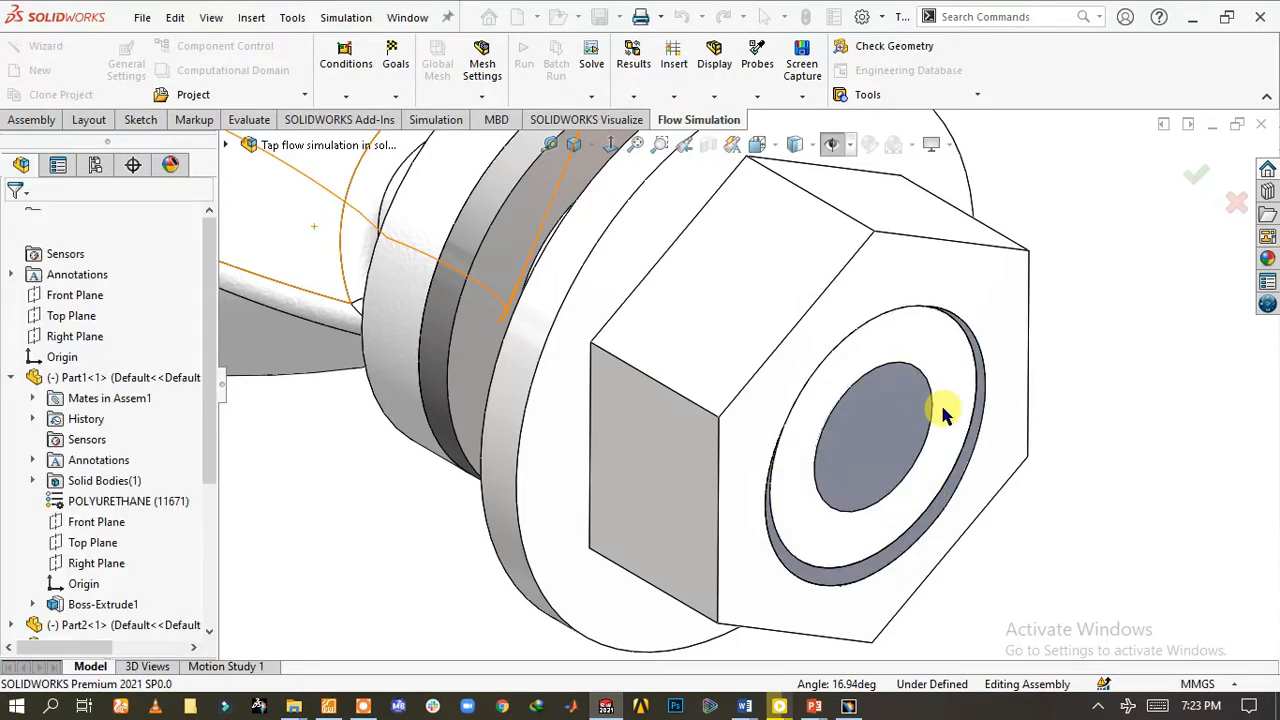
Examine the tap's inlet and spout from several angles to check the new lids.
scroll(1045, 350, up, 4)
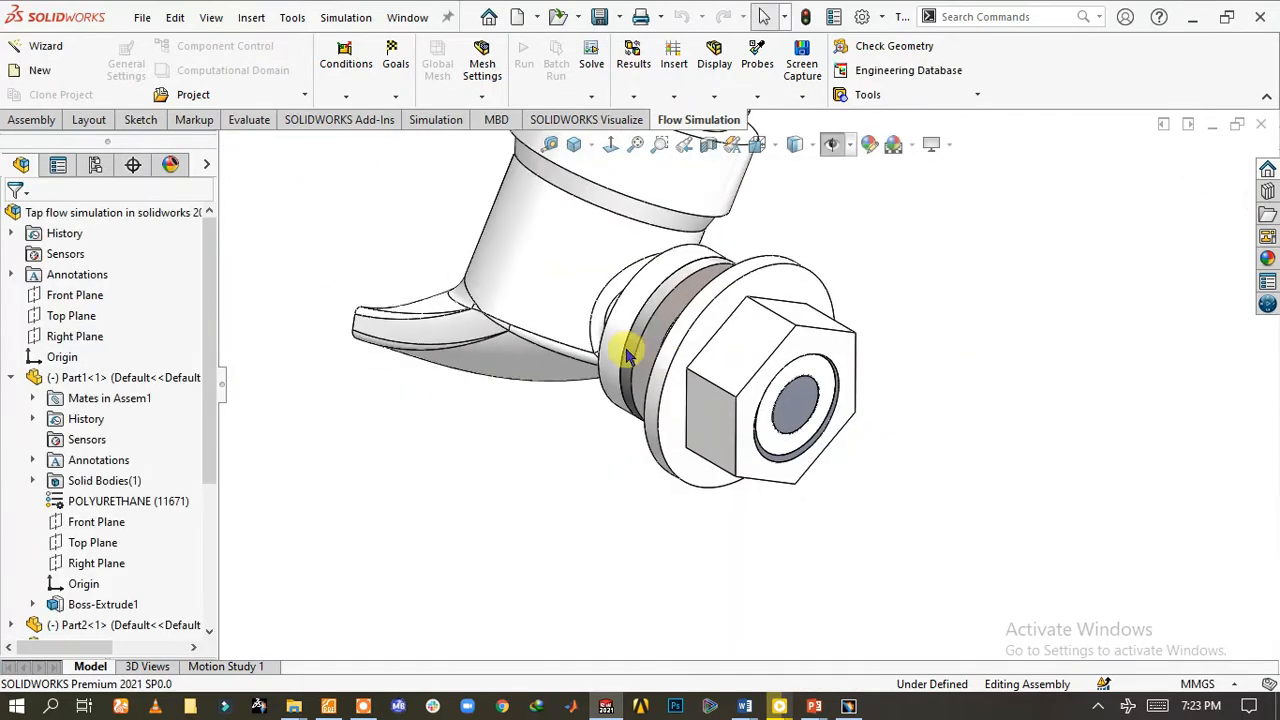
middle_drag(623, 349, 700, 450)
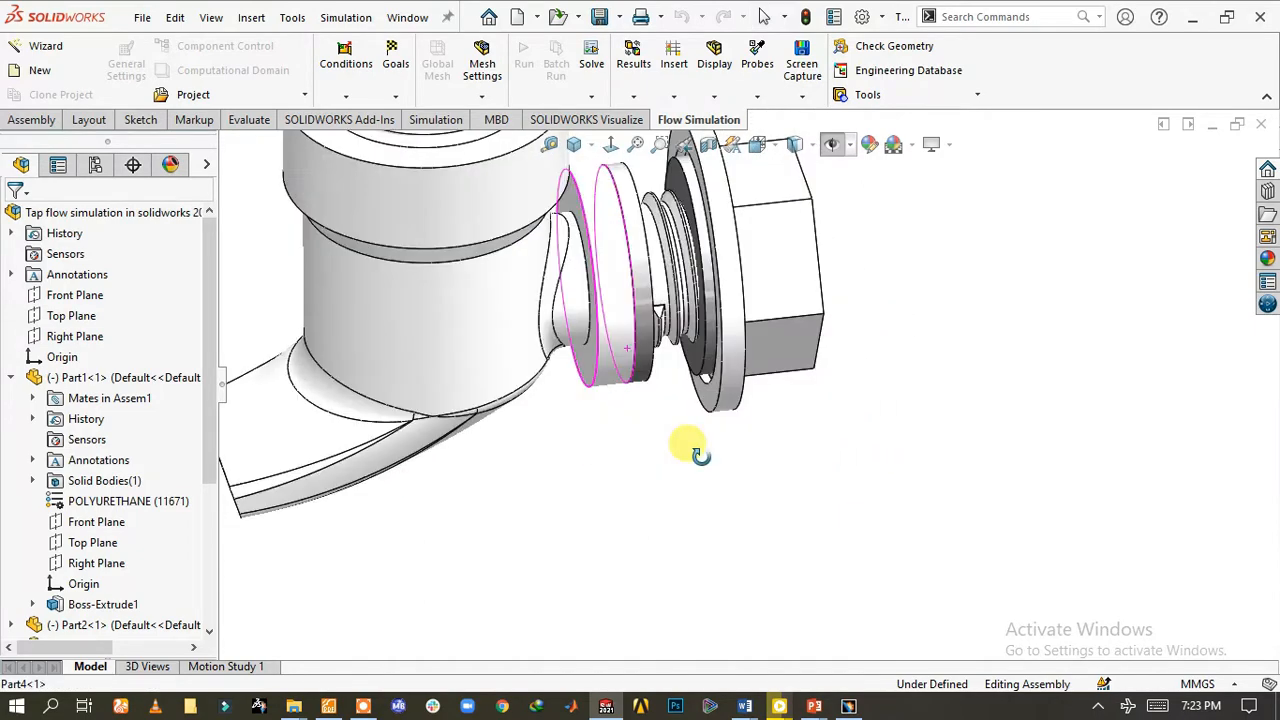
scroll(560, 225, up, 4)
scroll(663, 229, up, 1)
scroll(660, 232, down, 4)
scroll(678, 355, up, 1)
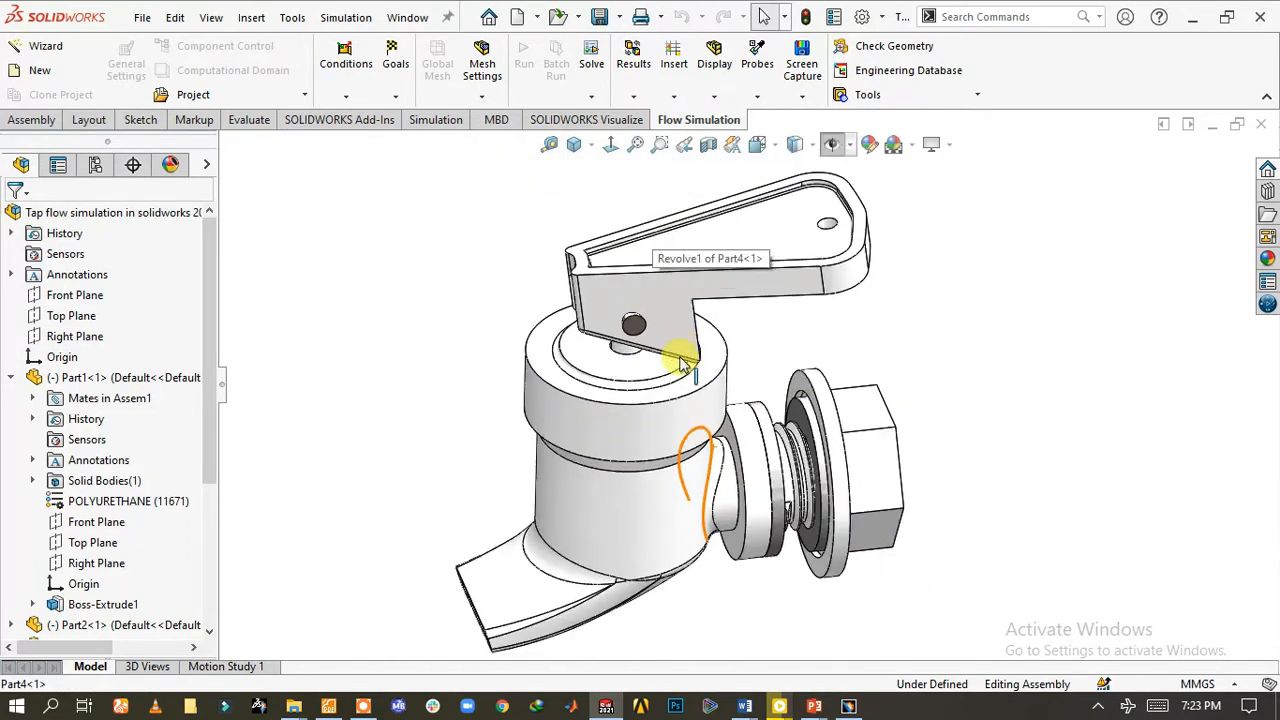
middle_drag(680, 362, 700, 286)
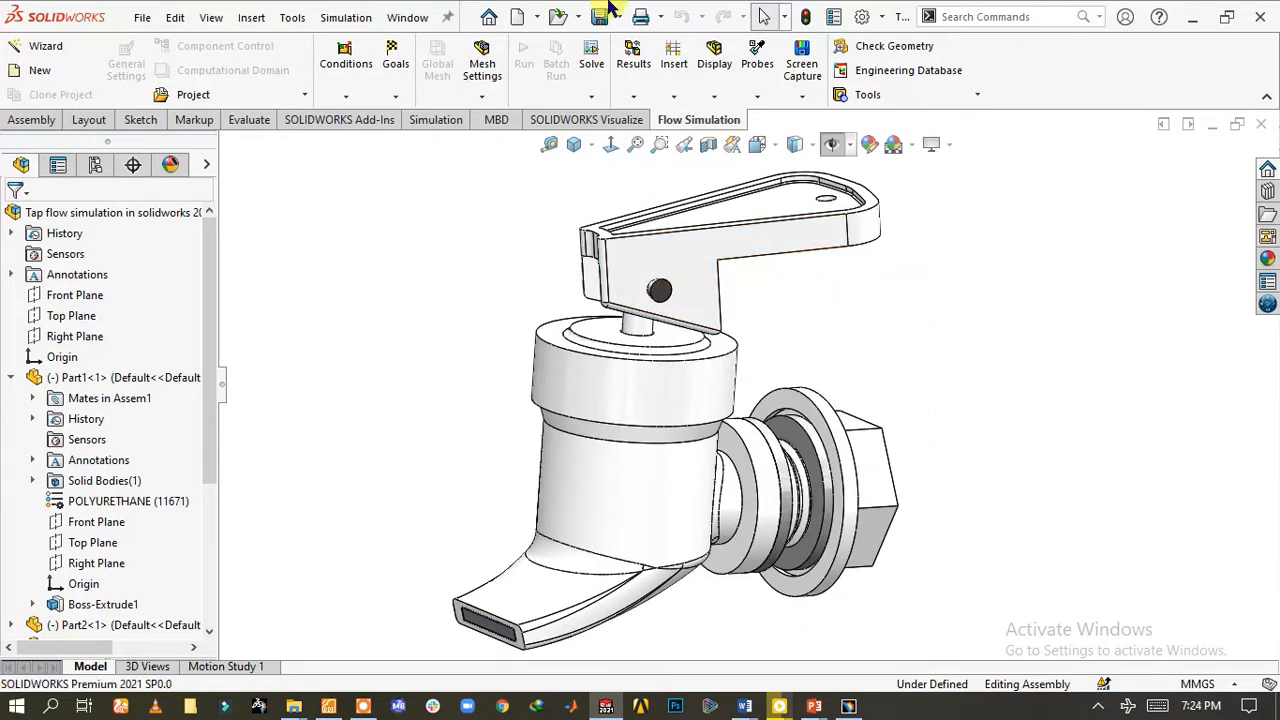
Start a wizard project named "Tap flow simulation in solidworks 2021" and keep the SI (m-kg-s) unit system.
click(43, 49)
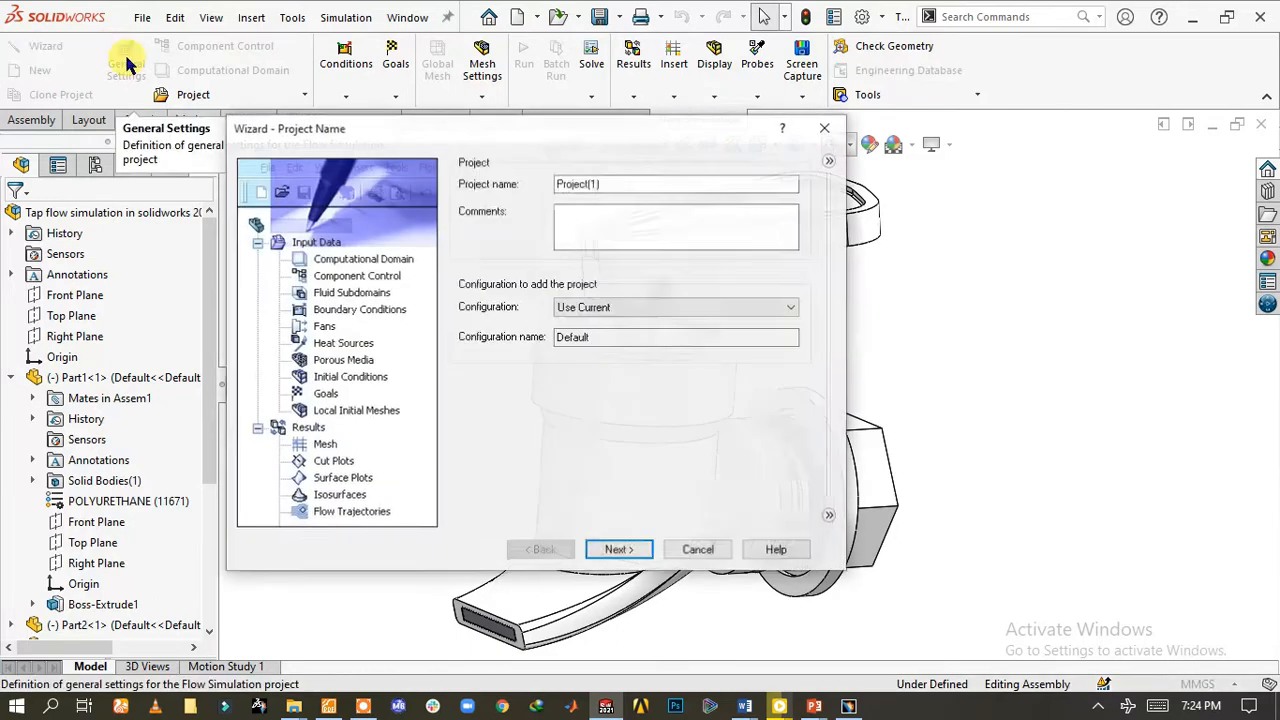
drag(639, 182, 550, 180)
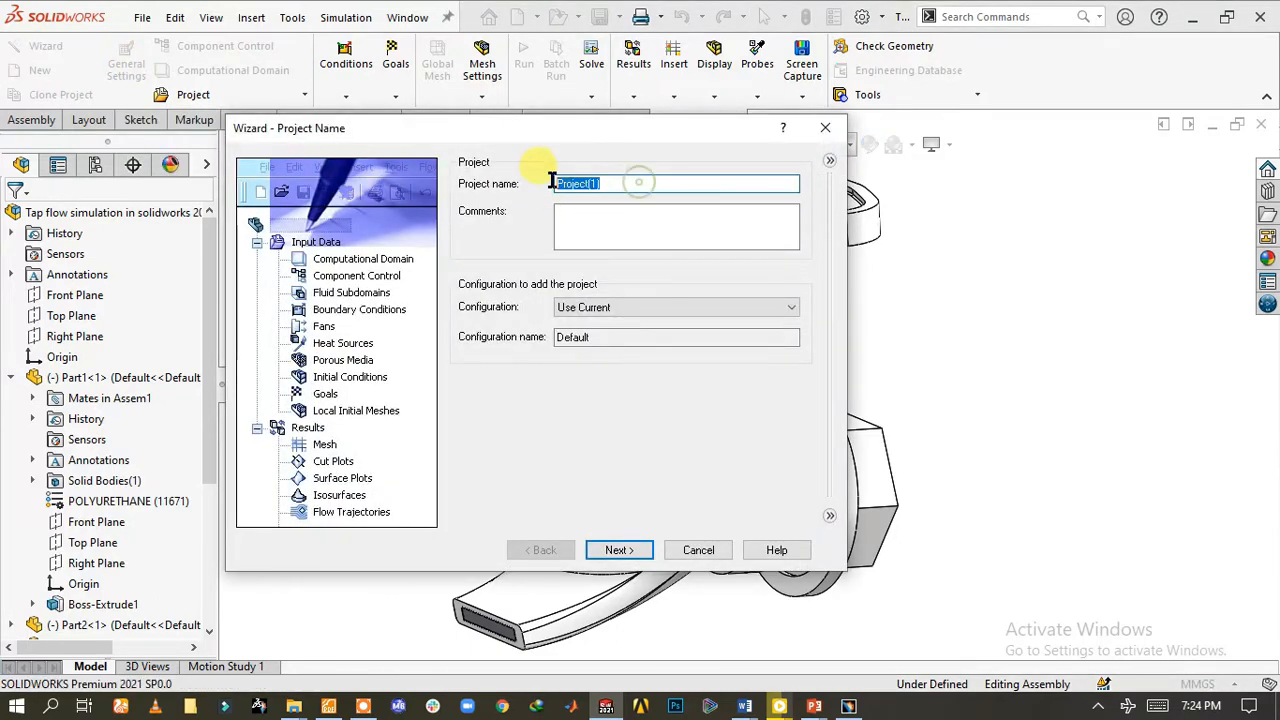
right_click(620, 184)
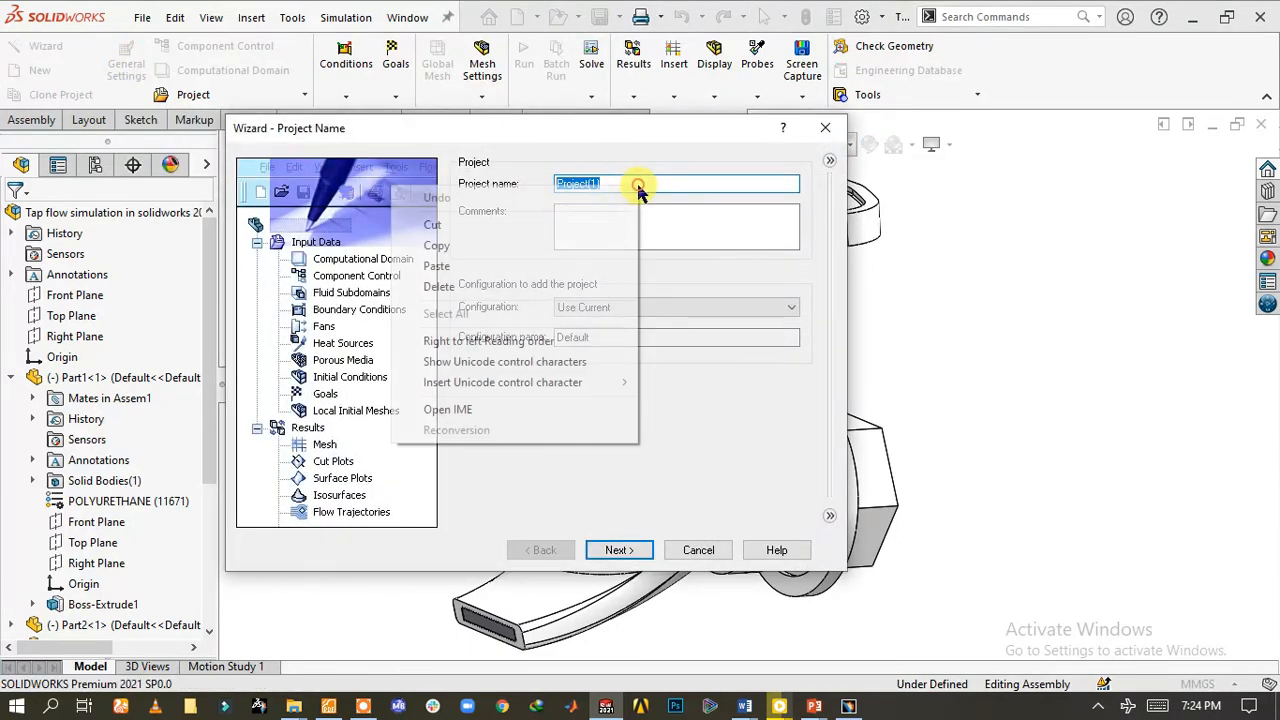
click(465, 266)
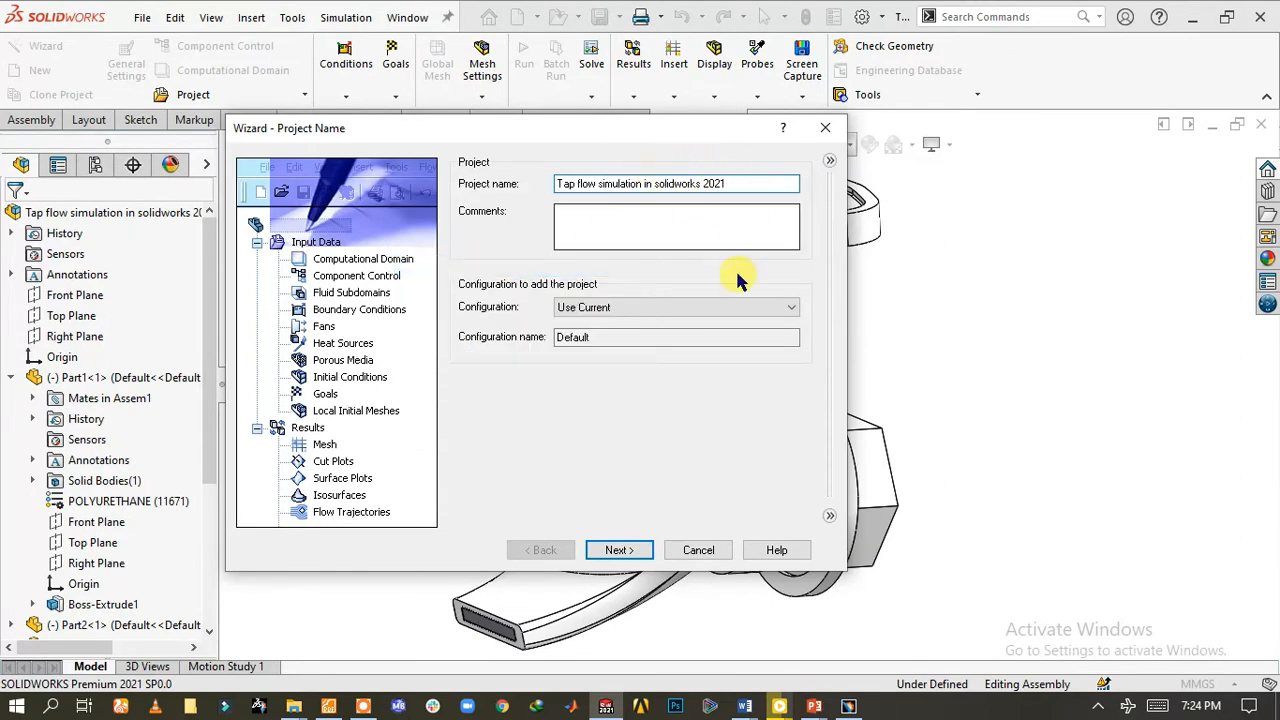
click(617, 550)
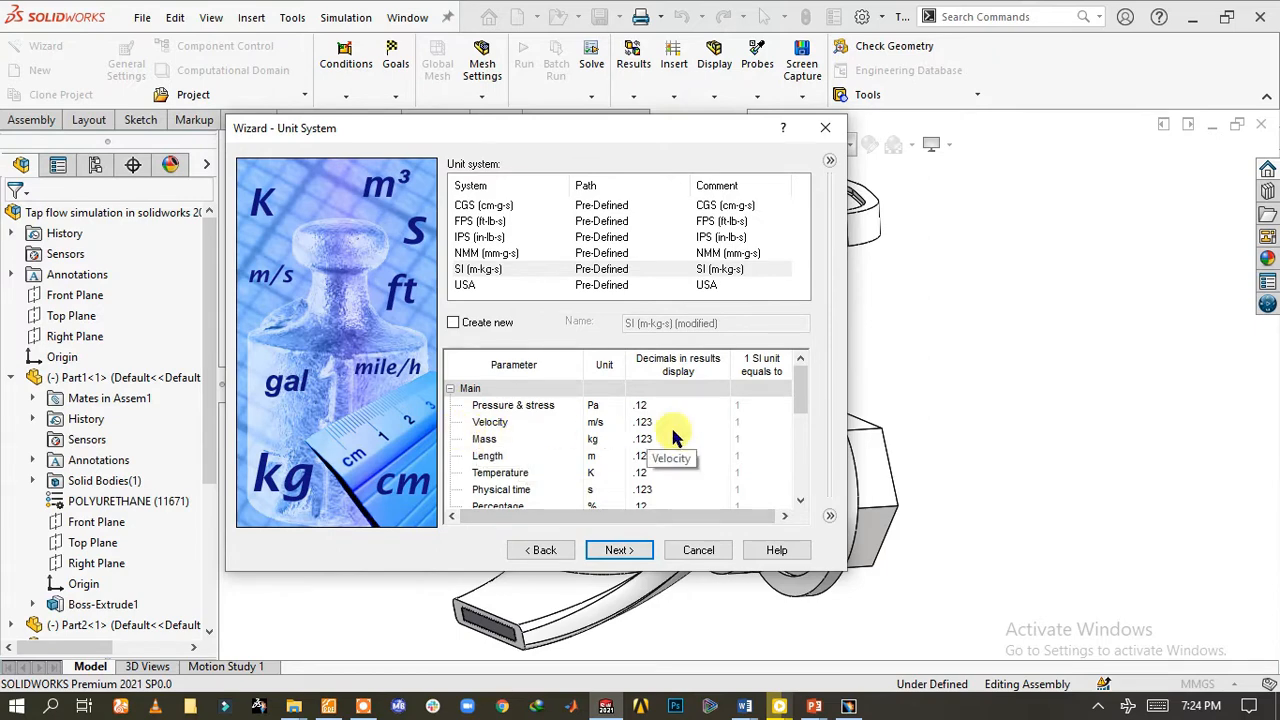
click(612, 552)
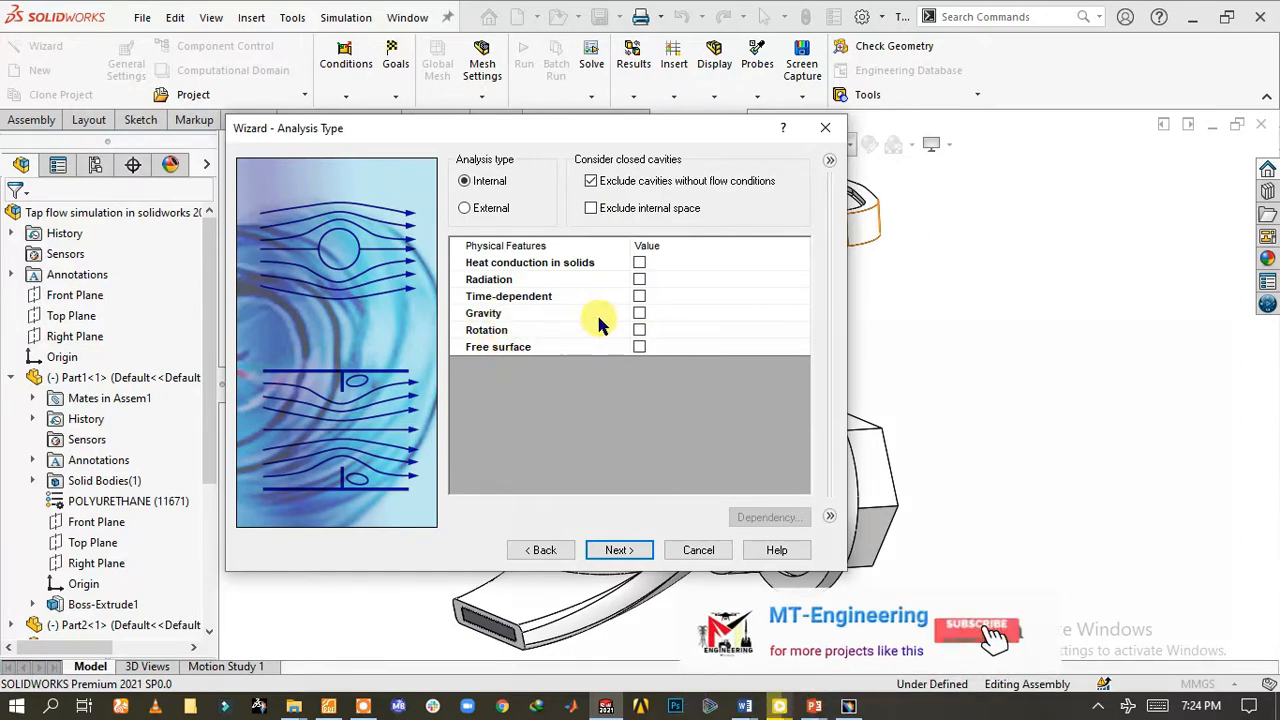
Enable Gravity for the internal analysis and move the wizard aside to uncover the model.
click(638, 315)
click(639, 313)
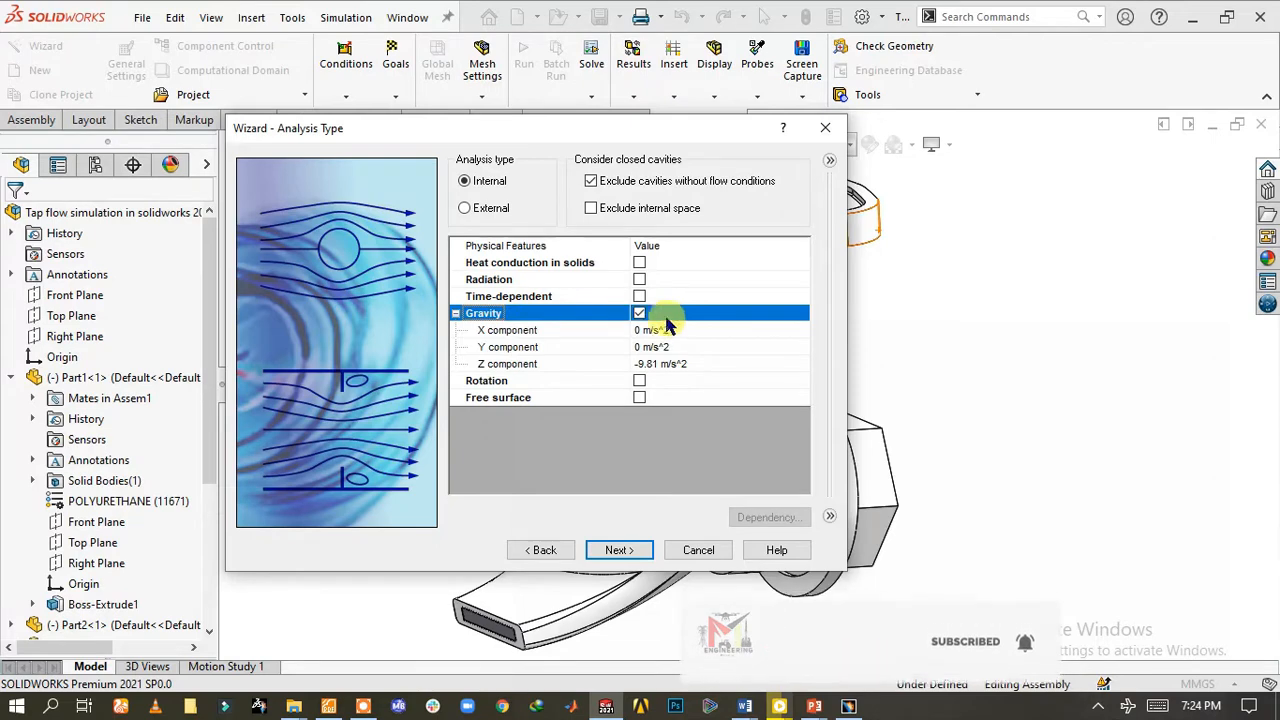
drag(630, 135, 203, 77)
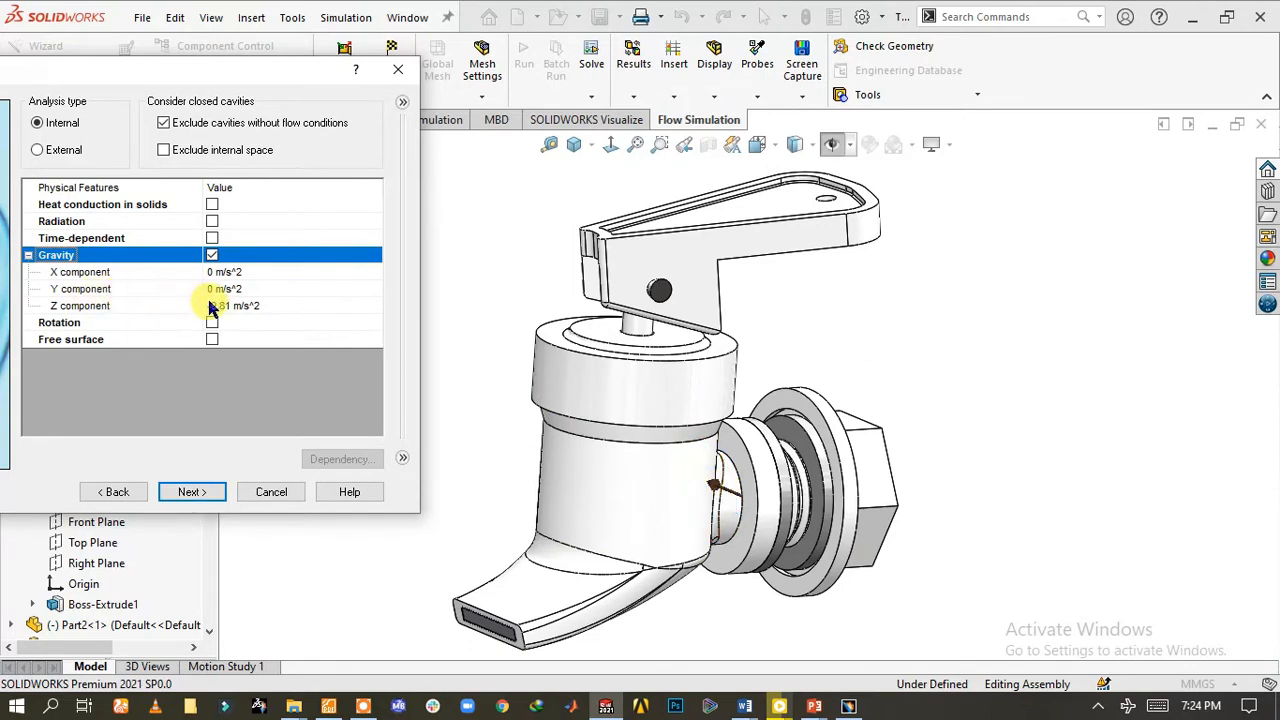
Cut the gravity value out of the Z component, leaving that component at 0 m/s^2.
click(256, 305)
drag(255, 305, 208, 304)
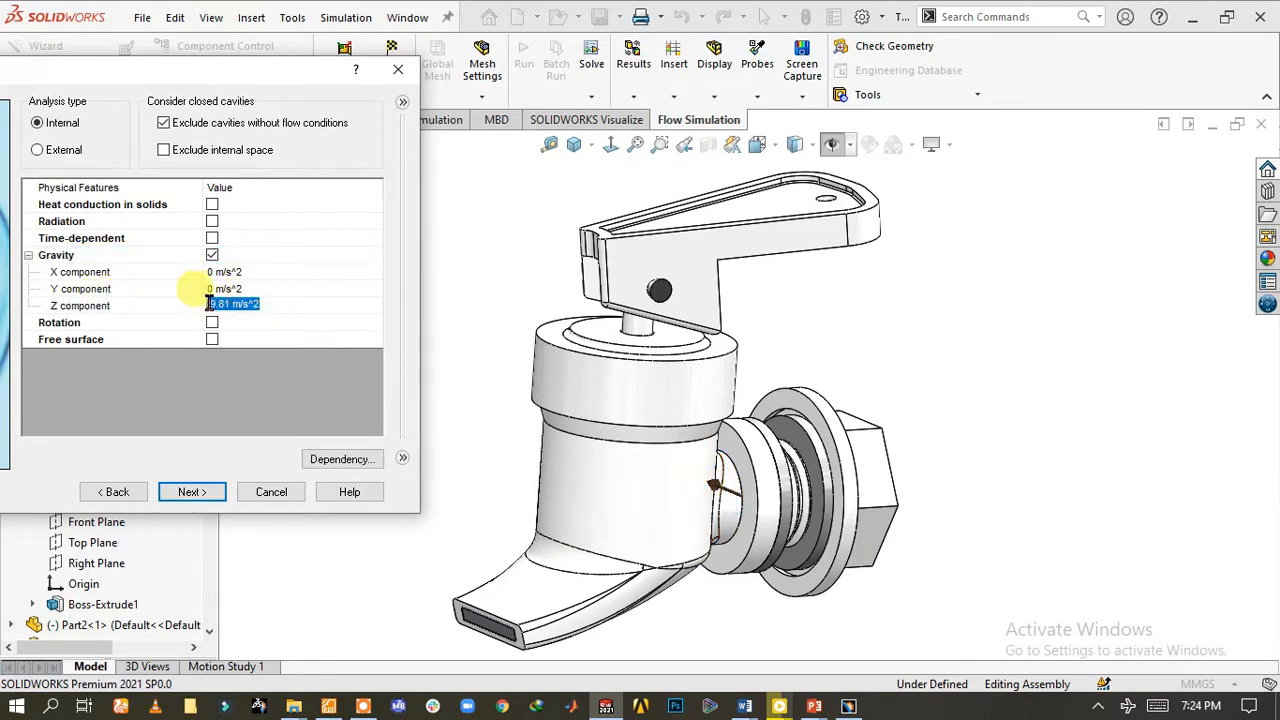
right_click(220, 306)
click(100, 343)
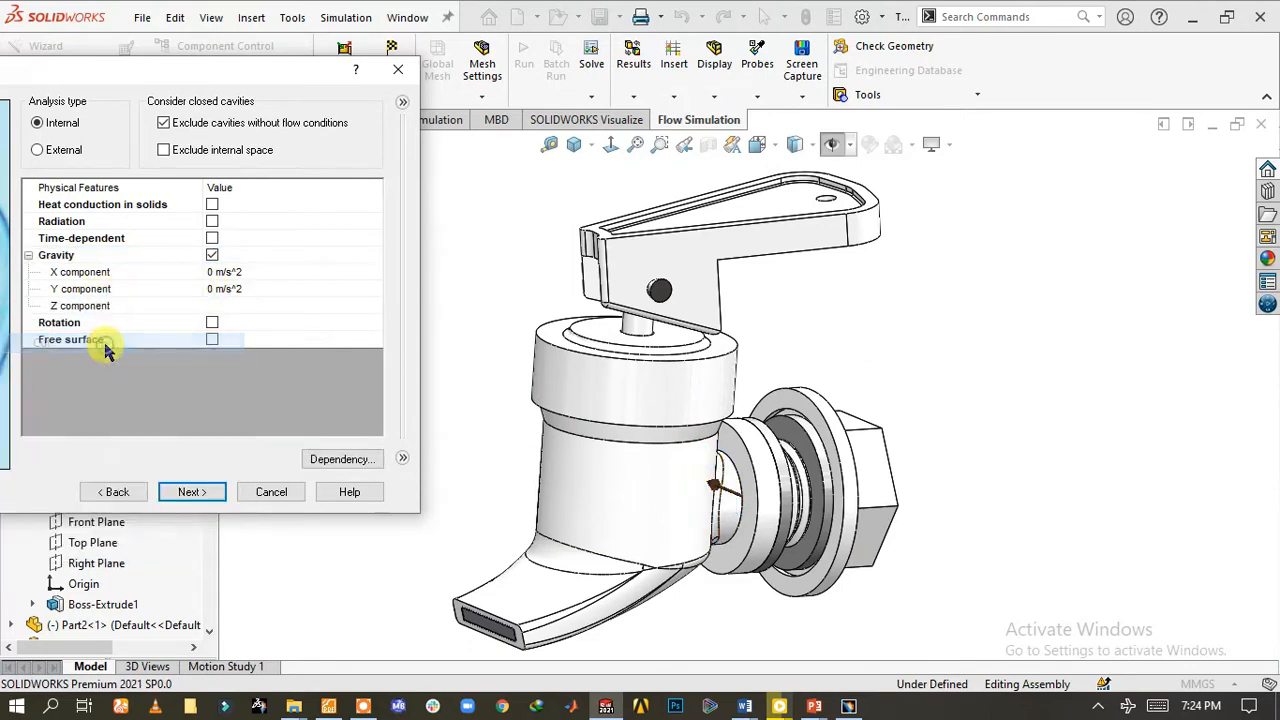
Set the Y component of gravity to -9.81 m/s^2 and continue to the default fluid settings.
click(242, 290)
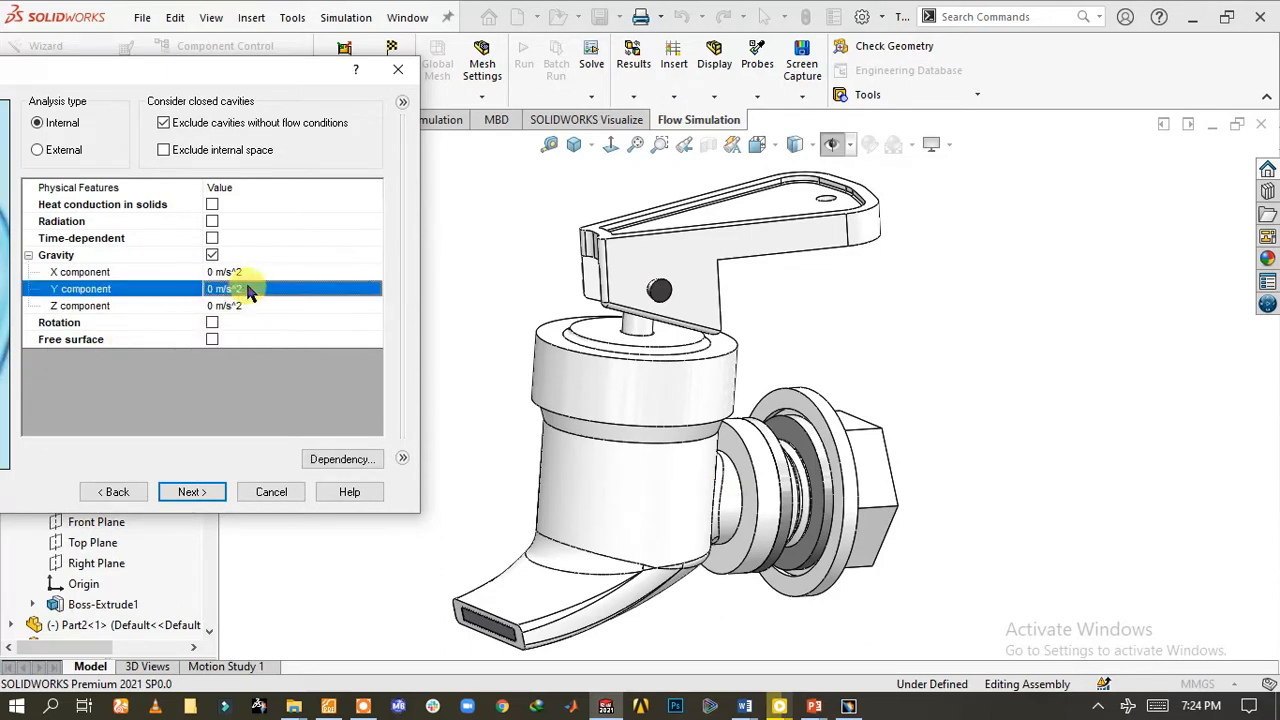
click(249, 288)
drag(254, 287, 191, 278)
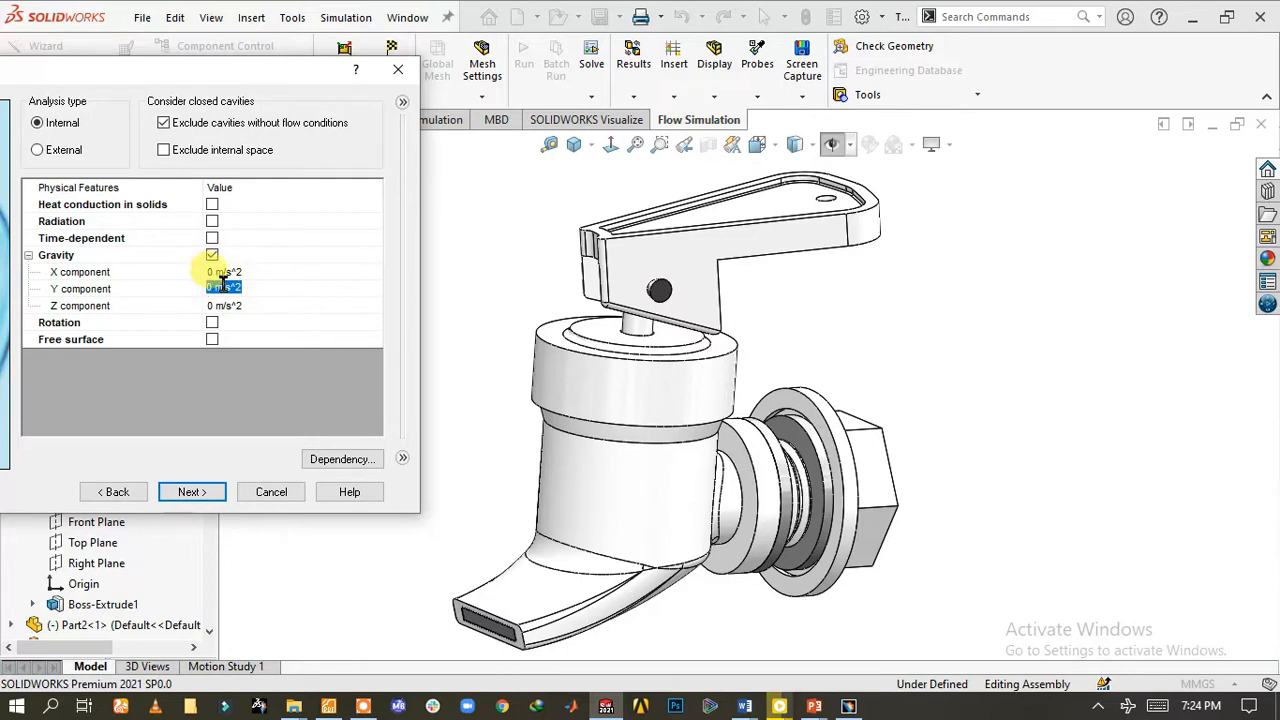
right_click(225, 287)
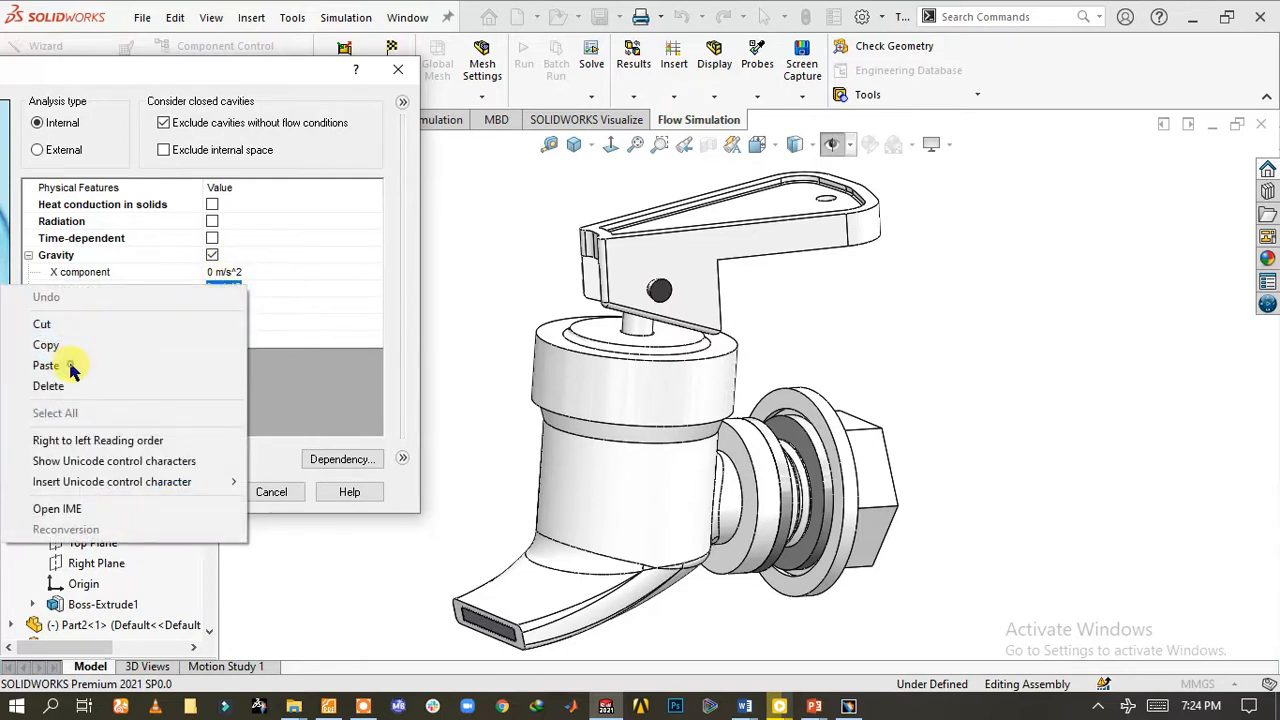
click(70, 365)
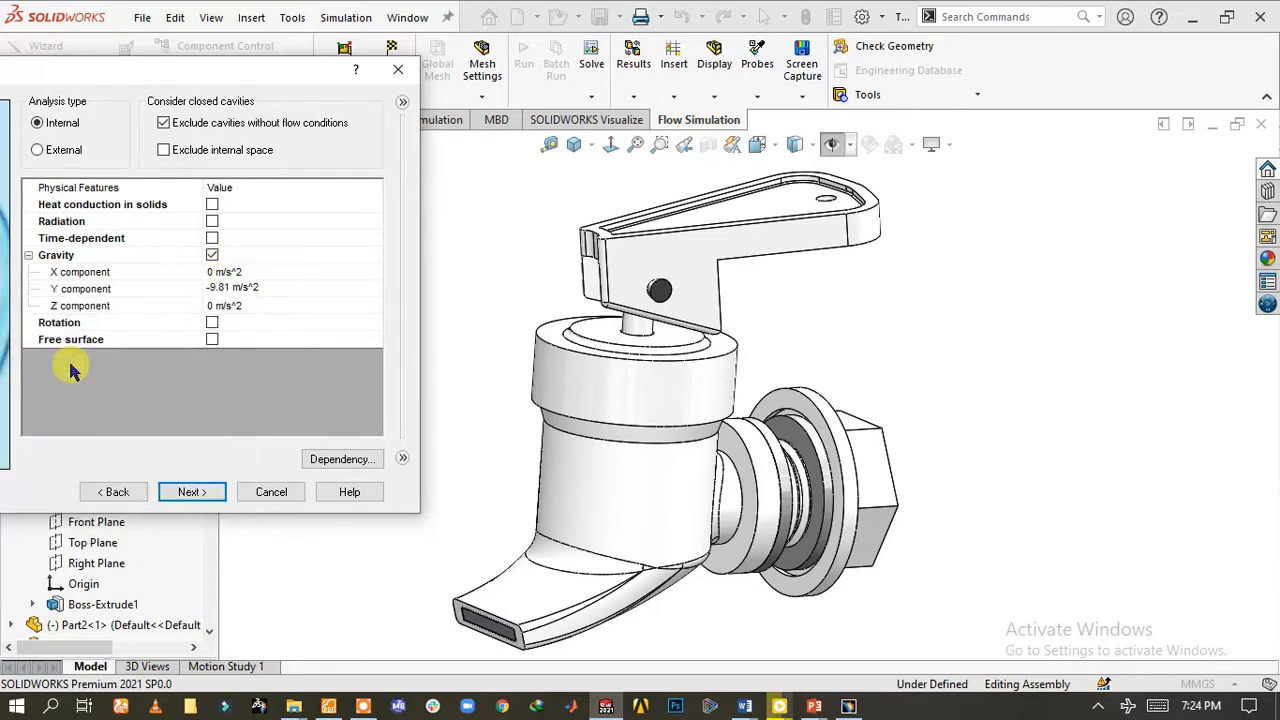
click(200, 400)
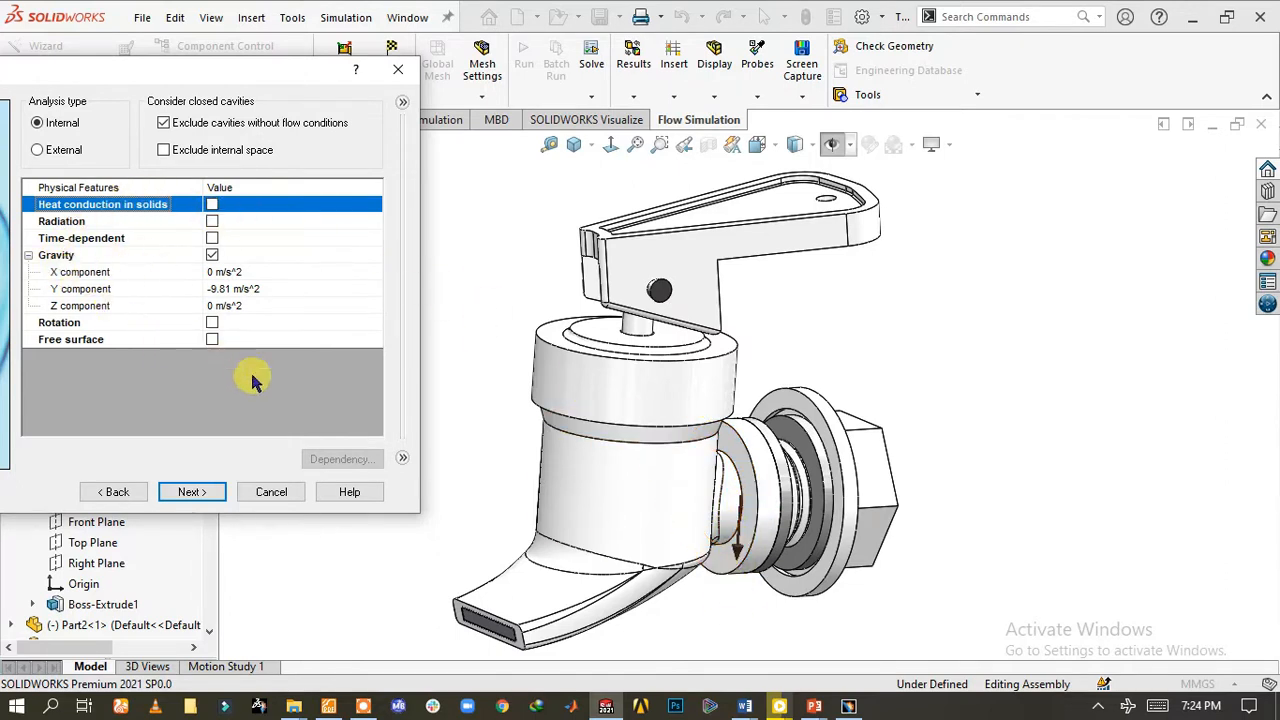
click(190, 492)
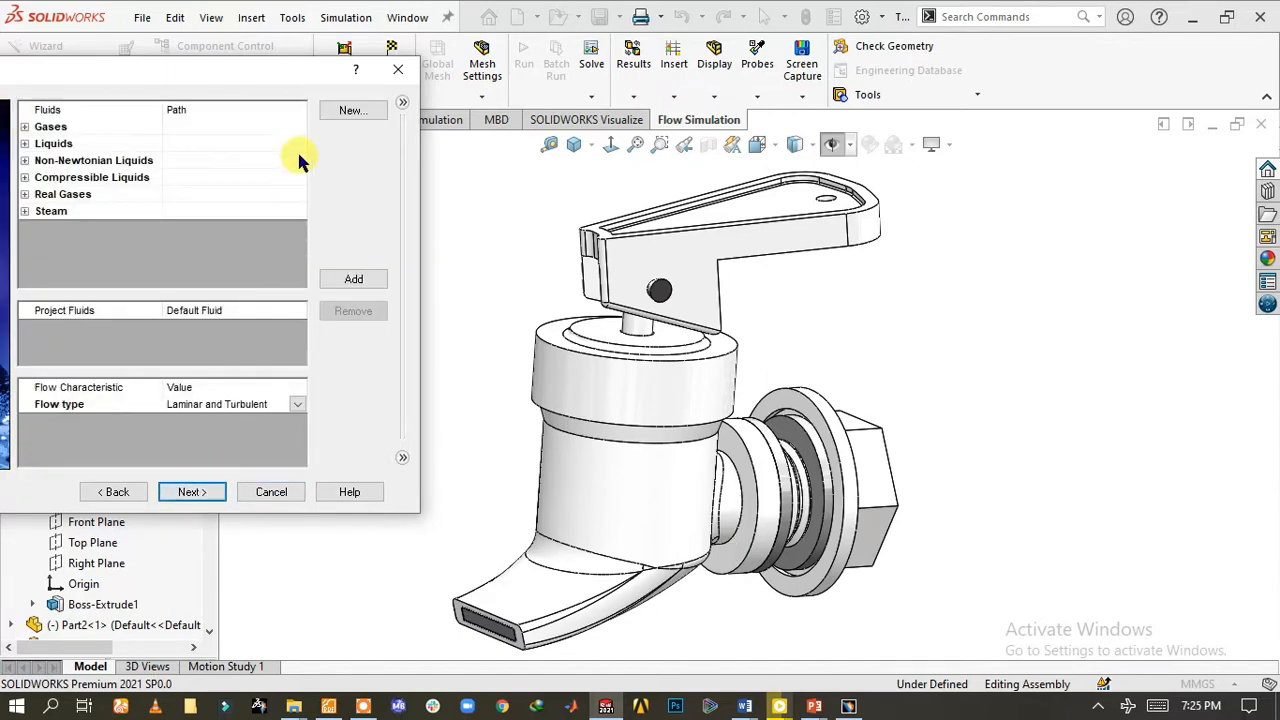
Add pre-defined liquid Water as the project fluid, keep the Laminar and Turbulent flow type, and continue to the wall conditions.
drag(278, 72, 927, 131)
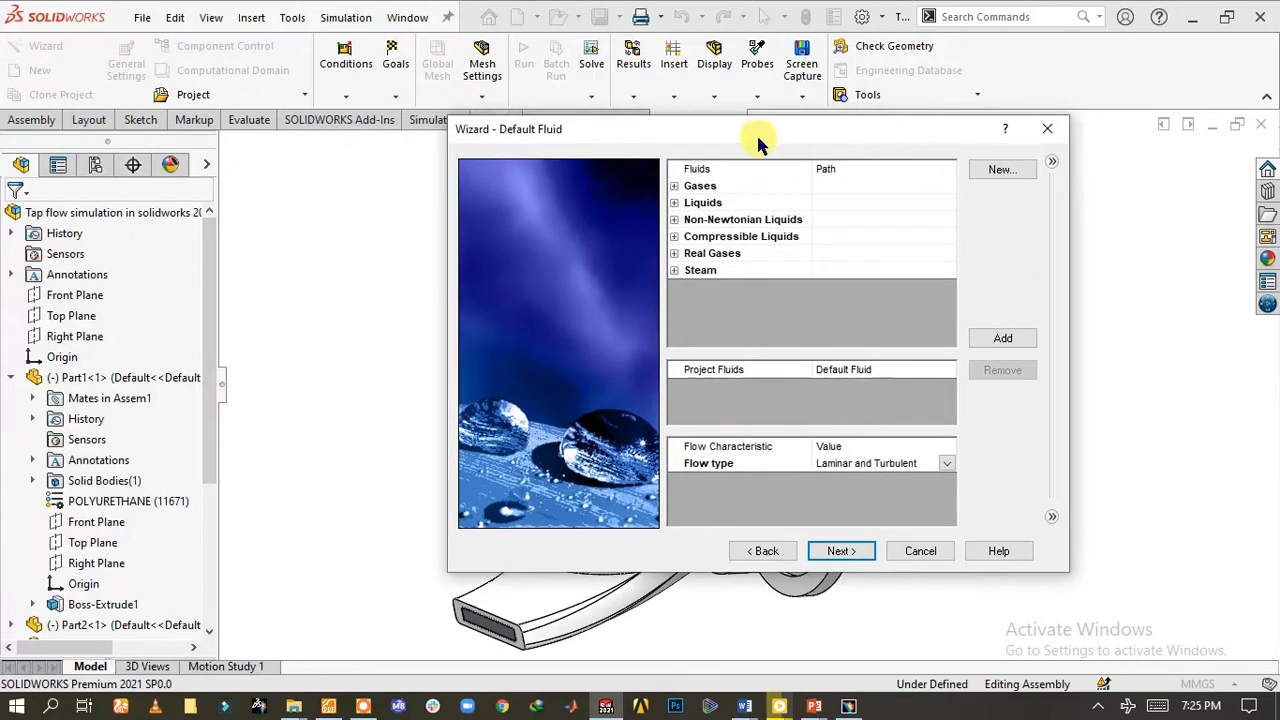
click(675, 202)
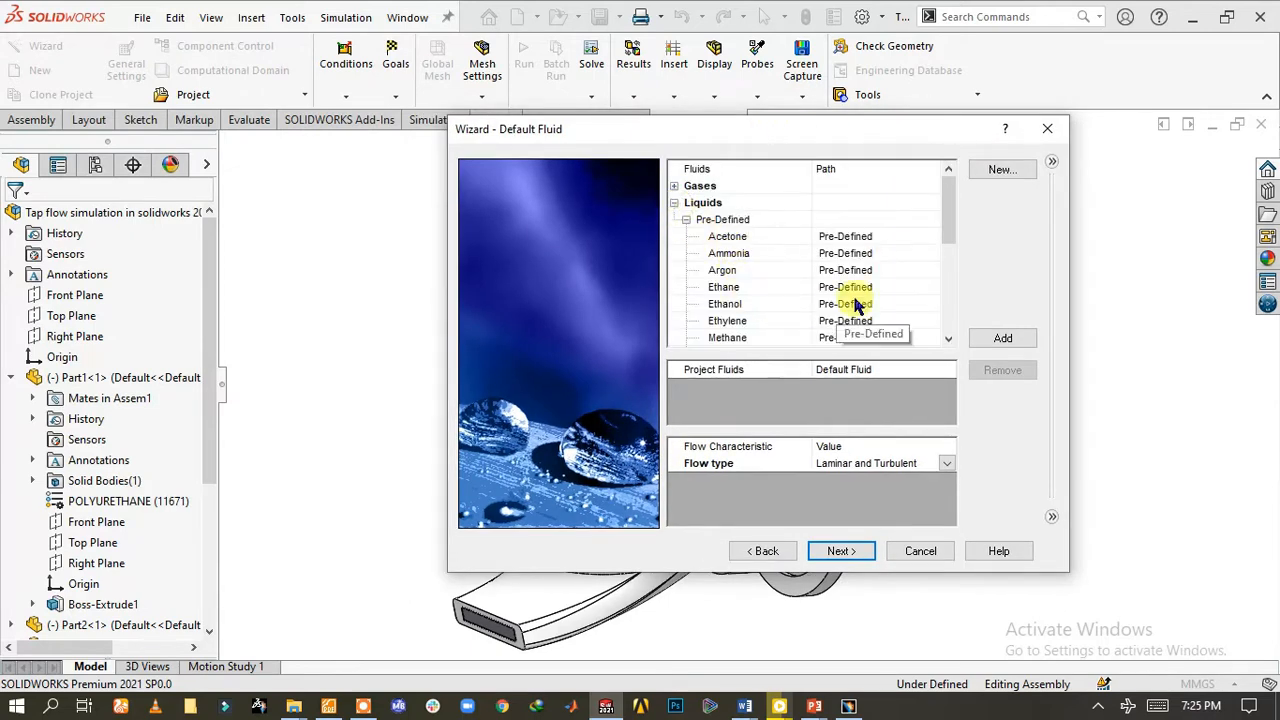
scroll(849, 274, down, 3)
click(775, 272)
double_click(712, 270)
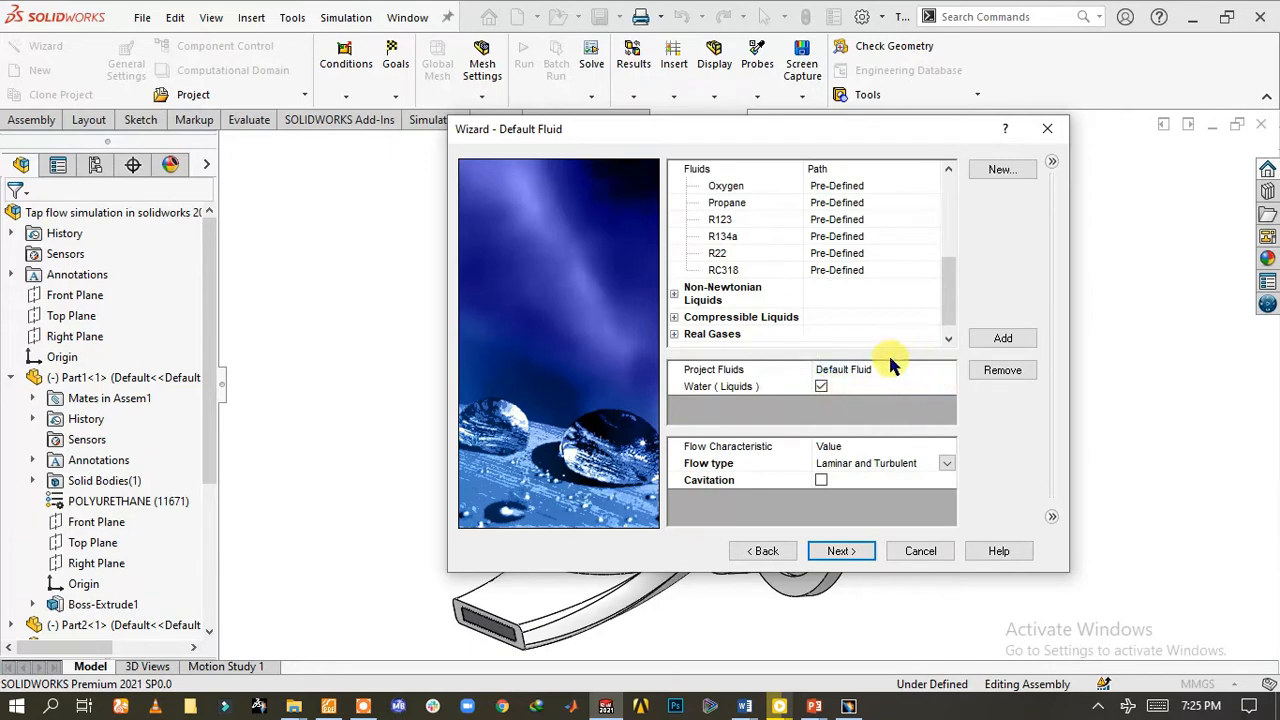
click(948, 464)
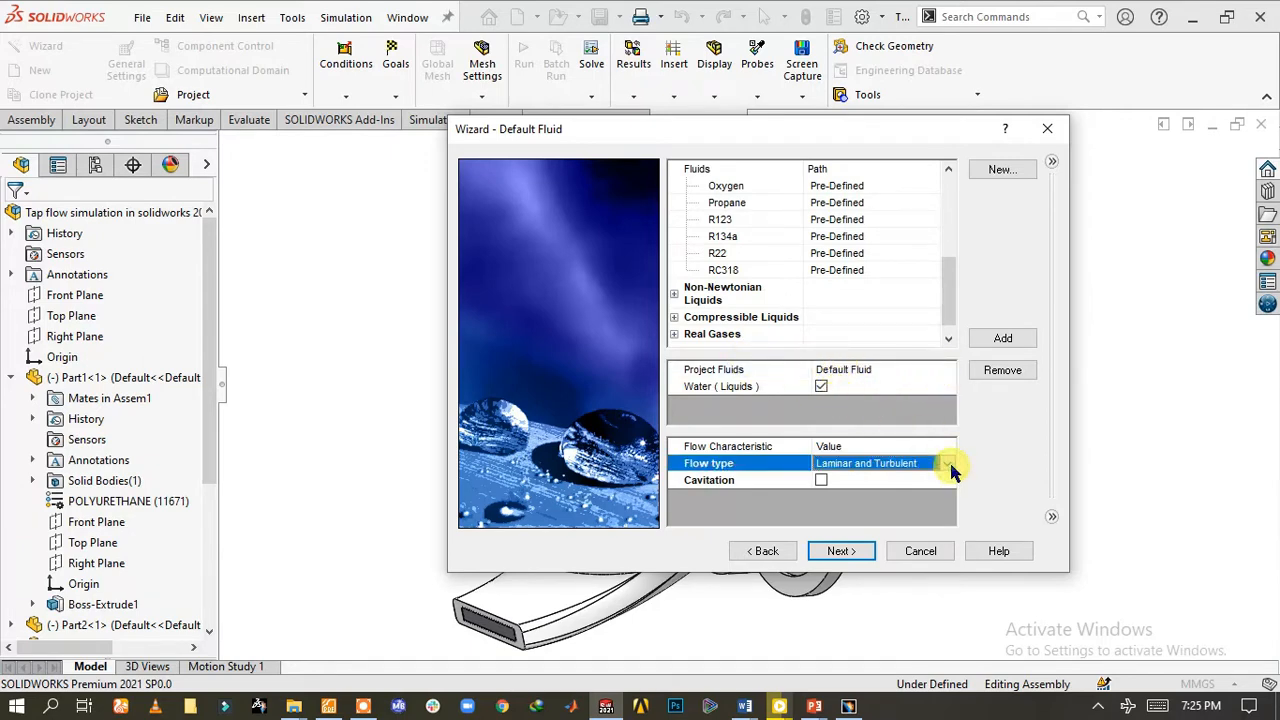
click(947, 464)
click(948, 467)
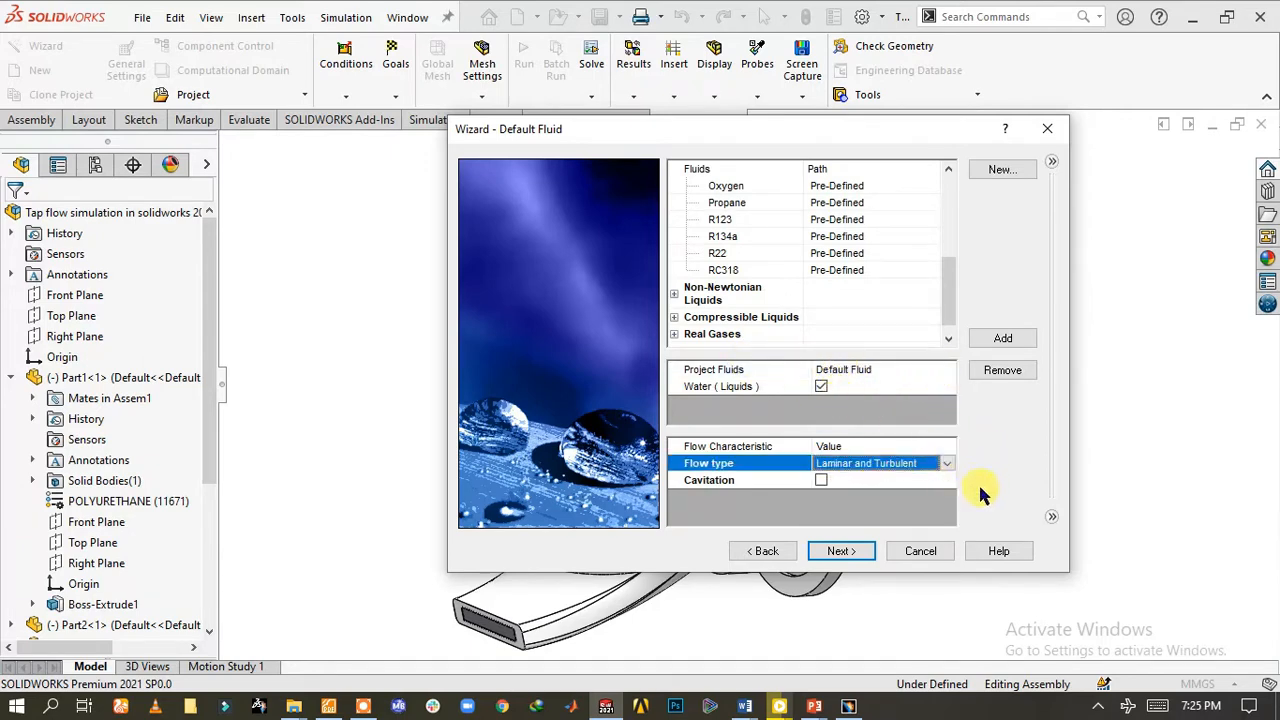
click(841, 551)
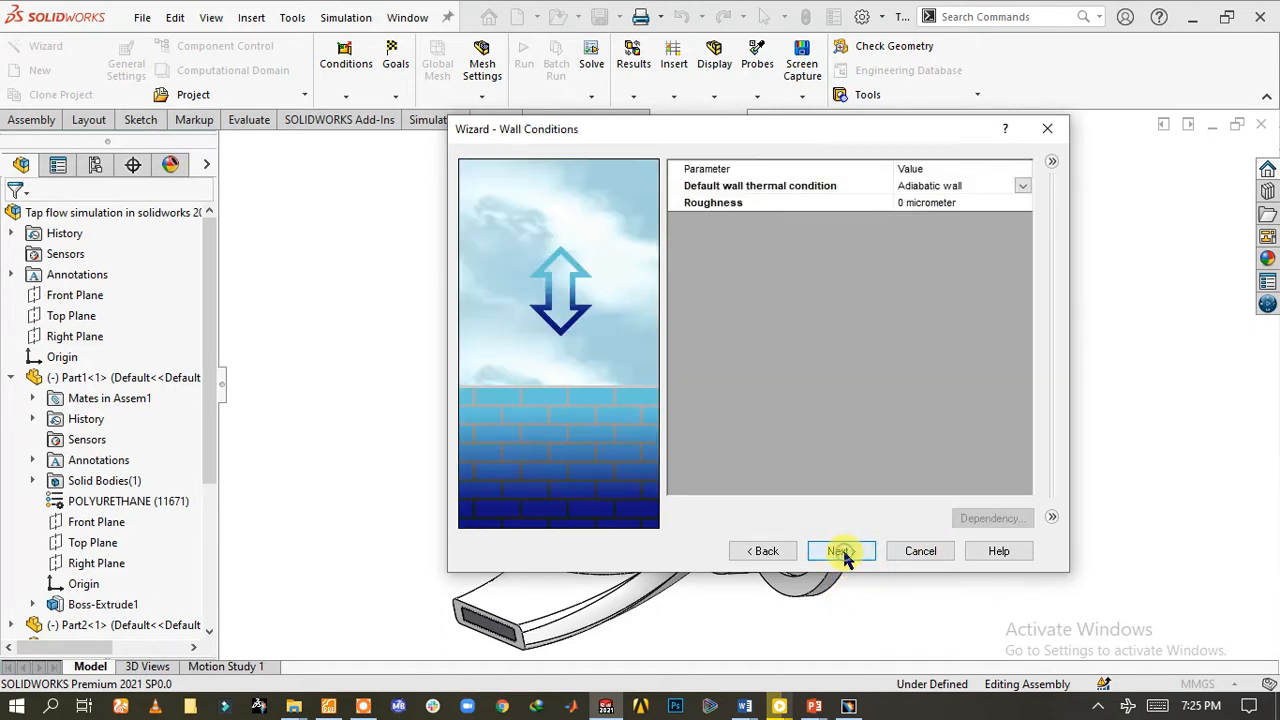
Set the wall roughness to 5 micrometer, keep the Adiabatic wall condition, and continue to the initial conditions.
click(908, 205)
click(903, 204)
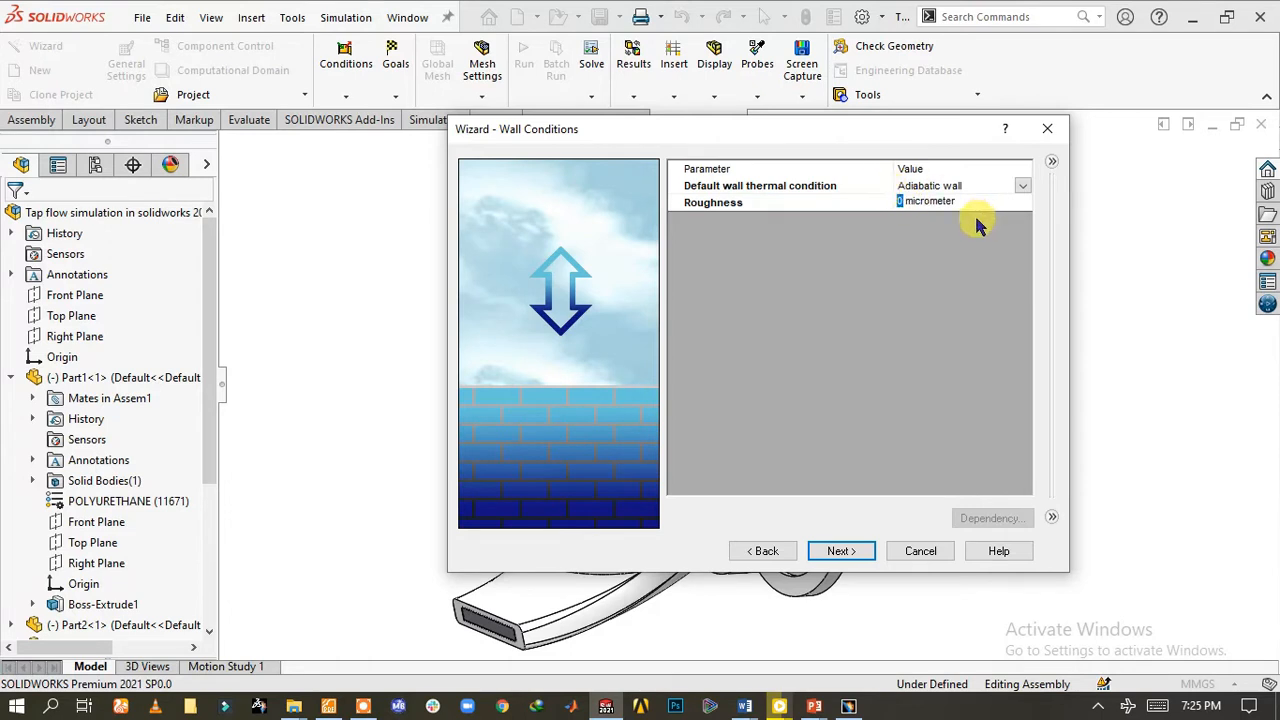
key(Return)
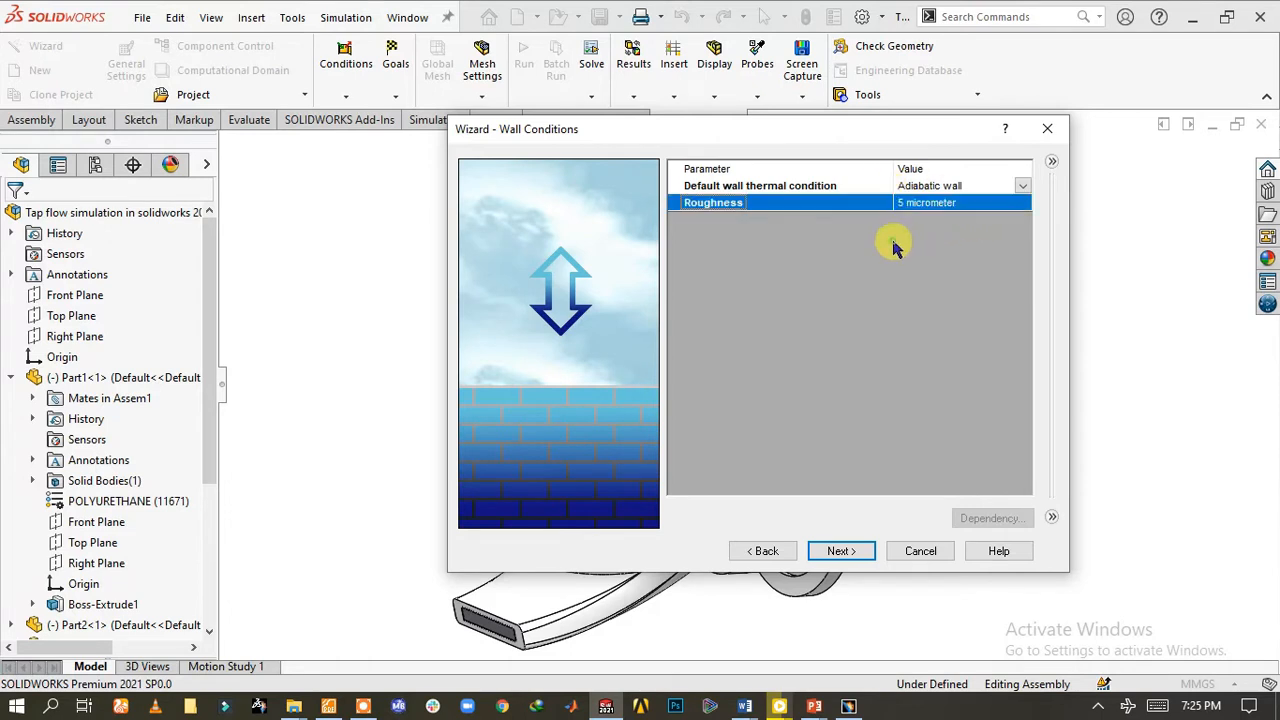
click(1022, 187)
click(1024, 188)
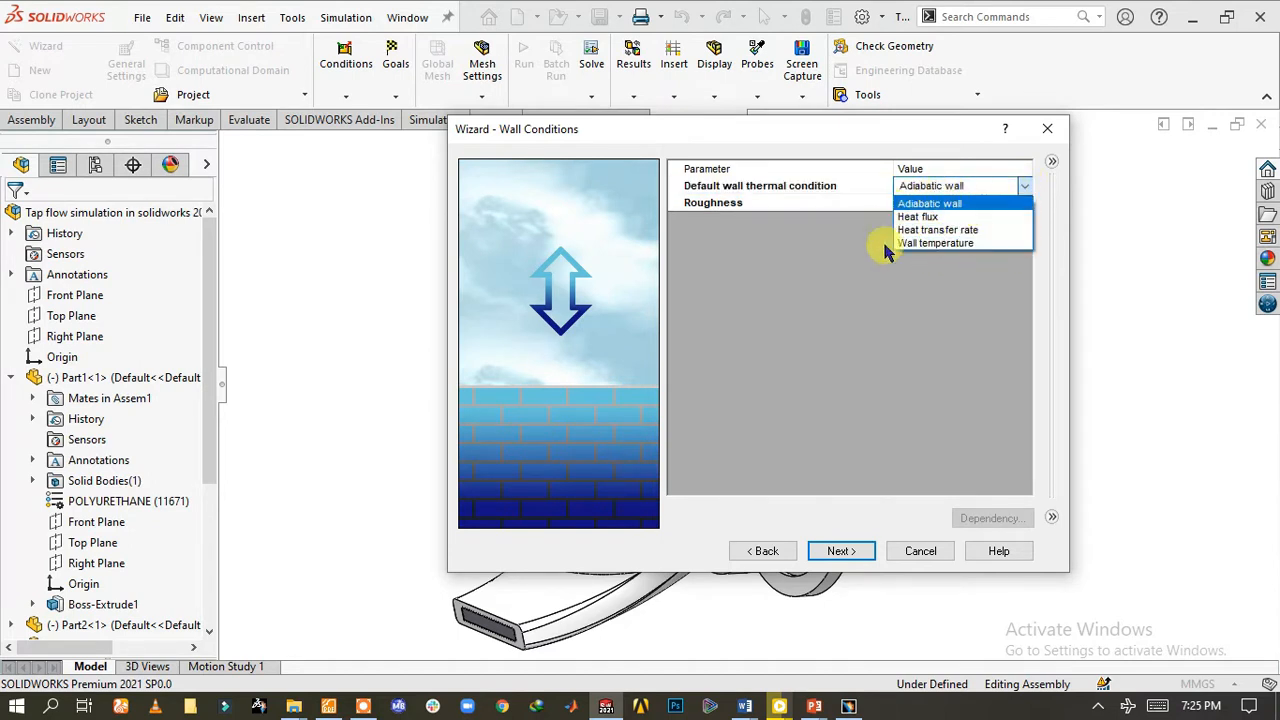
click(826, 265)
click(836, 551)
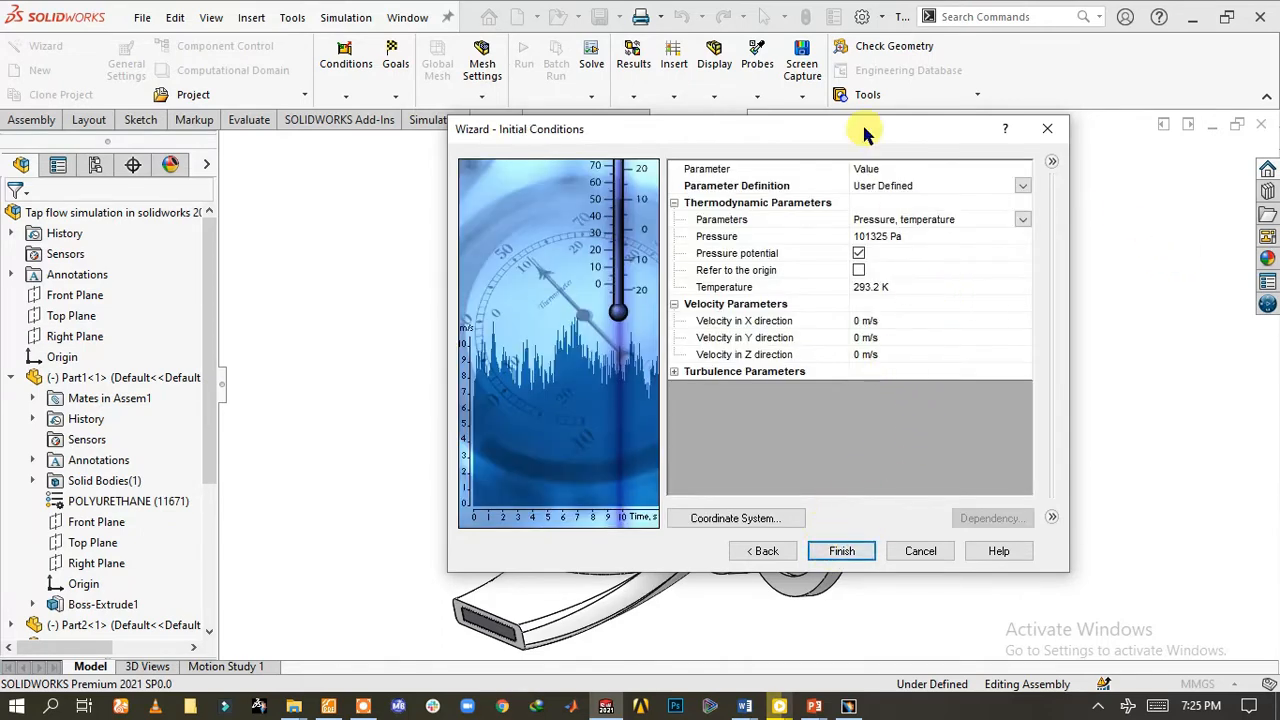
Try an initial velocity of 1 m/s in the Y direction, and reset it to 0 m/s.
drag(838, 136, 1206, 226)
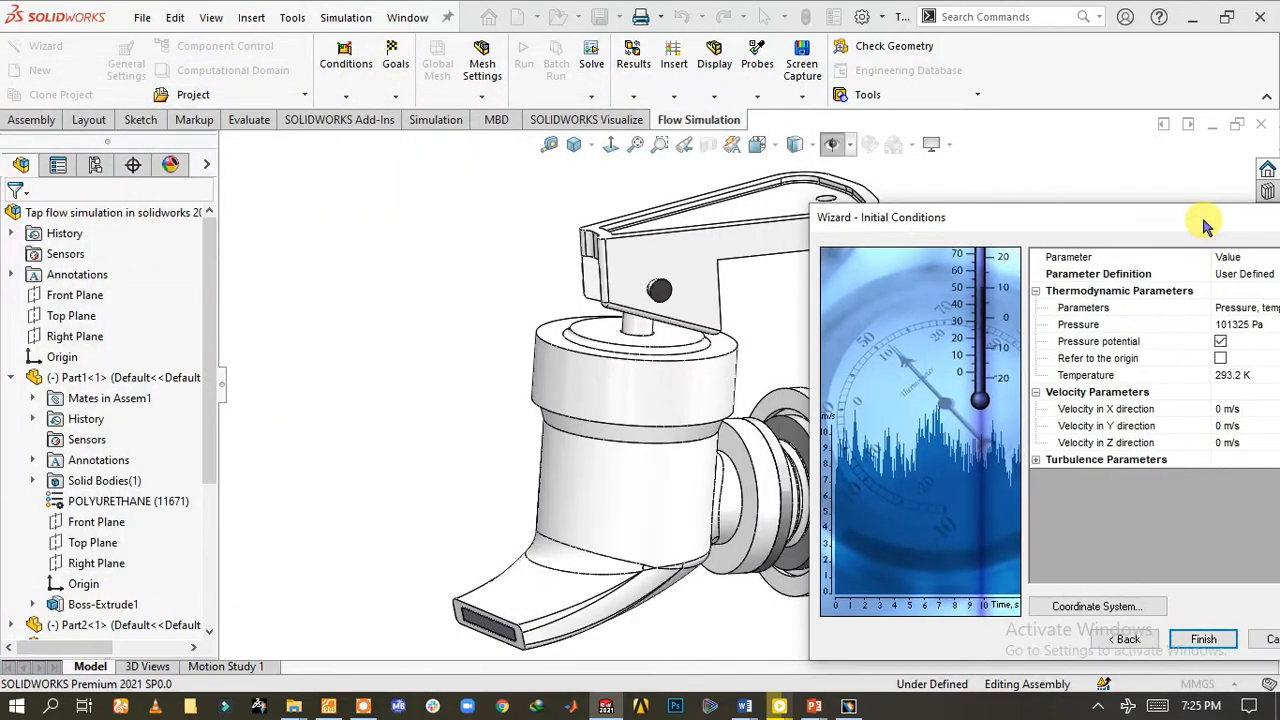
click(1222, 428)
click(1220, 428)
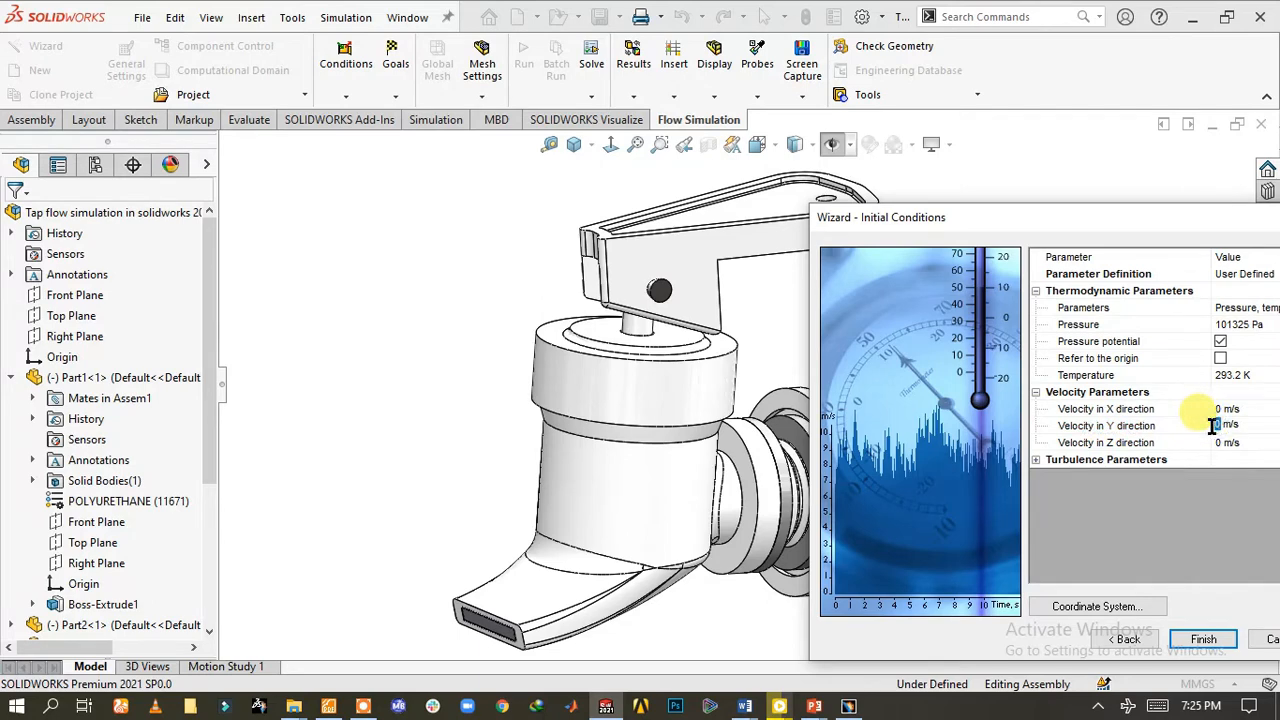
key(Return)
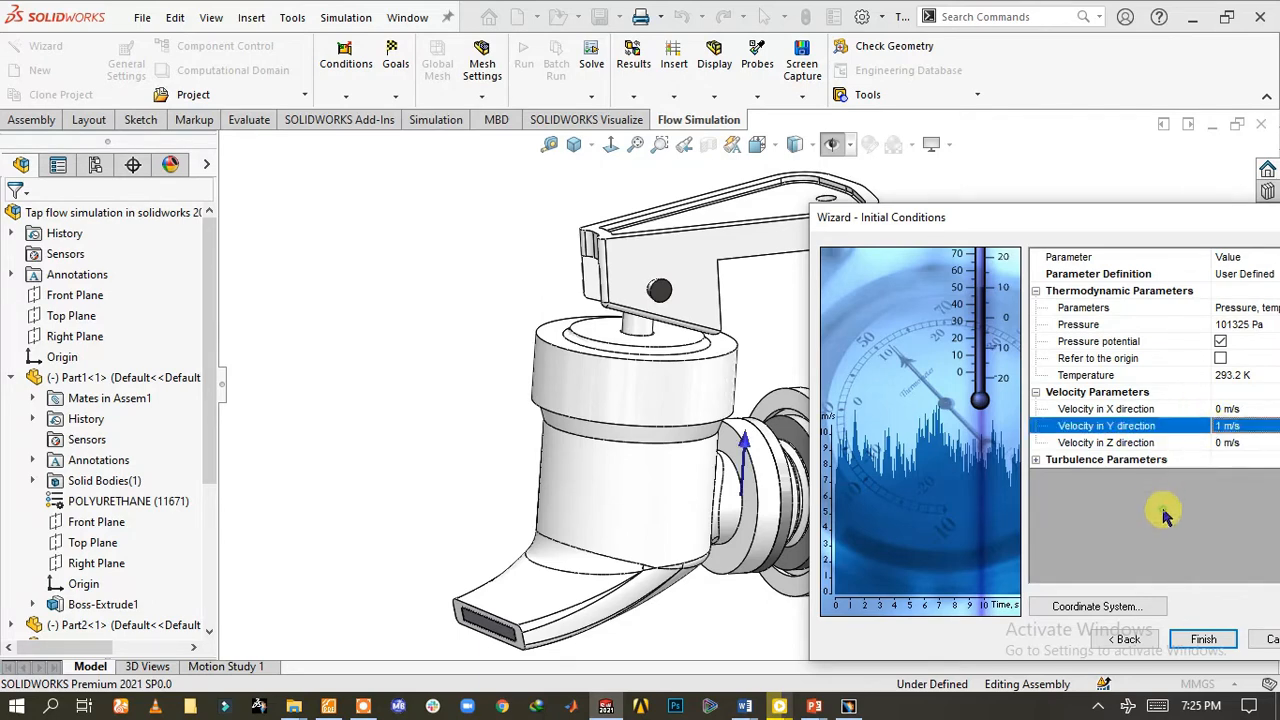
click(1224, 427)
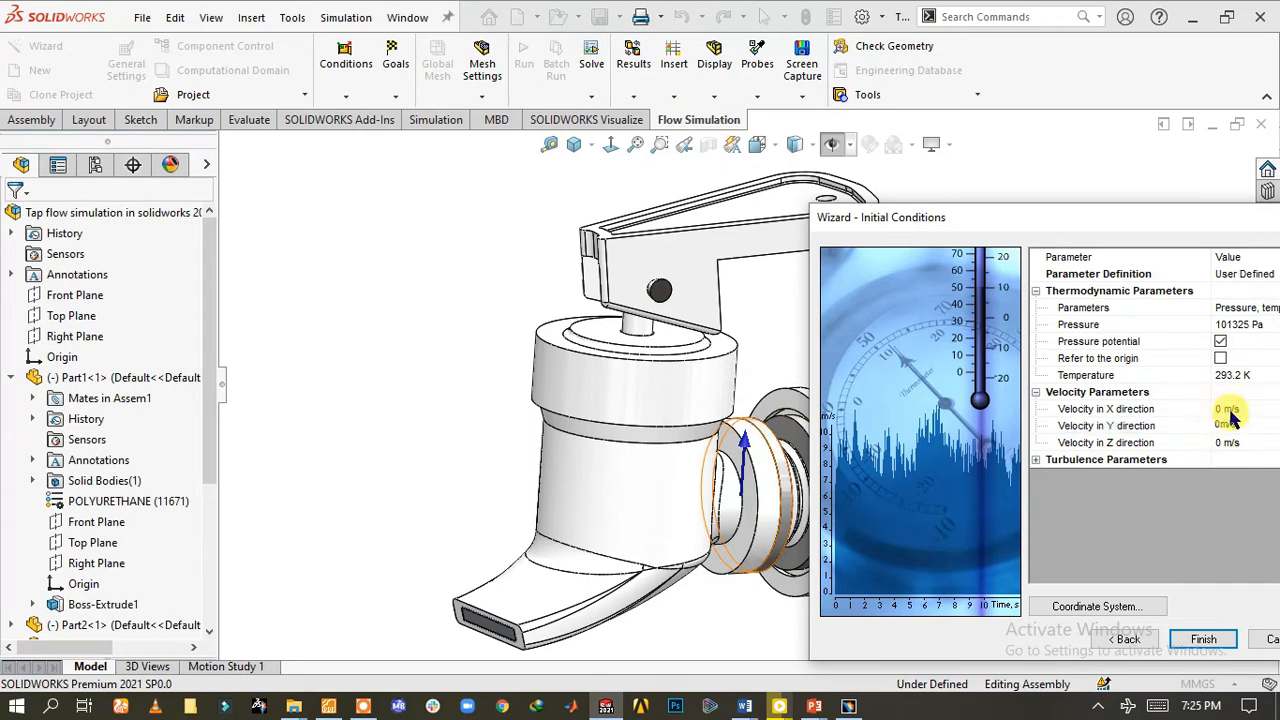
Set the initial velocity in the X direction to 1 m/s and reverse it to -1 m/s.
click(1225, 410)
click(1221, 408)
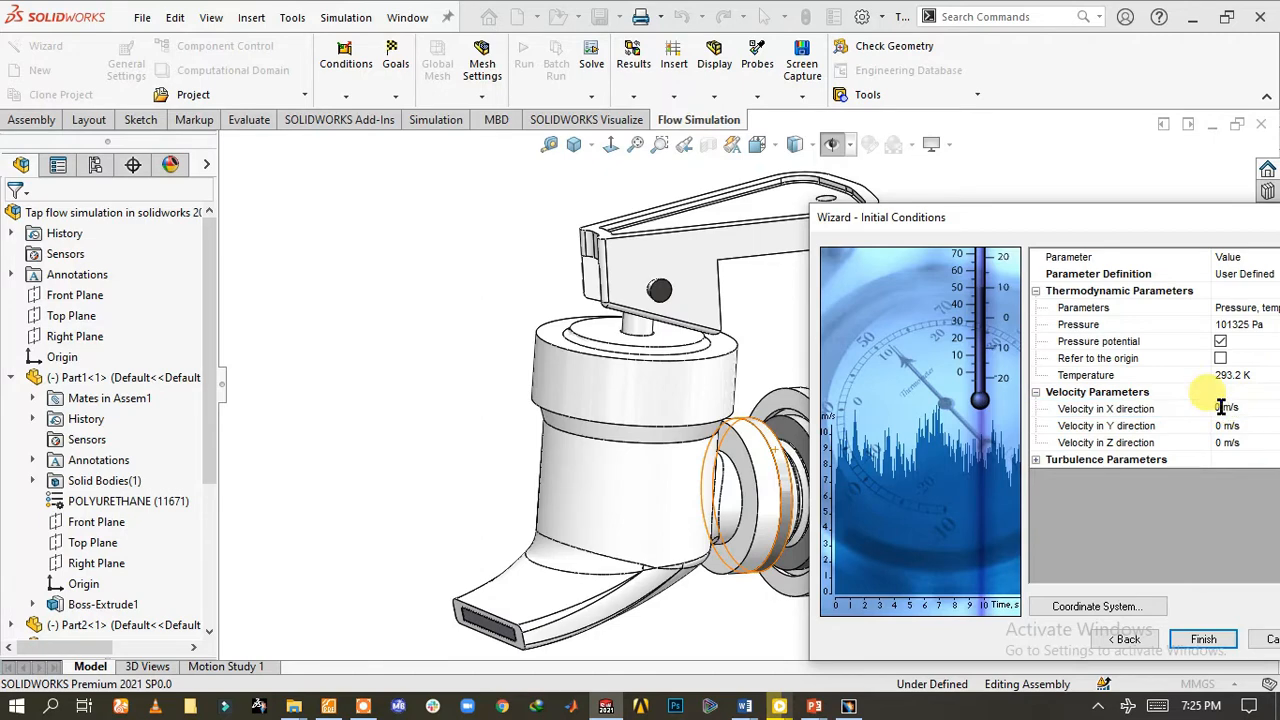
text(1)
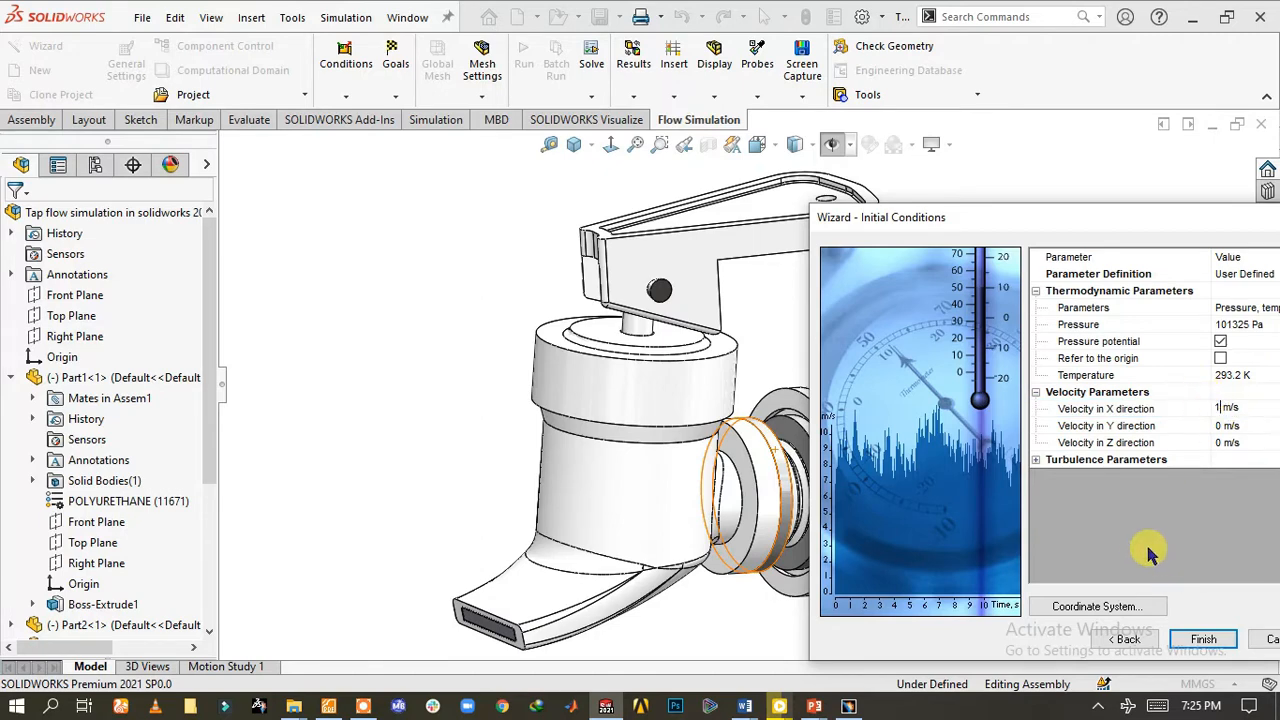
key(Return)
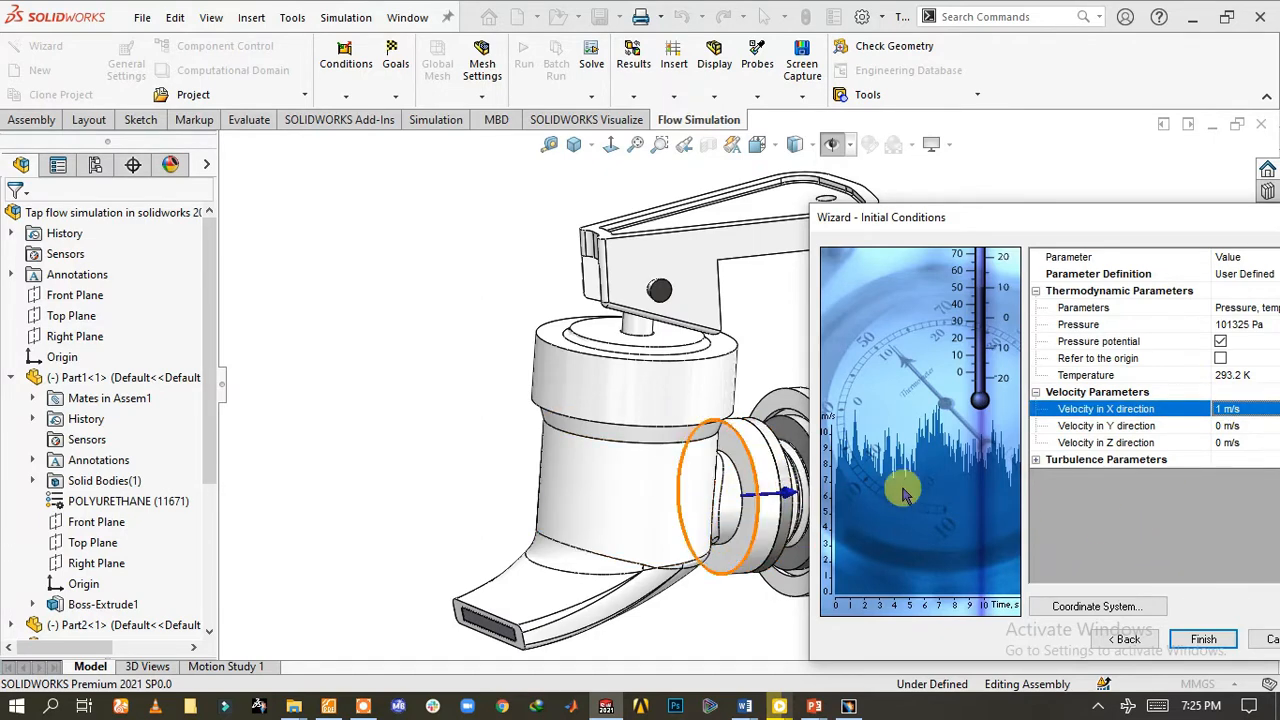
click(1221, 410)
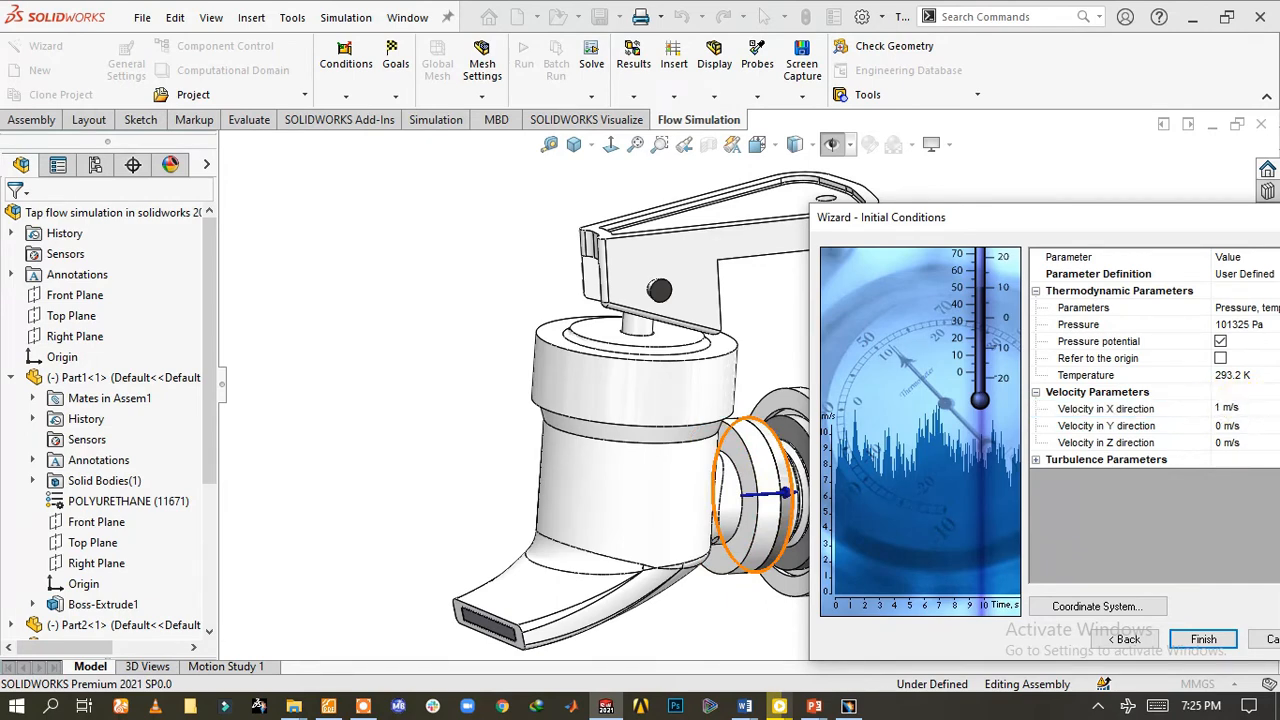
key(Return)
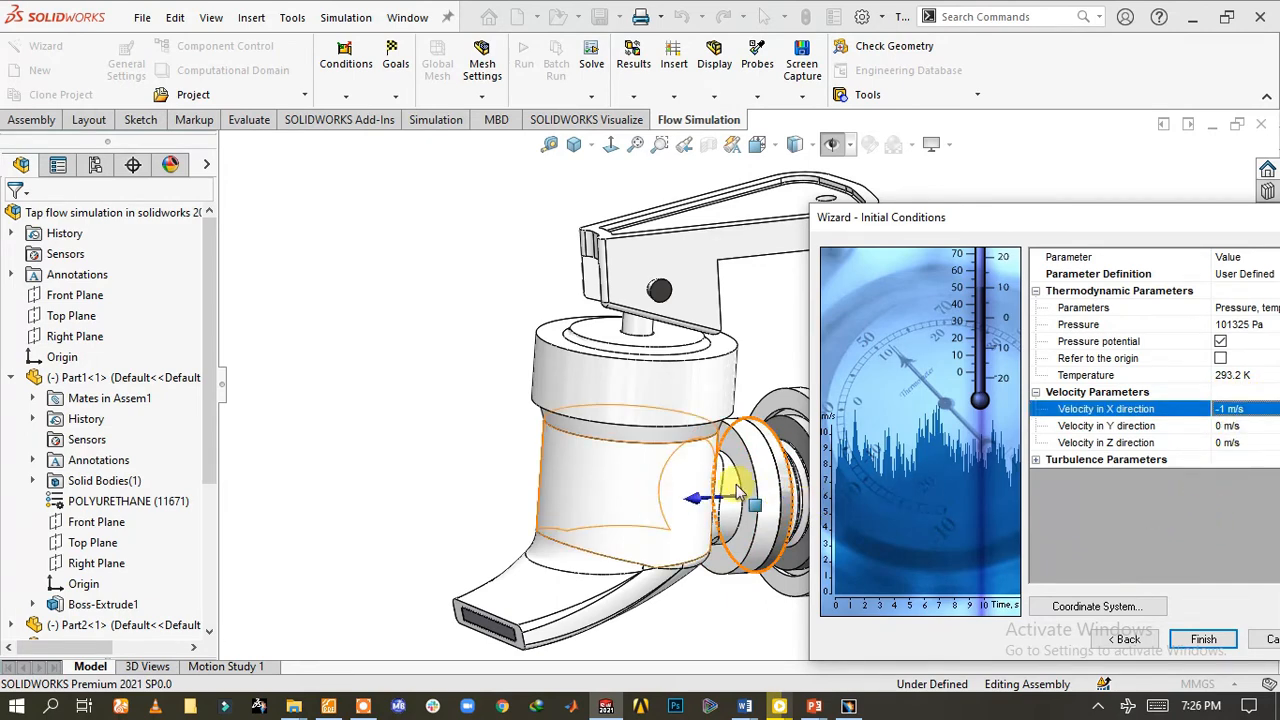
Check the velocity arrow's direction on the tap and finish the wizard to create the flow project.
middle_drag(623, 537, 745, 468)
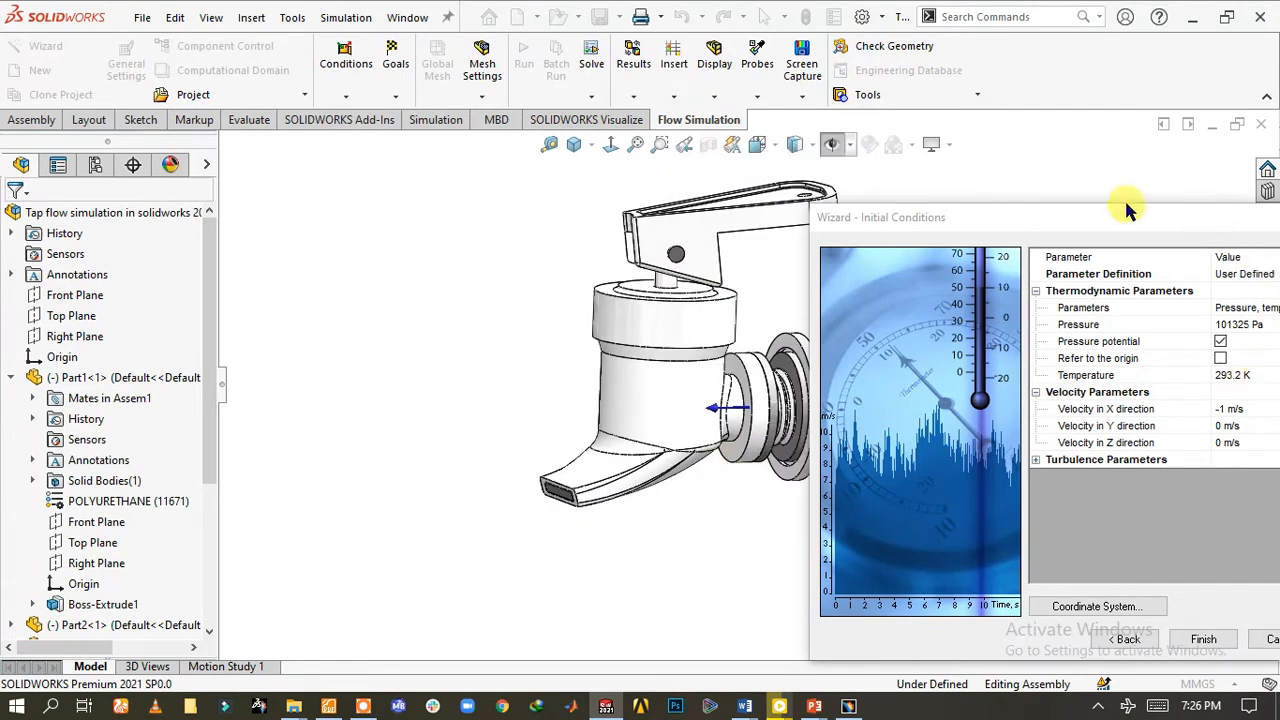
drag(1128, 210, 1043, 139)
click(1130, 338)
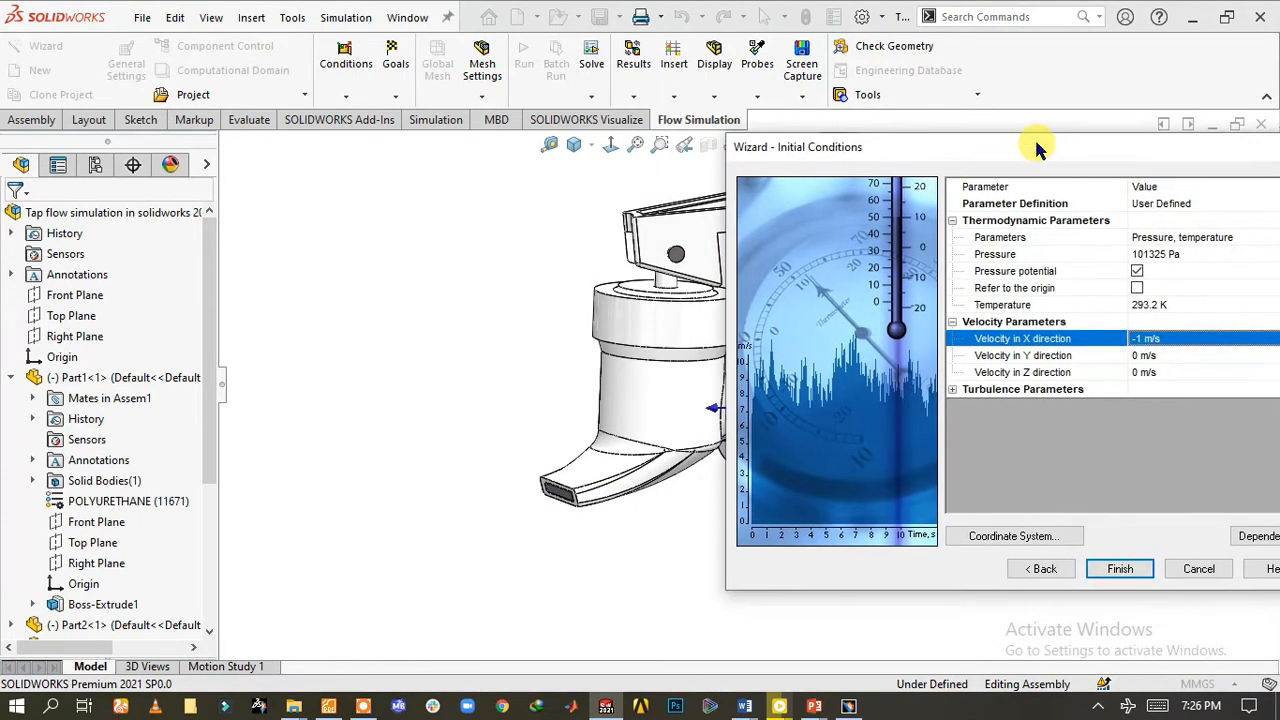
click(1115, 567)
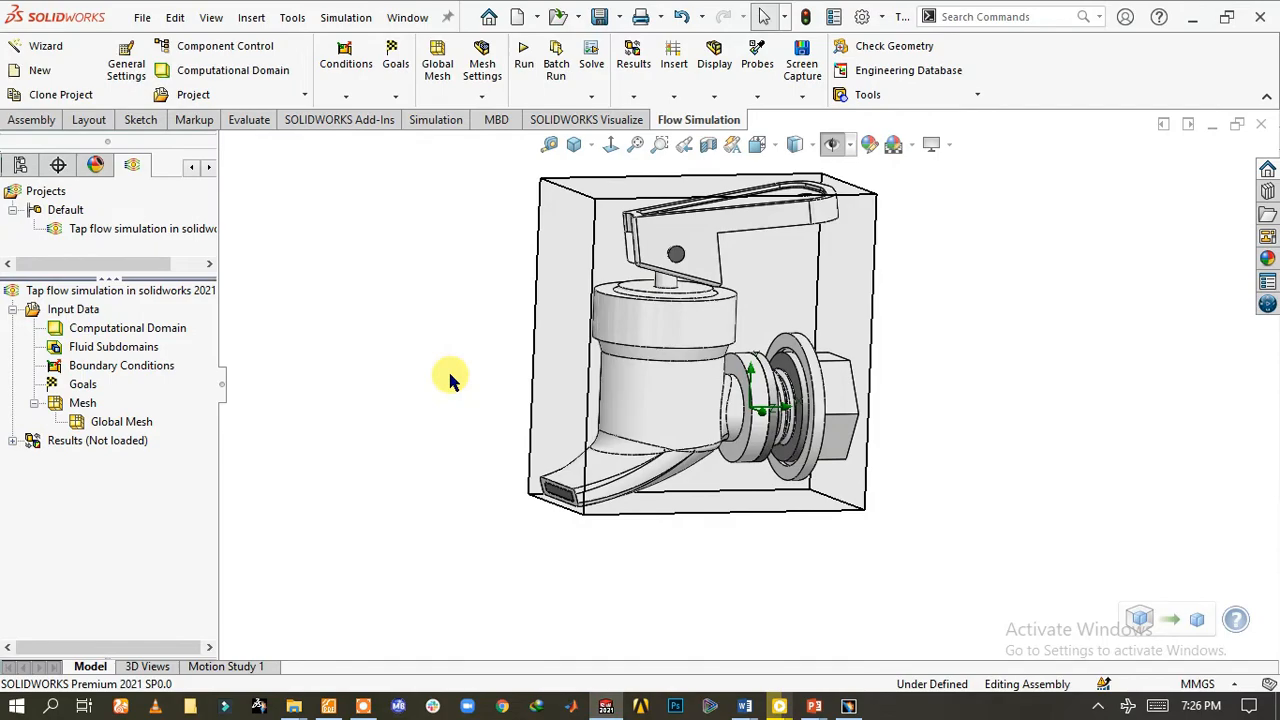
Hide the computational domain box around the tap assembly.
middle_drag(538, 313, 500, 252)
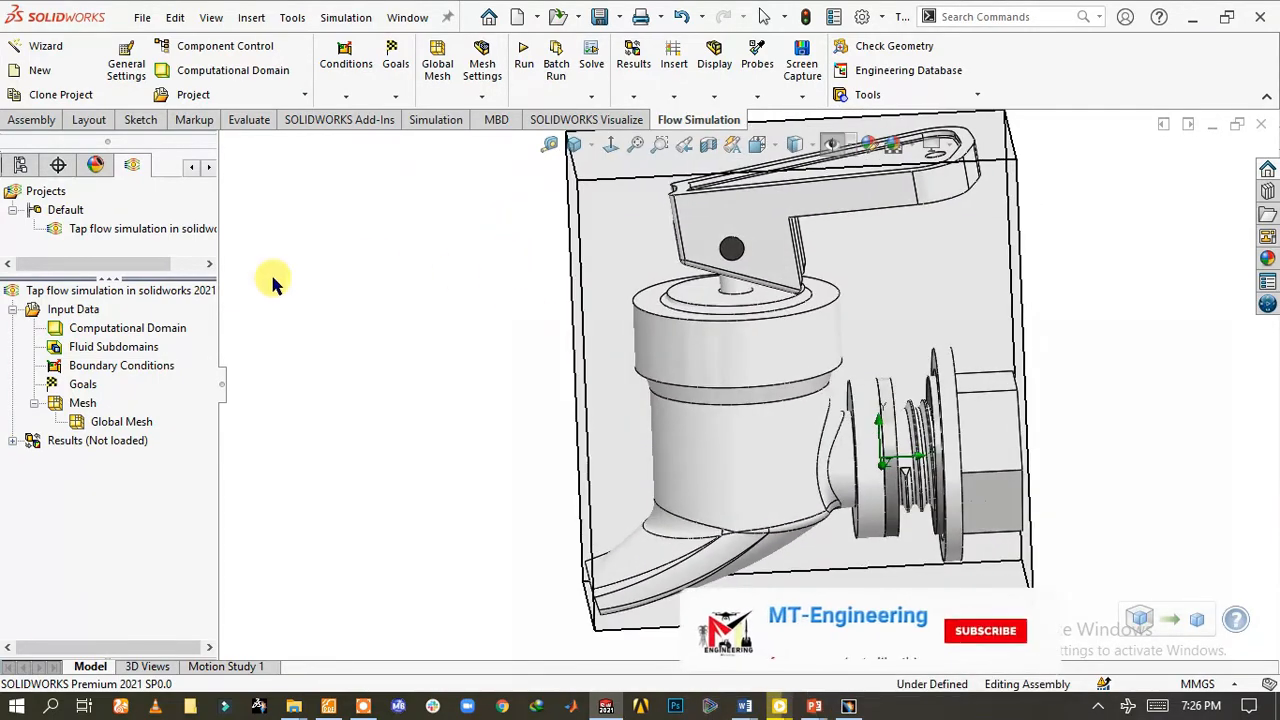
click(160, 331)
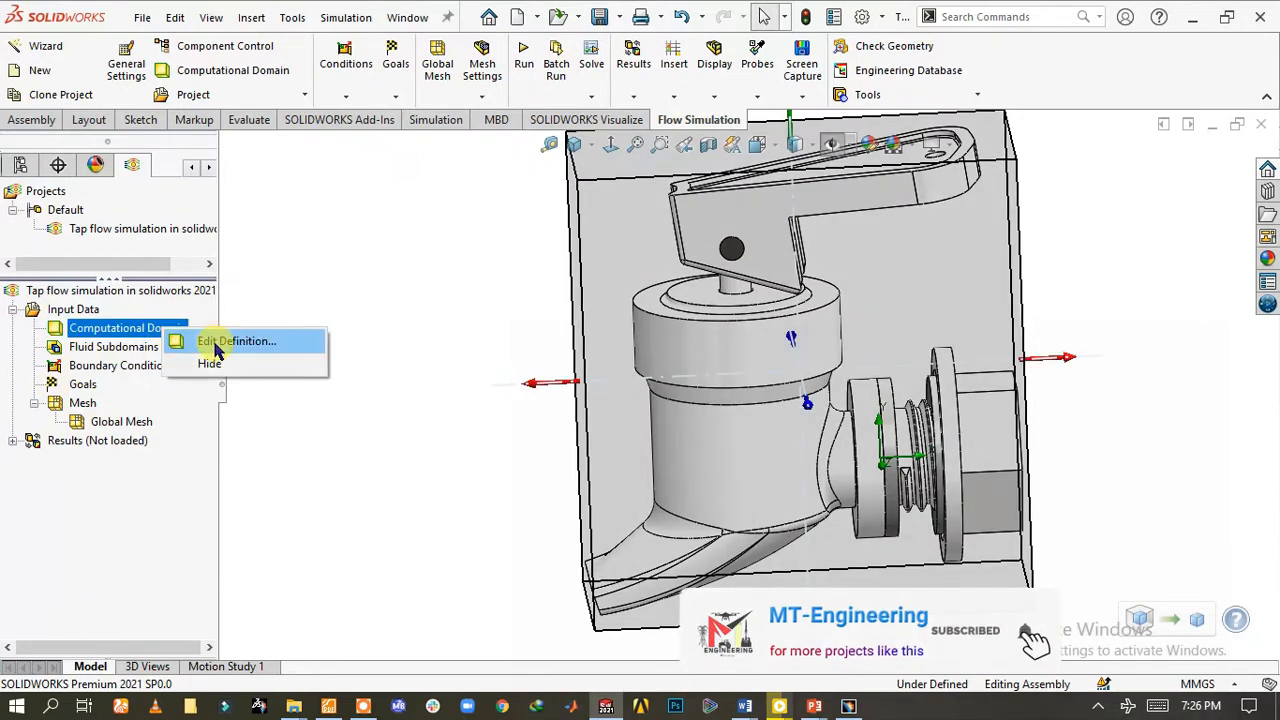
click(209, 362)
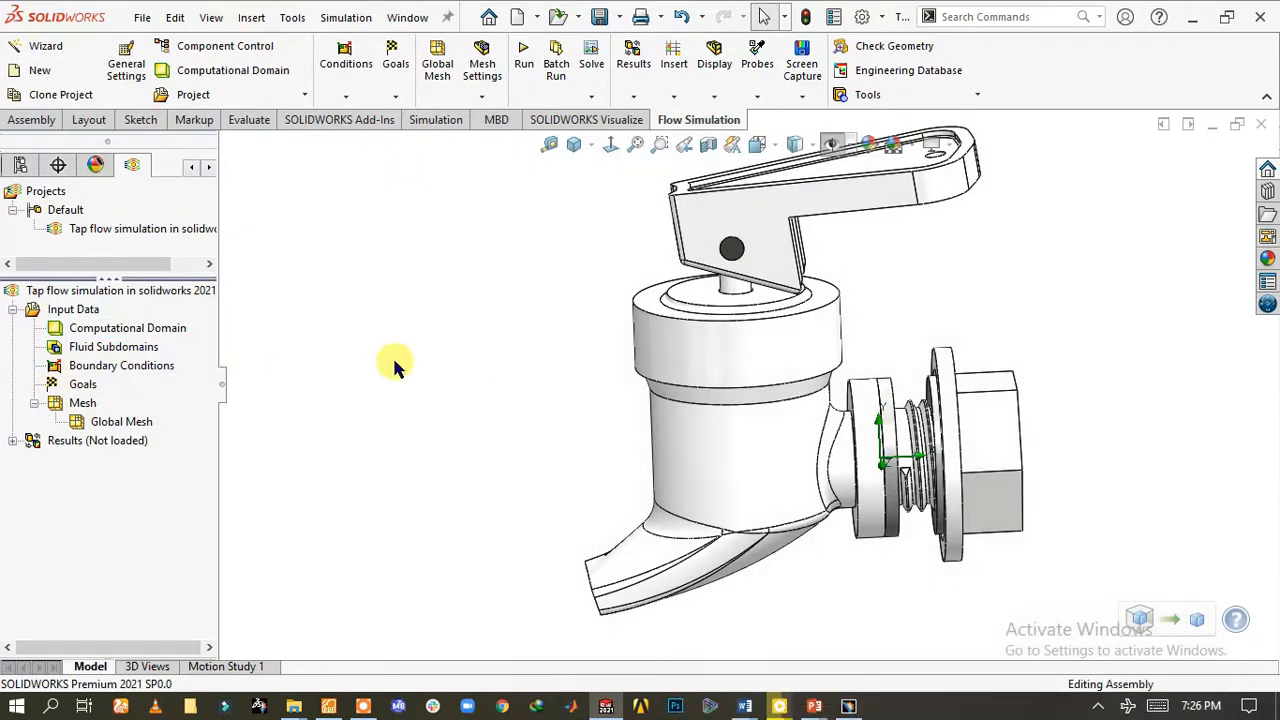
Section the tap assembly along the Front Plane with a 0 mm offset.
scroll(928, 408, up, 3)
scroll(940, 411, down, 2)
middle_drag(897, 404, 748, 405)
scroll(748, 405, up, 3)
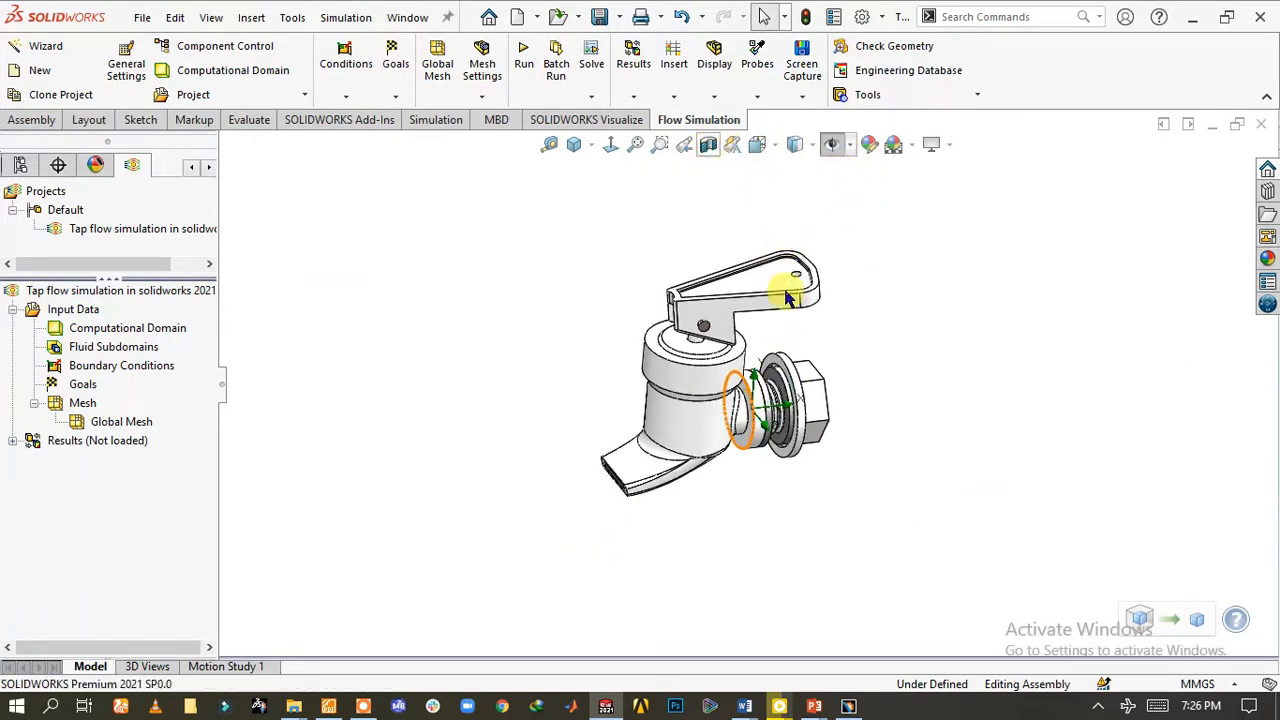
click(740, 372)
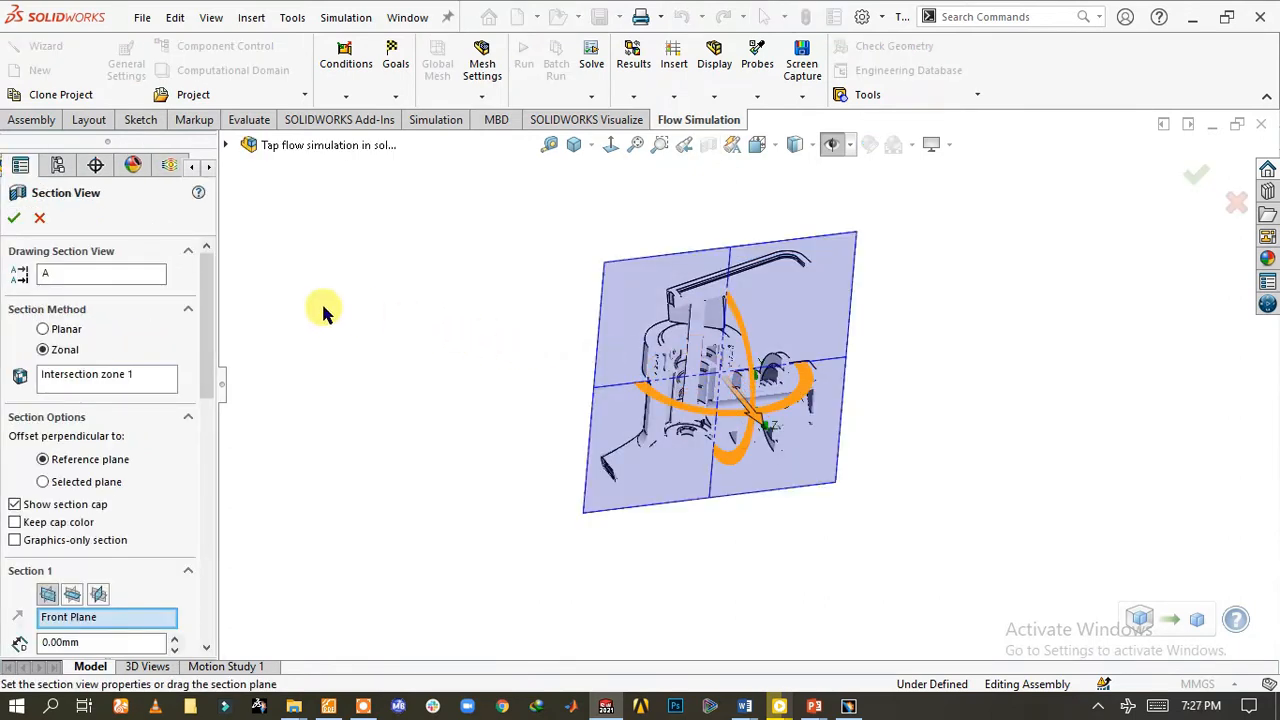
click(16, 220)
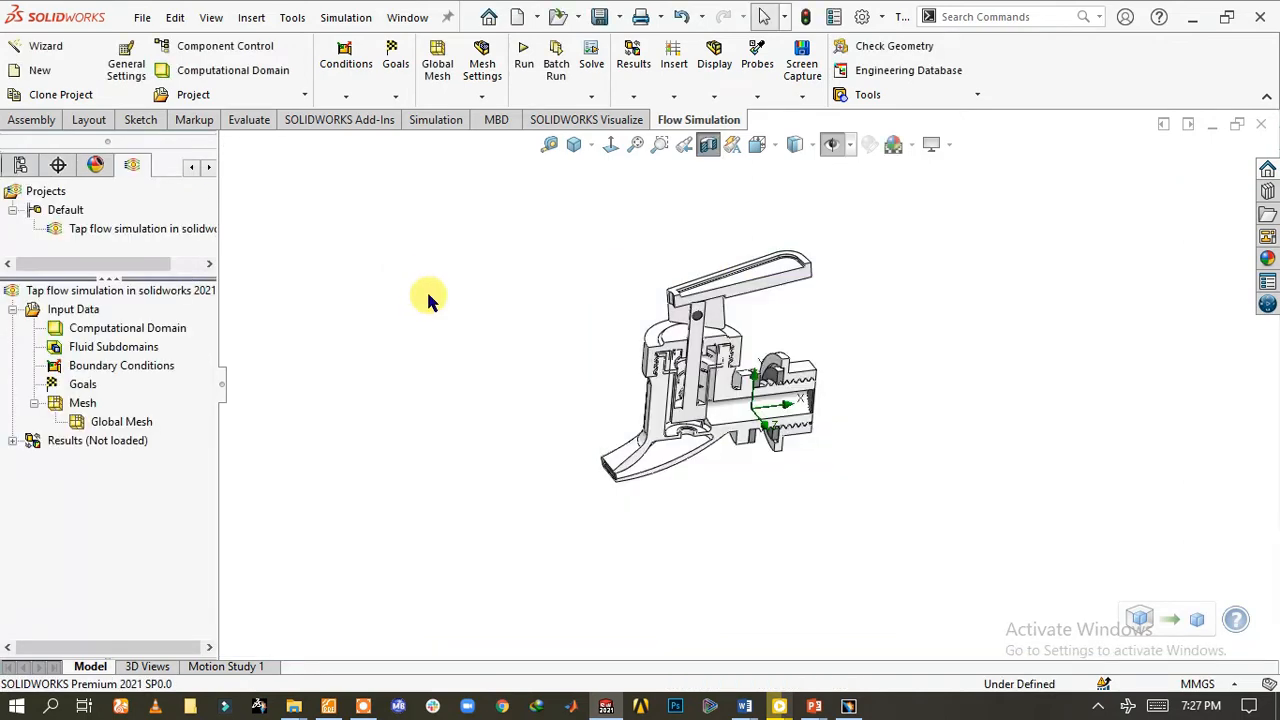
Start an Inlet Mass Flow boundary condition of 0.025 kg/s with fully developed flow.
scroll(750, 458, down, 6)
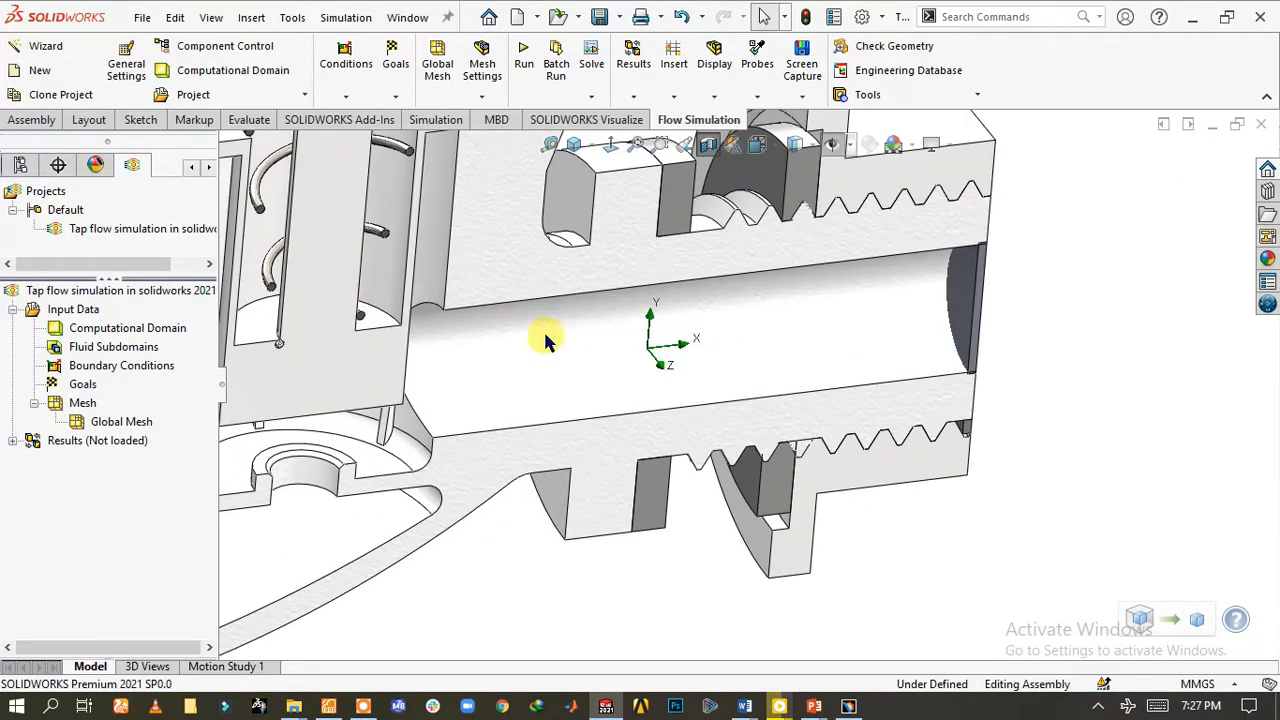
middle_drag(407, 358, 309, 337)
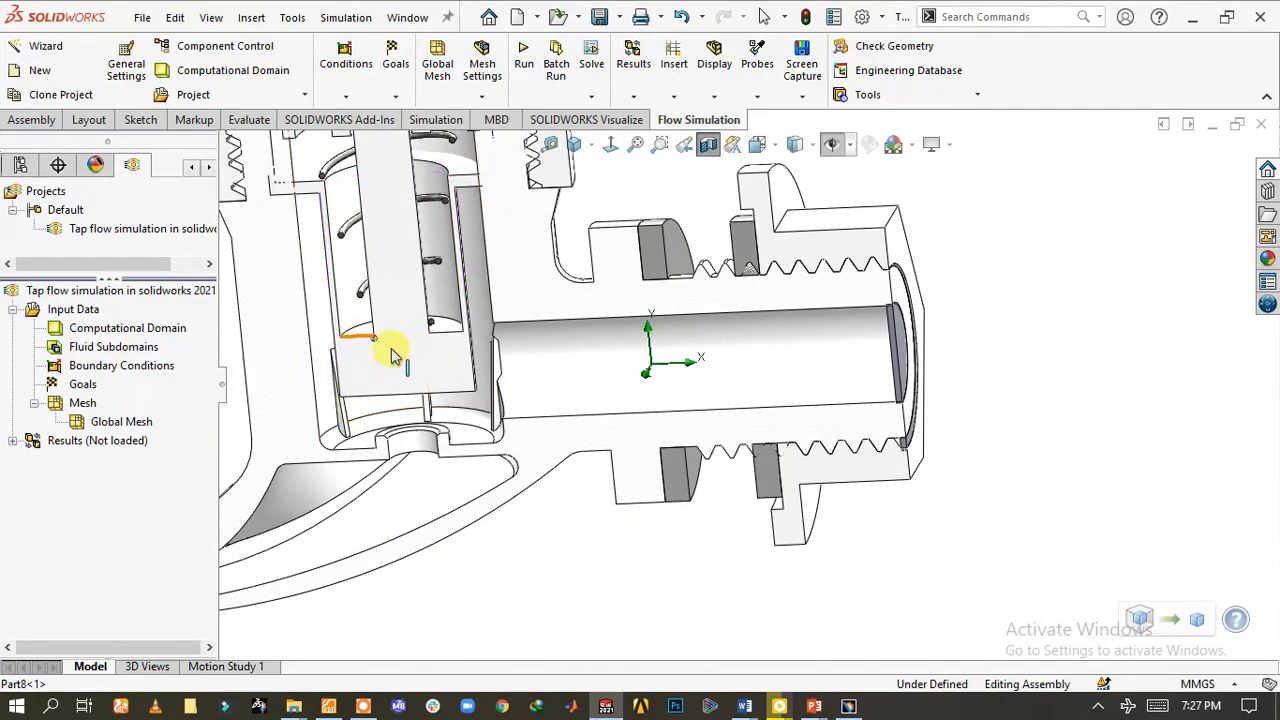
middle_drag(394, 349, 487, 367)
scroll(487, 367, up, 1)
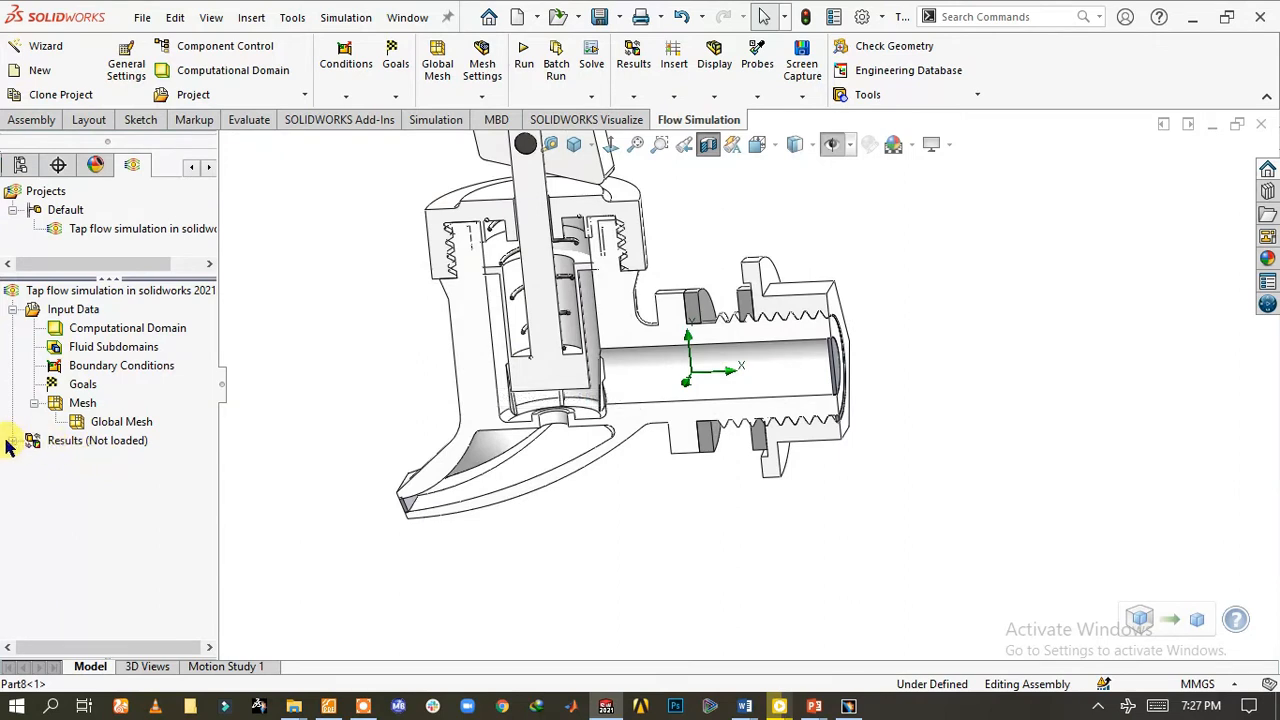
click(118, 350)
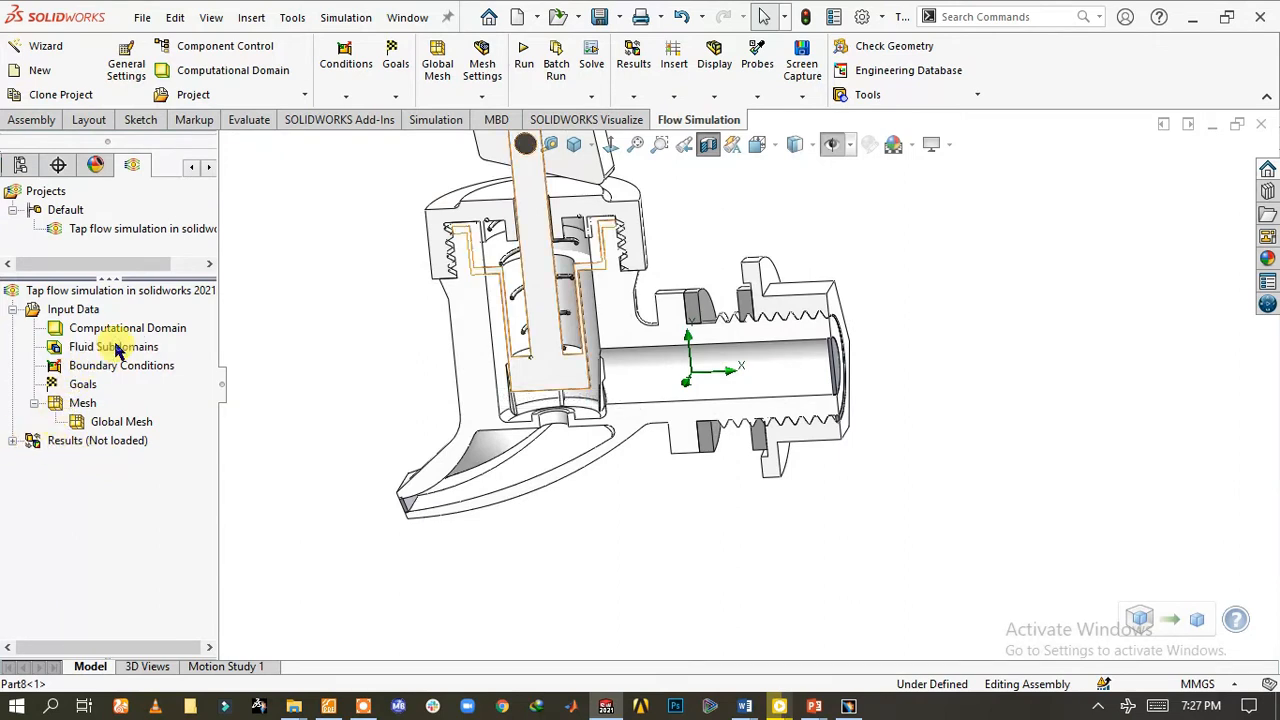
right_click(122, 367)
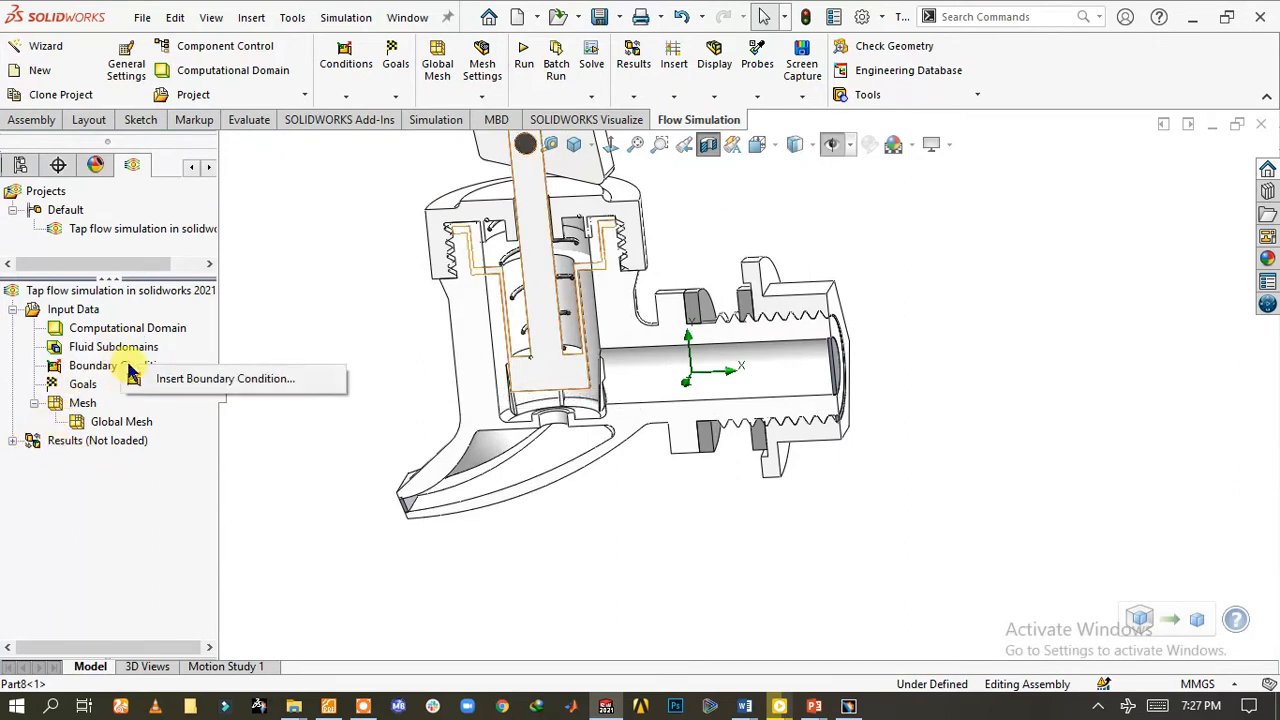
click(177, 380)
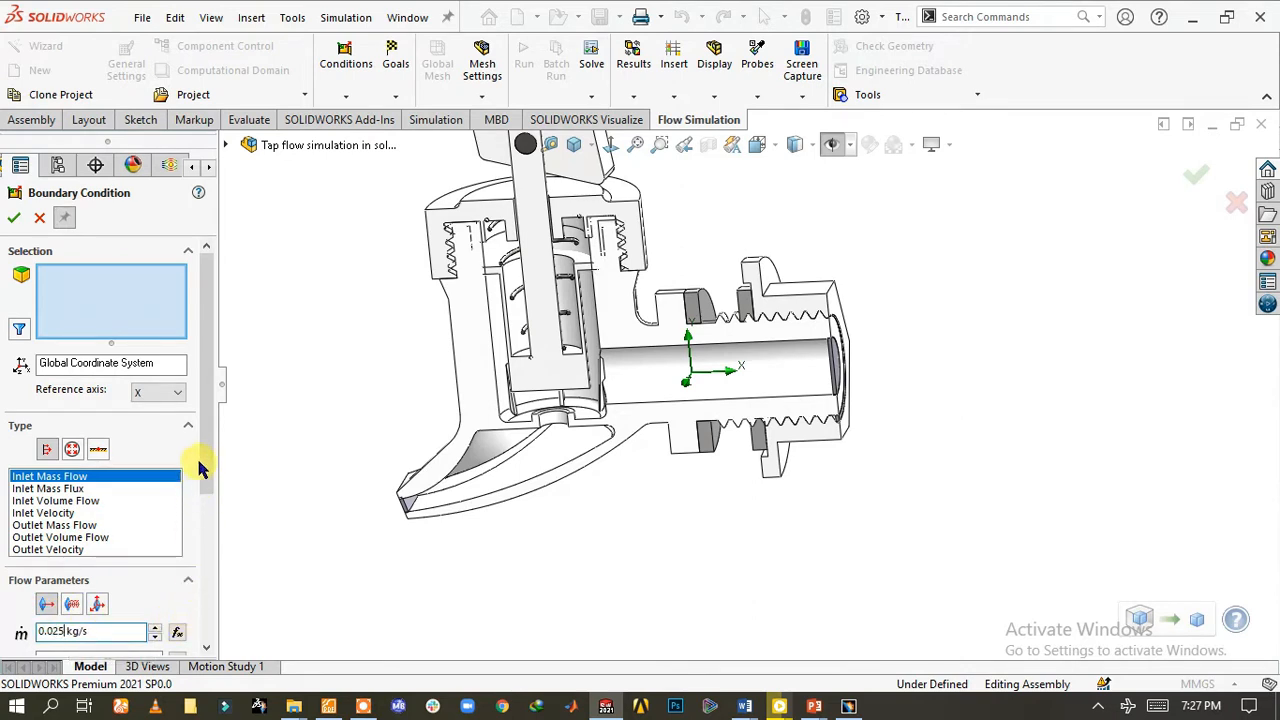
drag(200, 467, 200, 505)
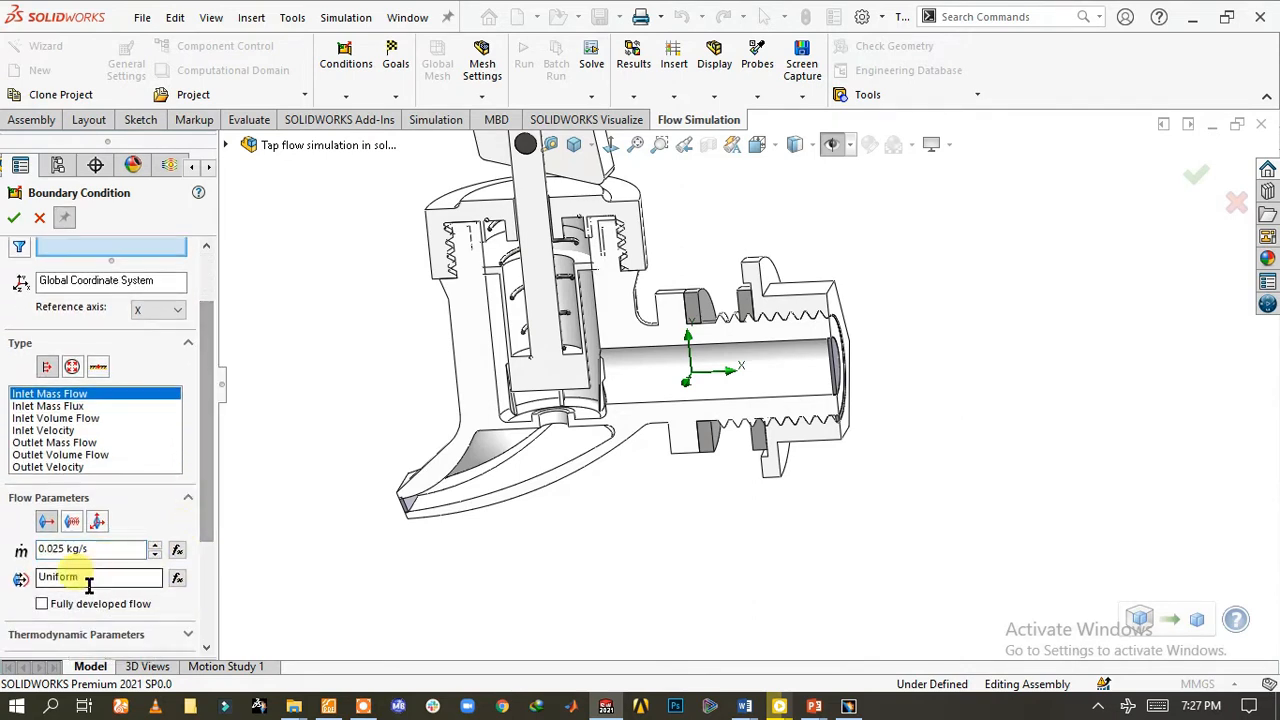
click(42, 604)
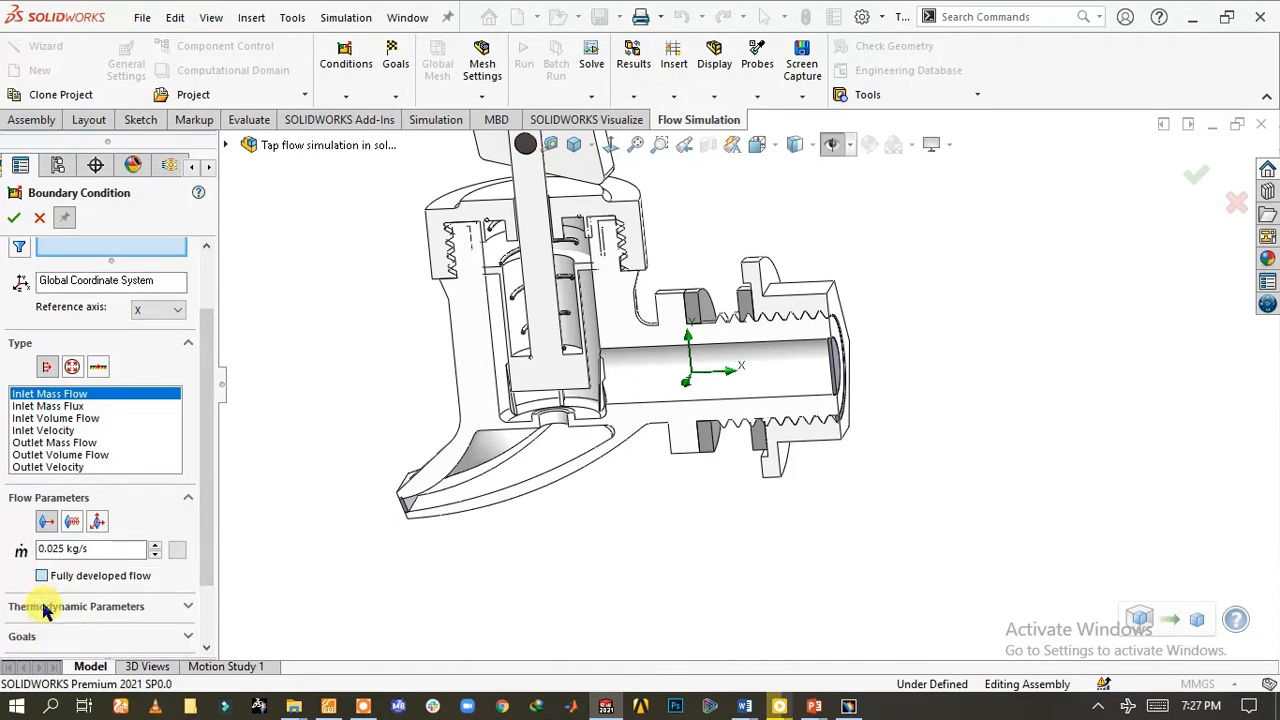
Apply the inlet mass flow condition to the inner face of the lid closing the threaded inlet pipe.
click(800, 360)
middle_drag(800, 360, 846, 363)
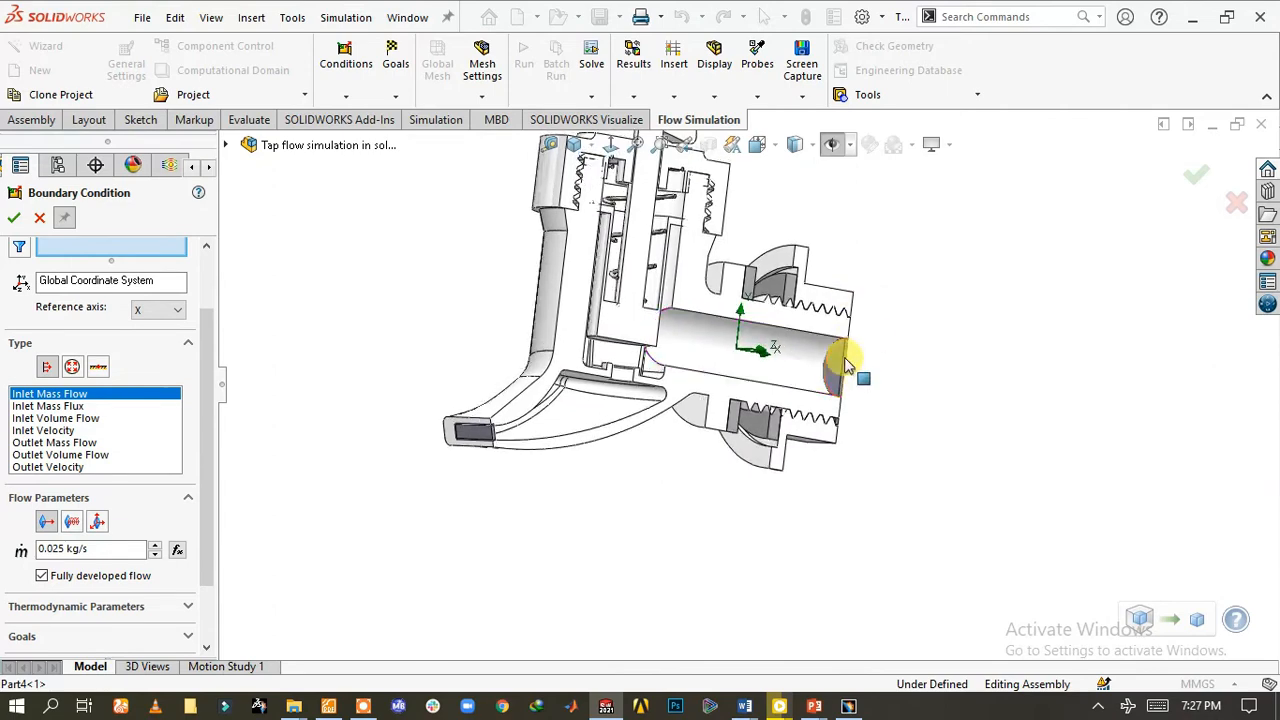
scroll(830, 365, down, 5)
click(800, 377)
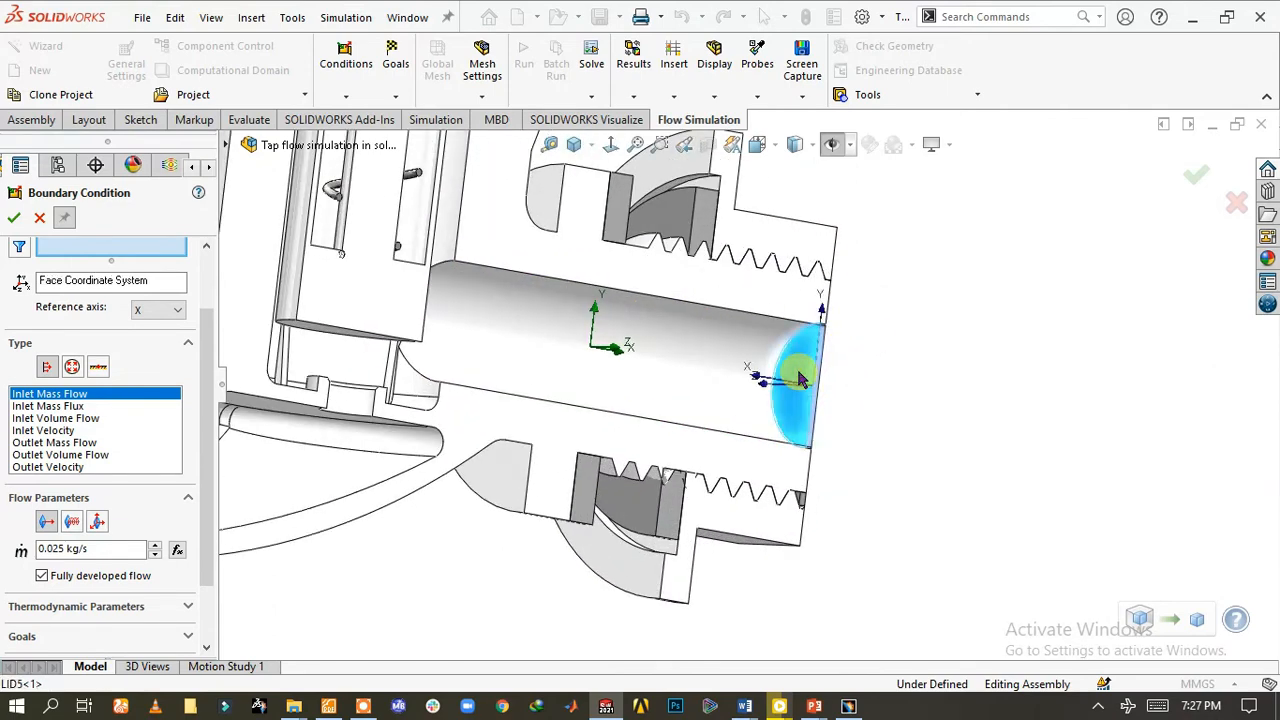
middle_drag(657, 349, 657, 380)
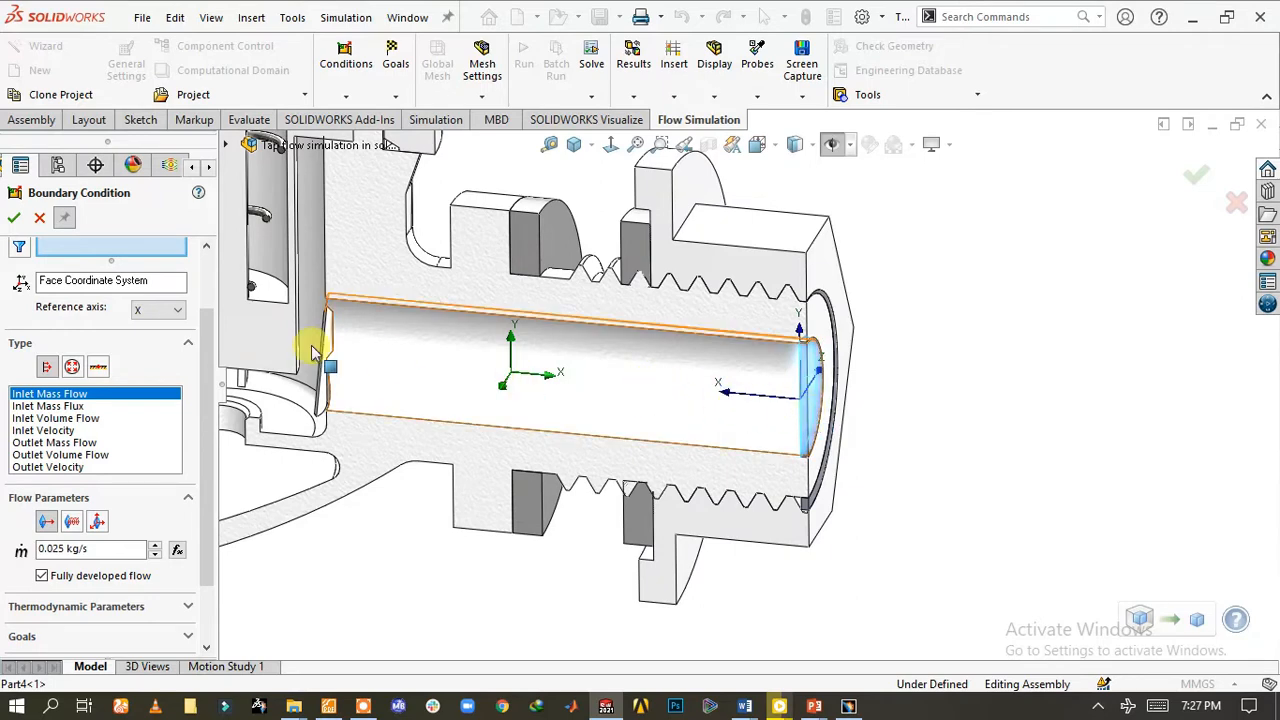
click(16, 222)
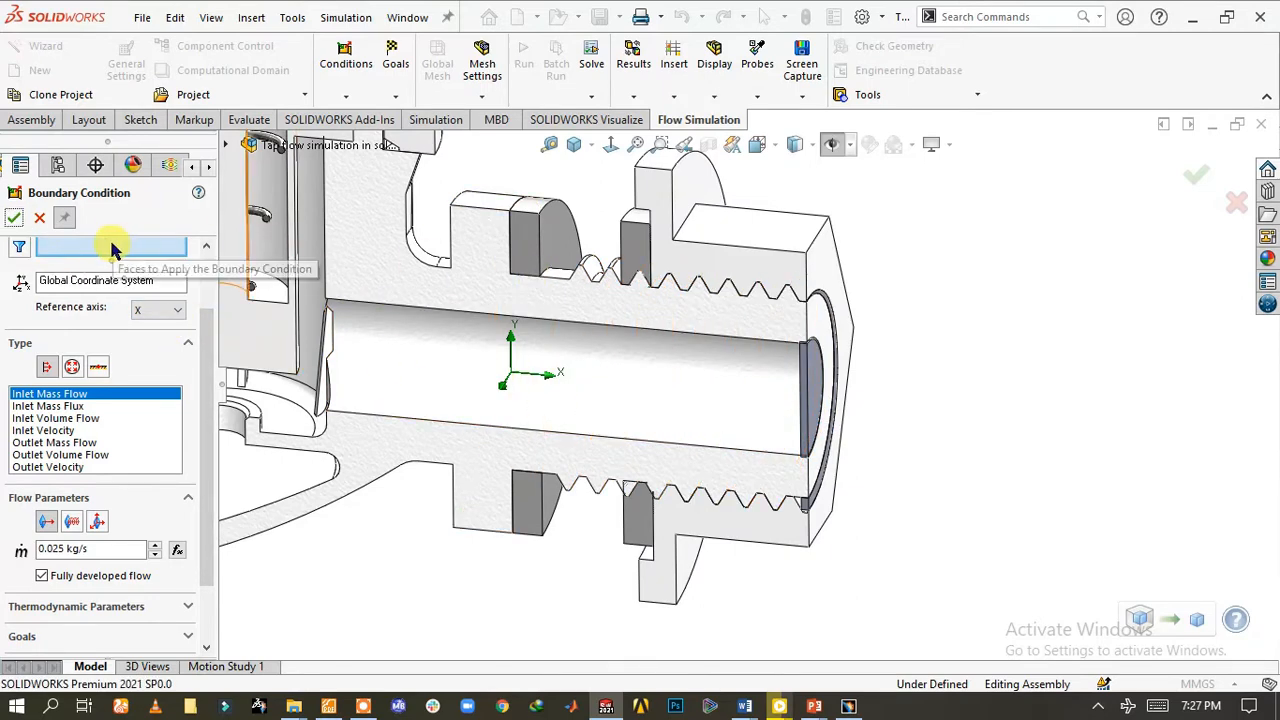
Apply an Environment Pressure boundary condition of 101325 Pa and 293.2 K to the inner face of the spout's outlet lid.
drag(206, 320, 206, 272)
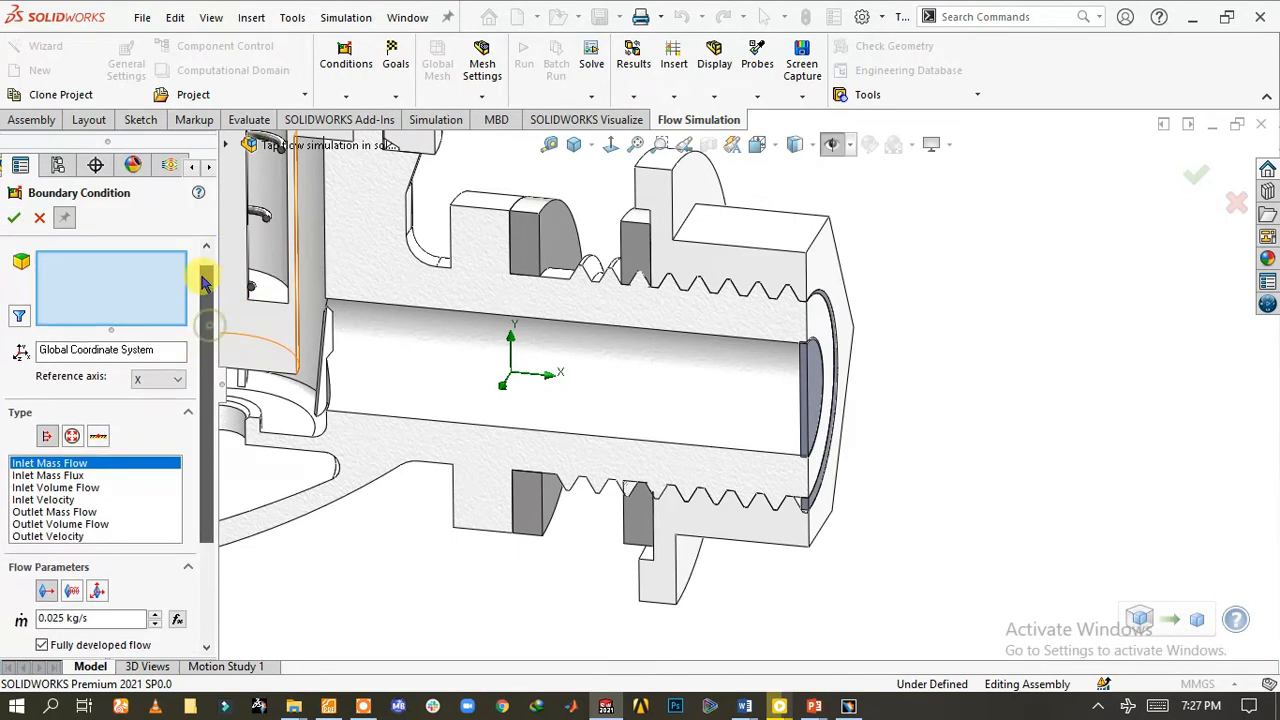
scroll(312, 285, up, 3)
scroll(543, 434, down, 4)
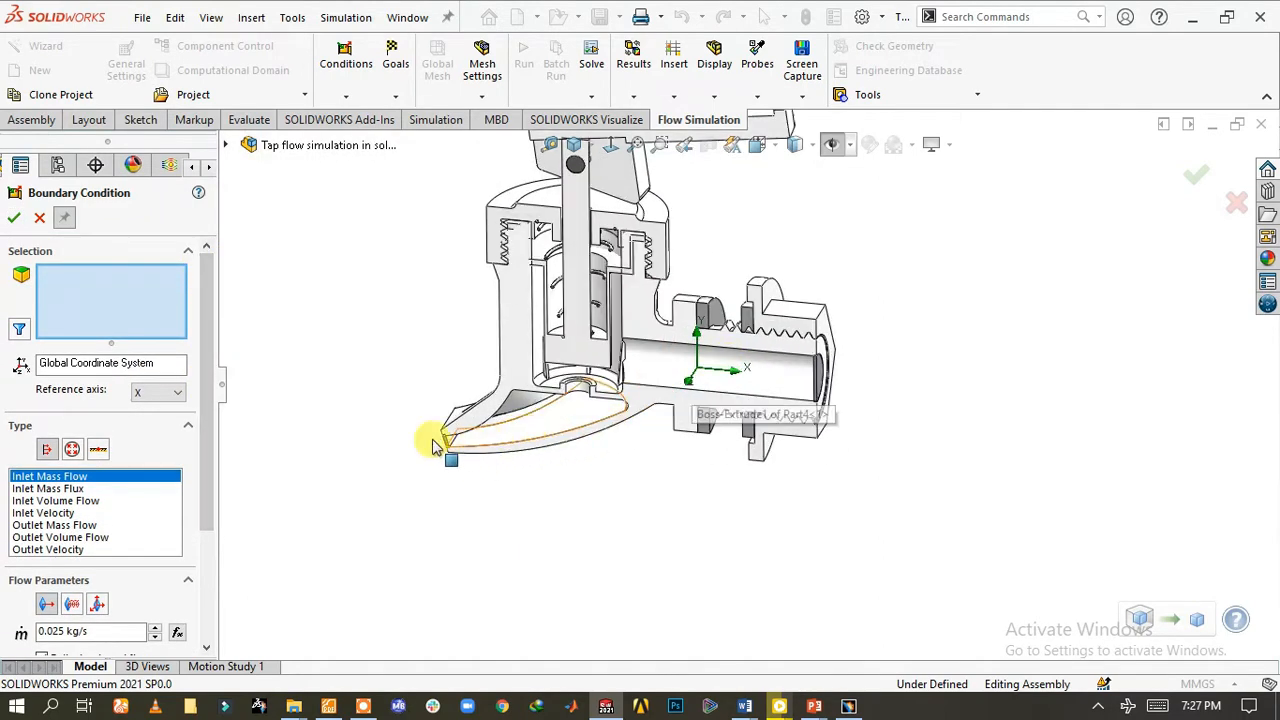
scroll(465, 422, down, 6)
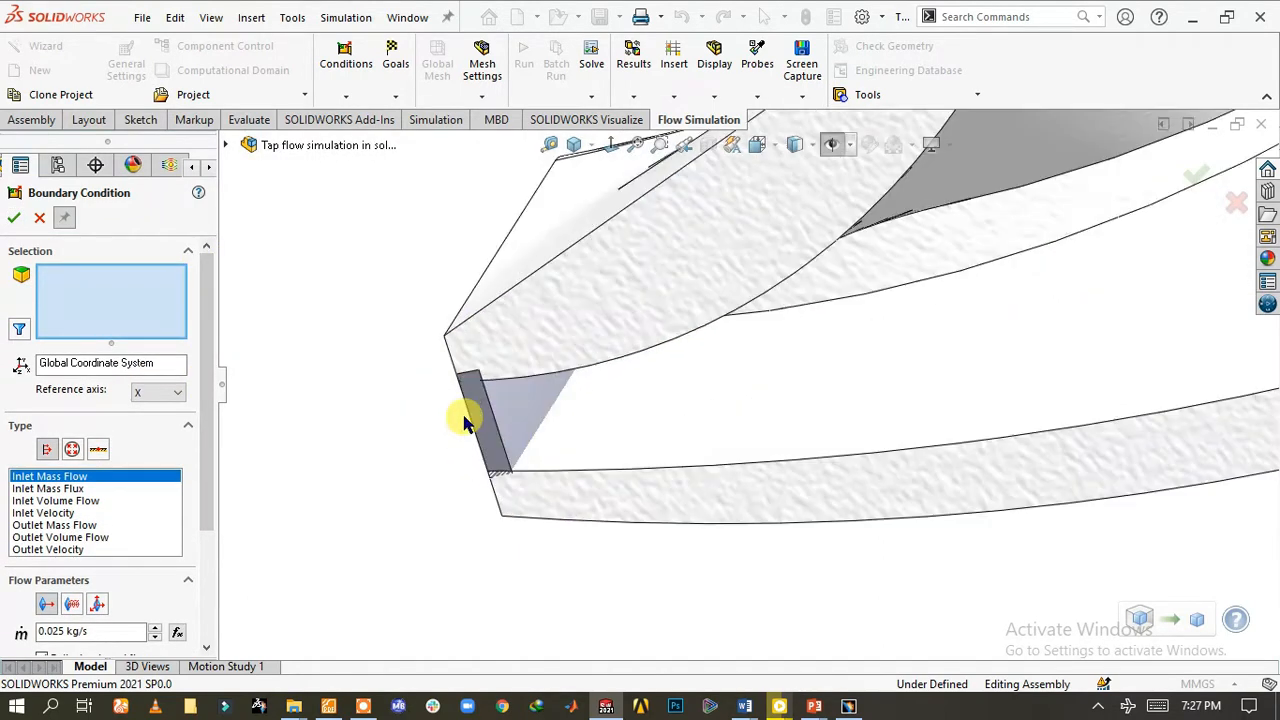
click(535, 419)
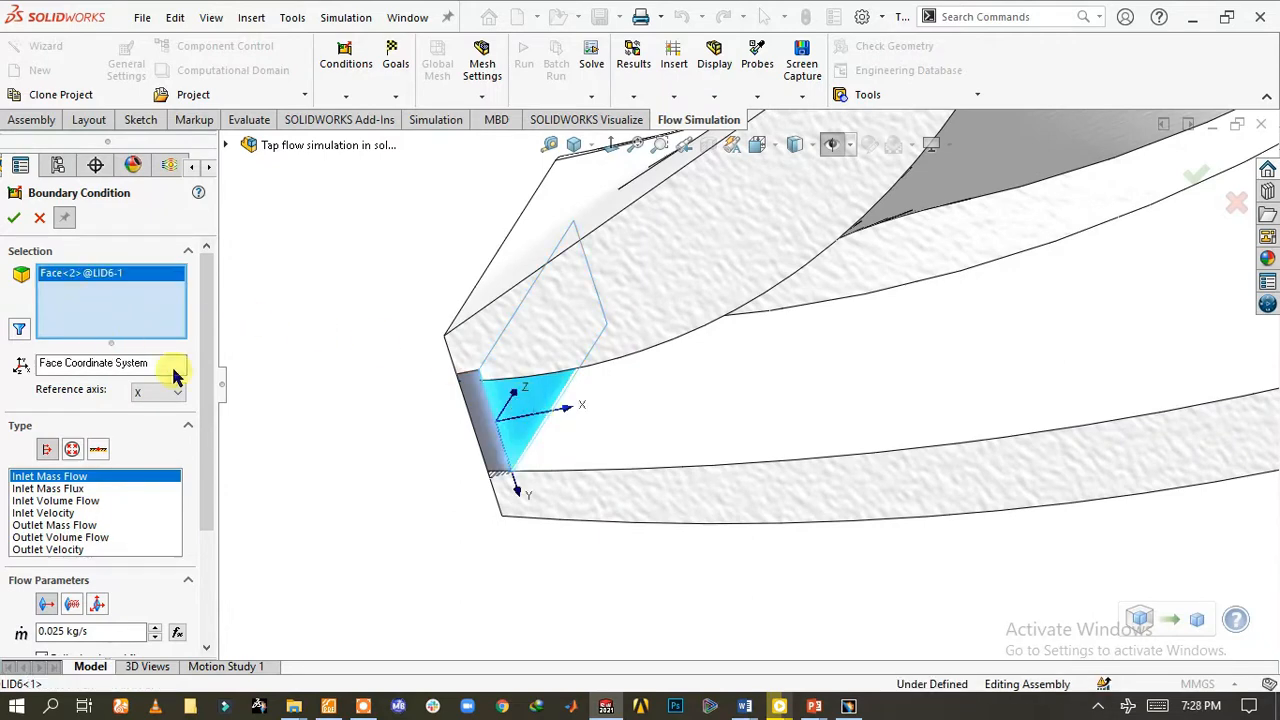
mouse_move(206, 323)
mouse_down()
mouse_move(195, 362)
mouse_move(199, 335)
mouse_up()
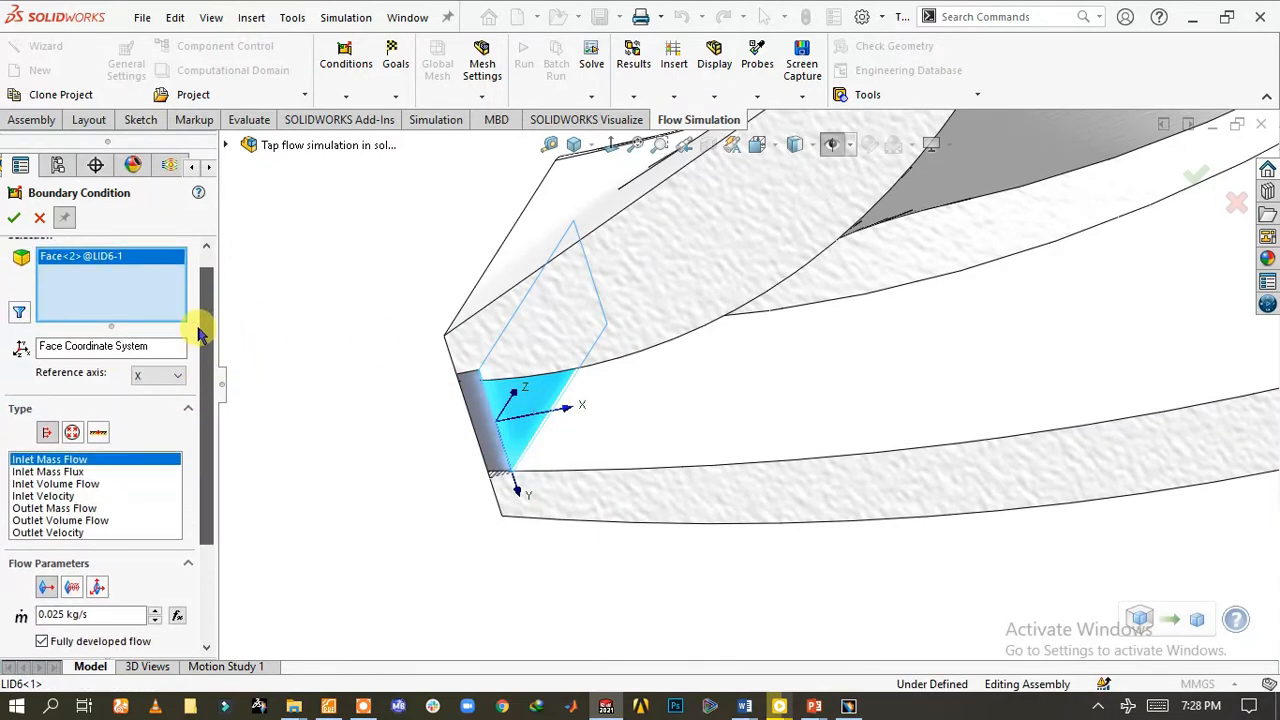
click(74, 432)
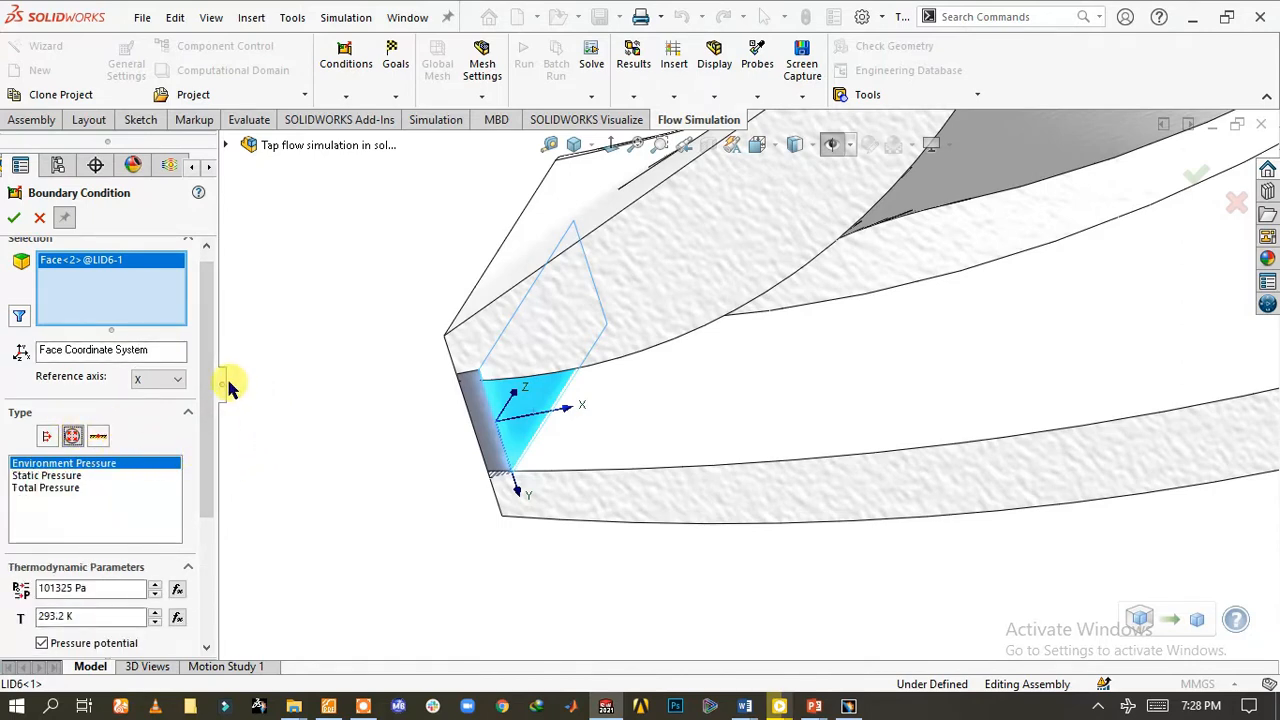
drag(209, 400, 206, 351)
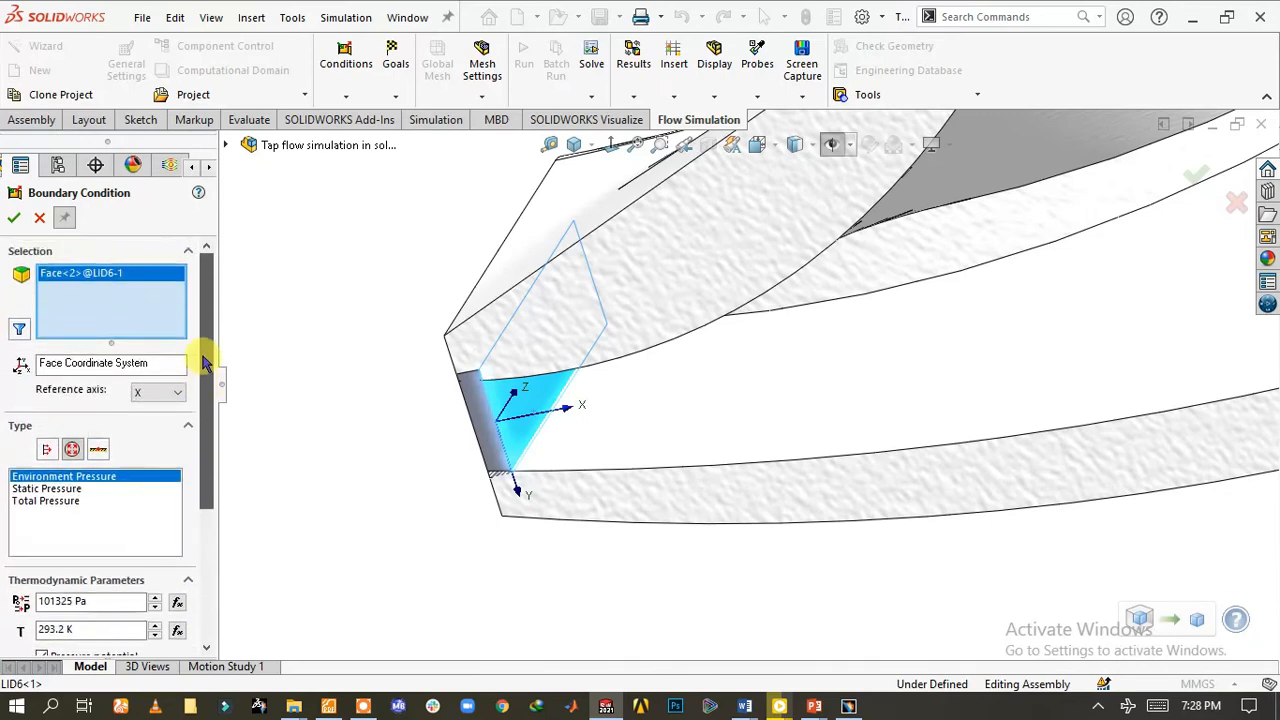
click(14, 222)
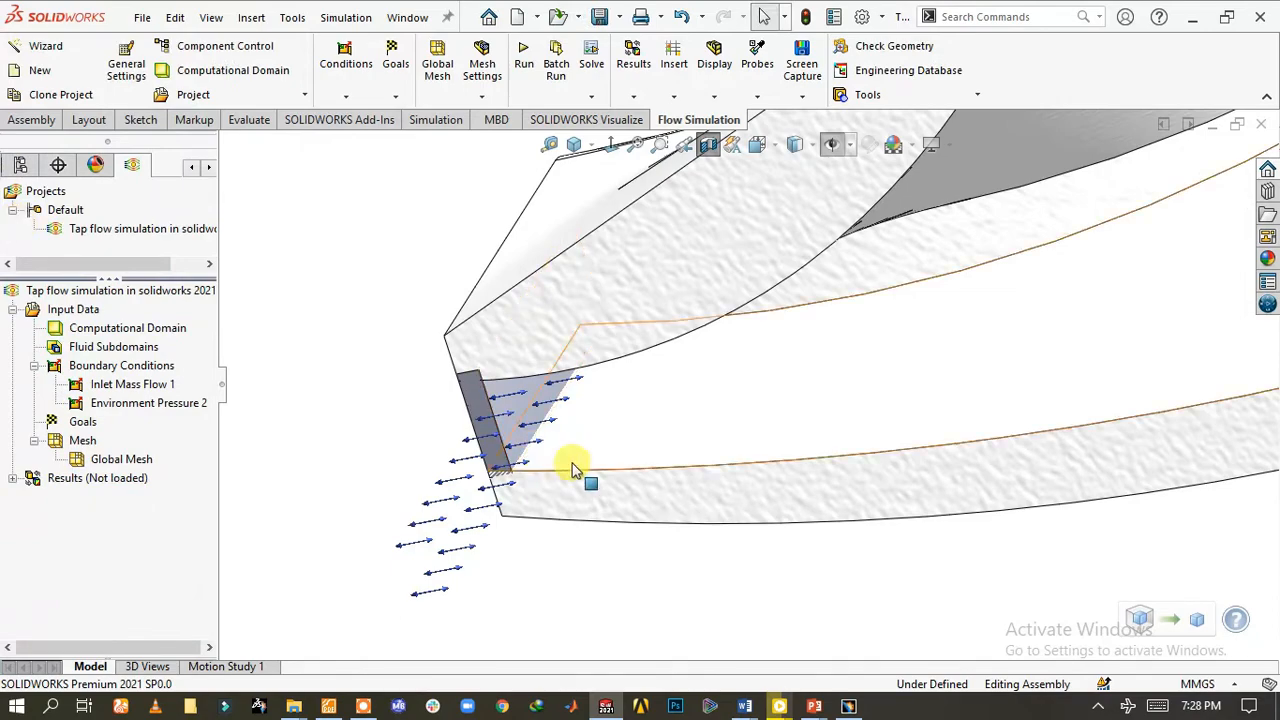
Review the environment pressure condition on the spout's outlet lid in the sectioned tap.
scroll(968, 462, up, 3)
scroll(968, 462, up, 8)
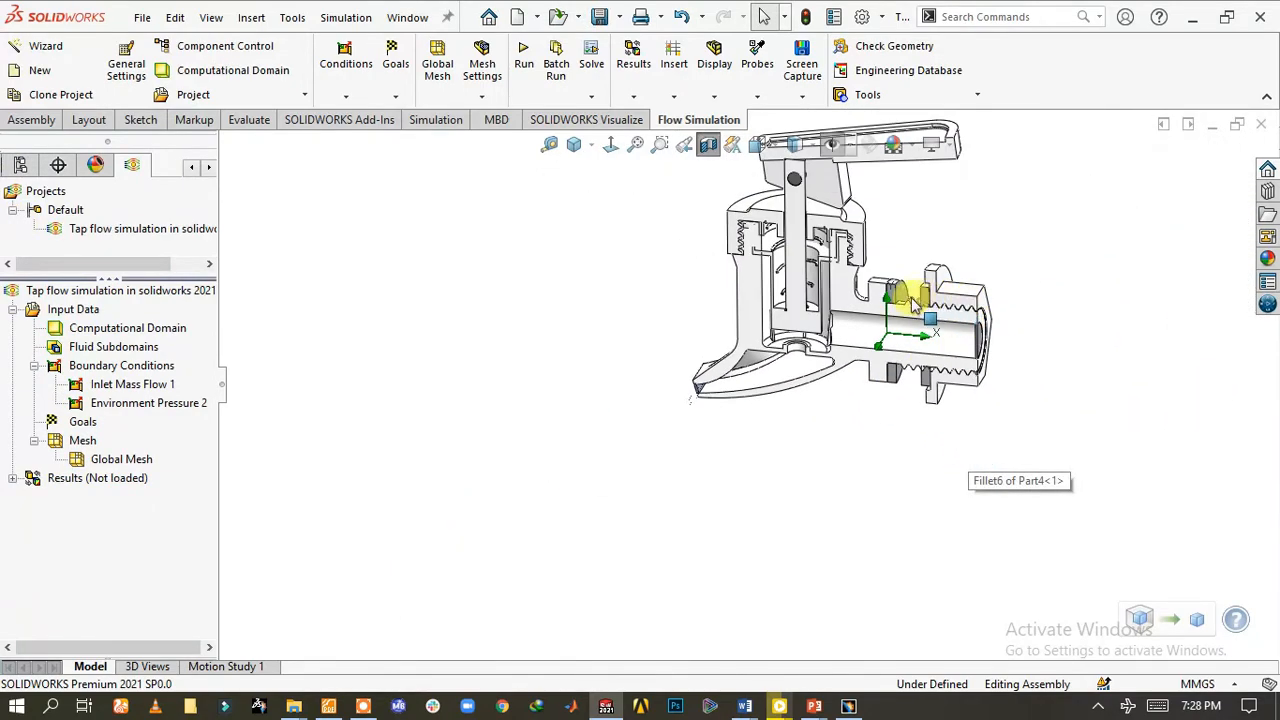
click(748, 396)
middle_drag(748, 396, 787, 358)
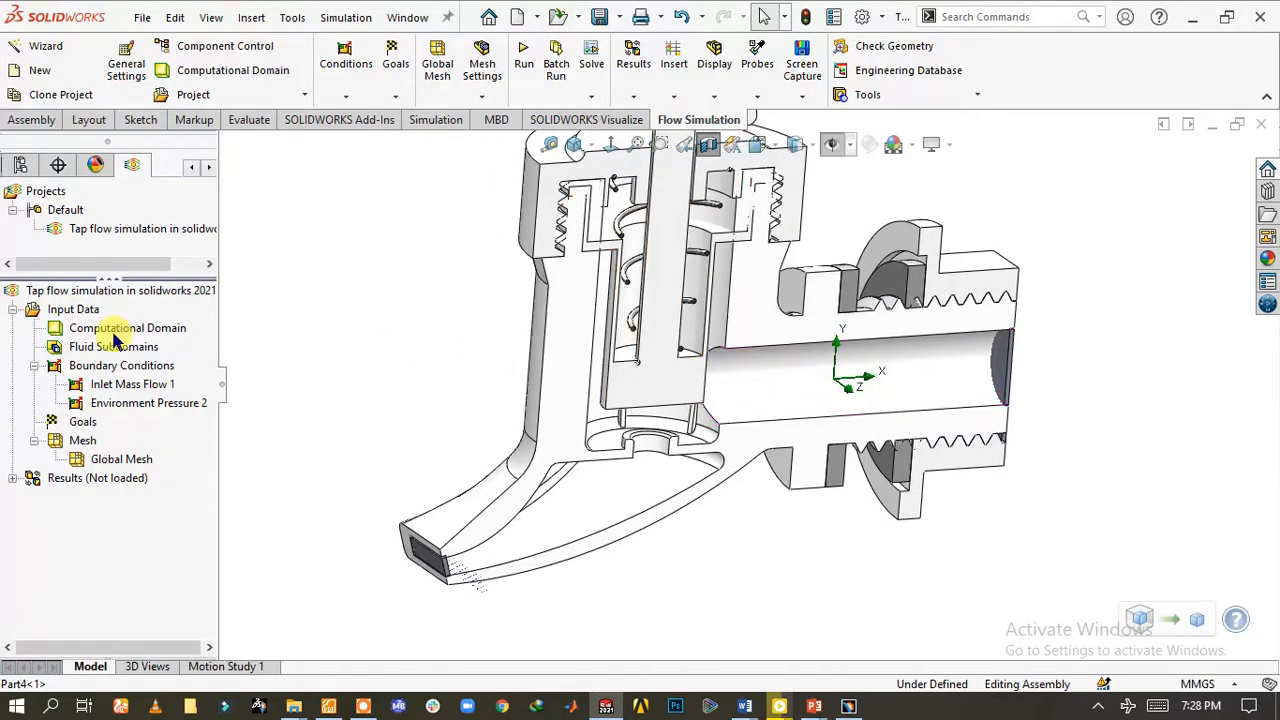
click(155, 404)
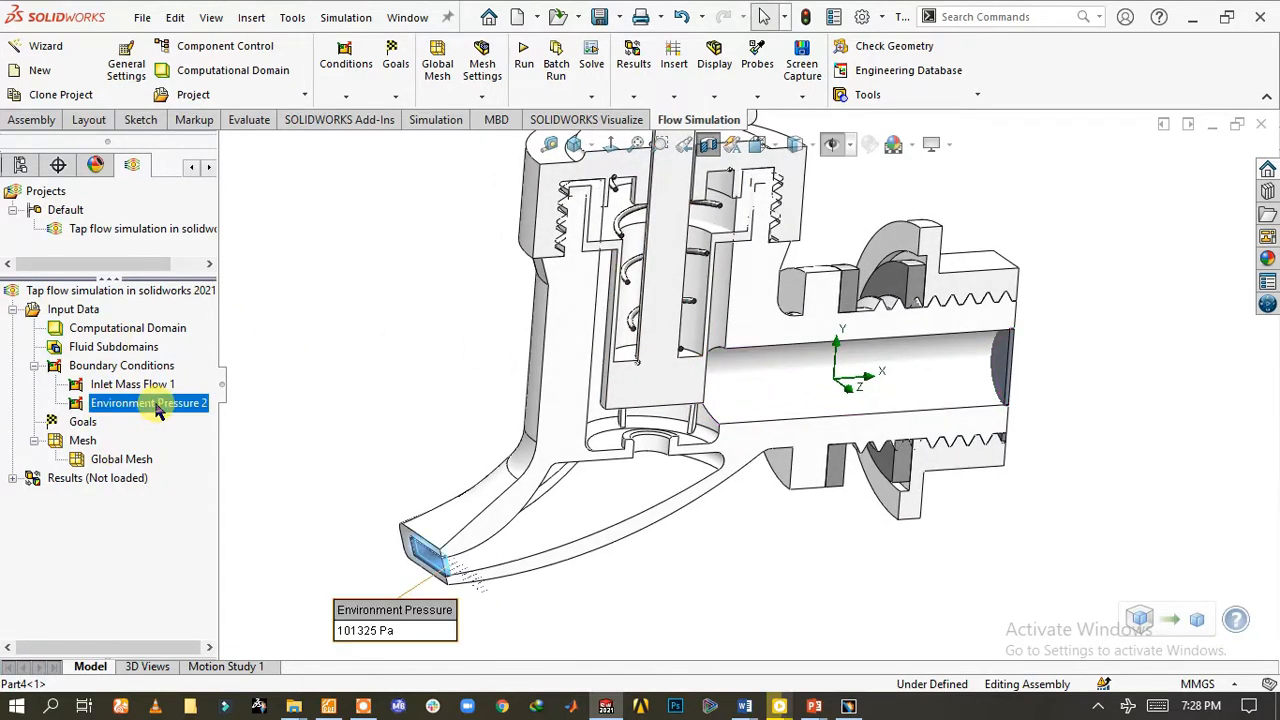
Insert global goals for minimum Total Pressure and minimum Velocity.
click(70, 432)
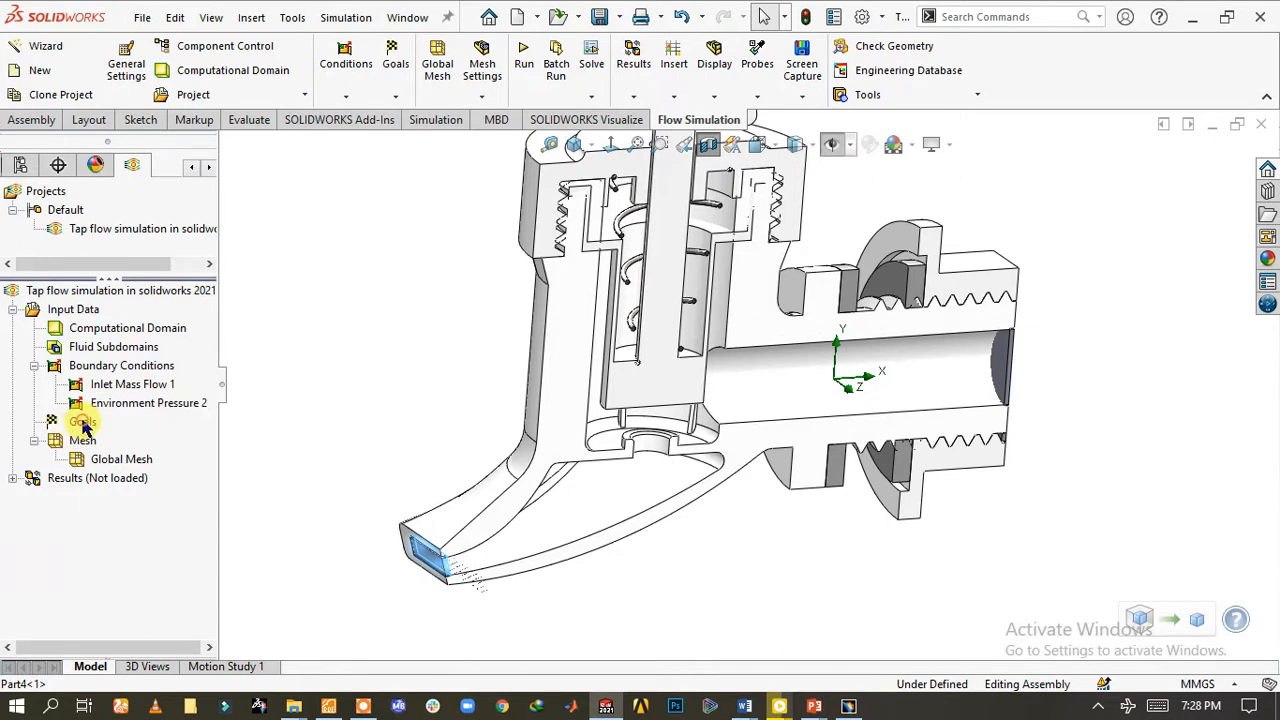
right_click(84, 423)
click(150, 435)
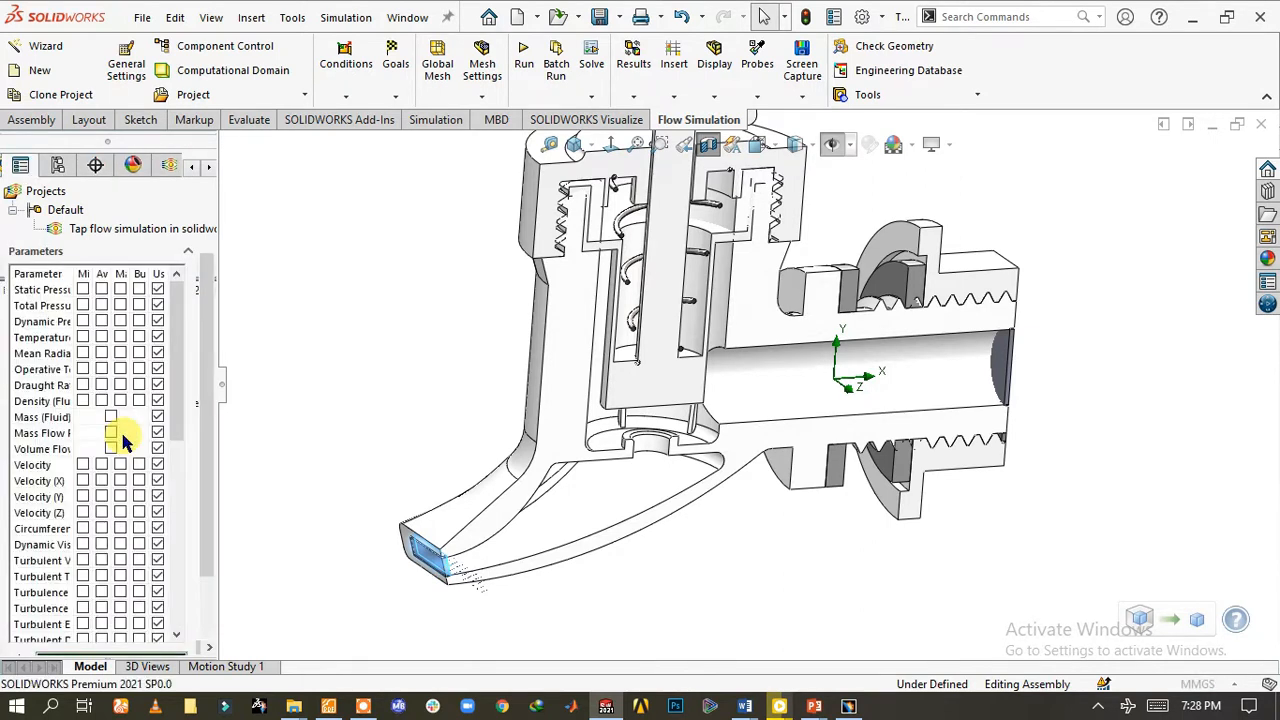
drag(183, 408, 171, 380)
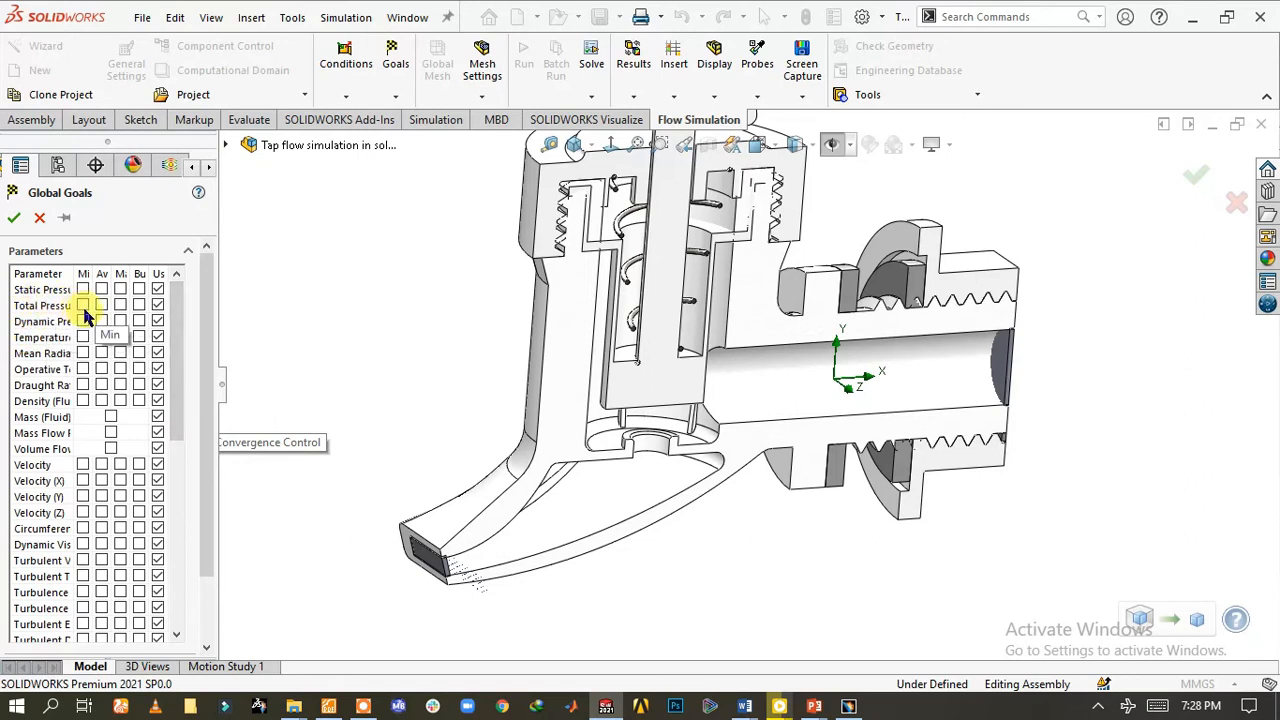
click(82, 465)
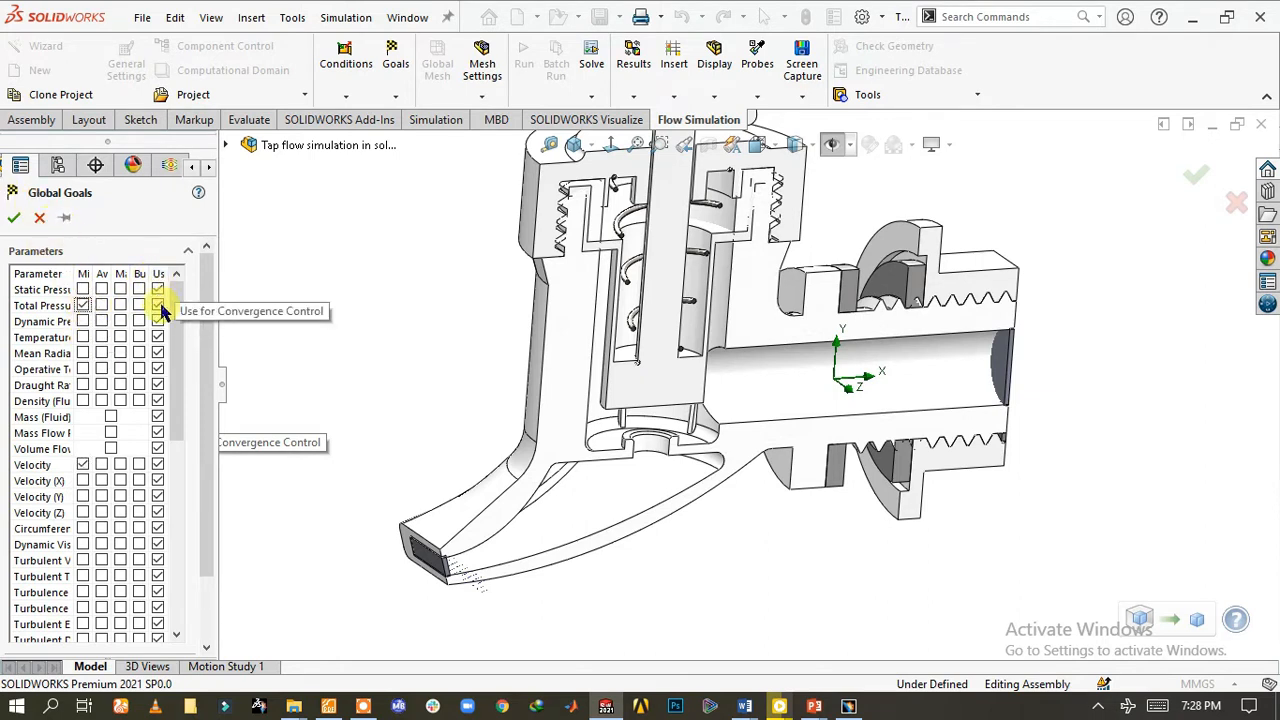
click(12, 219)
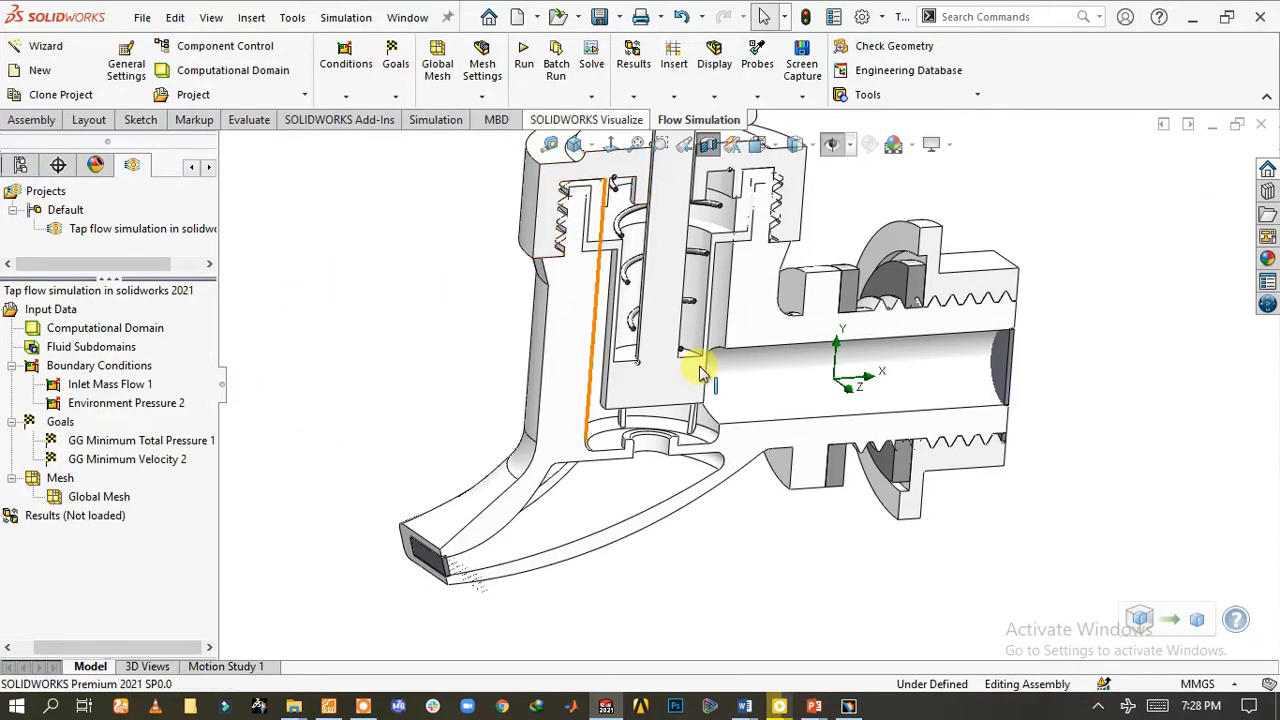
Edit the tap's section view to section components transparently, using the Exclude selected option with no components picked.
scroll(962, 256, up, 2)
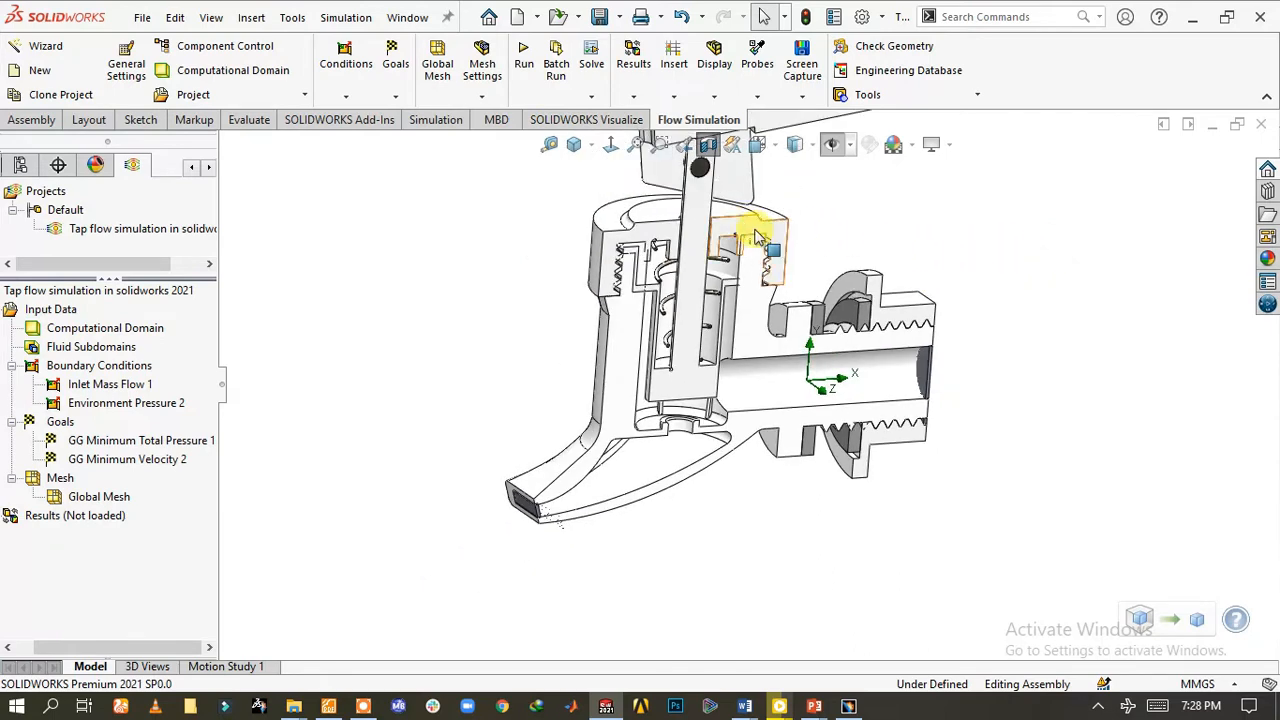
middle_drag(757, 236, 763, 200)
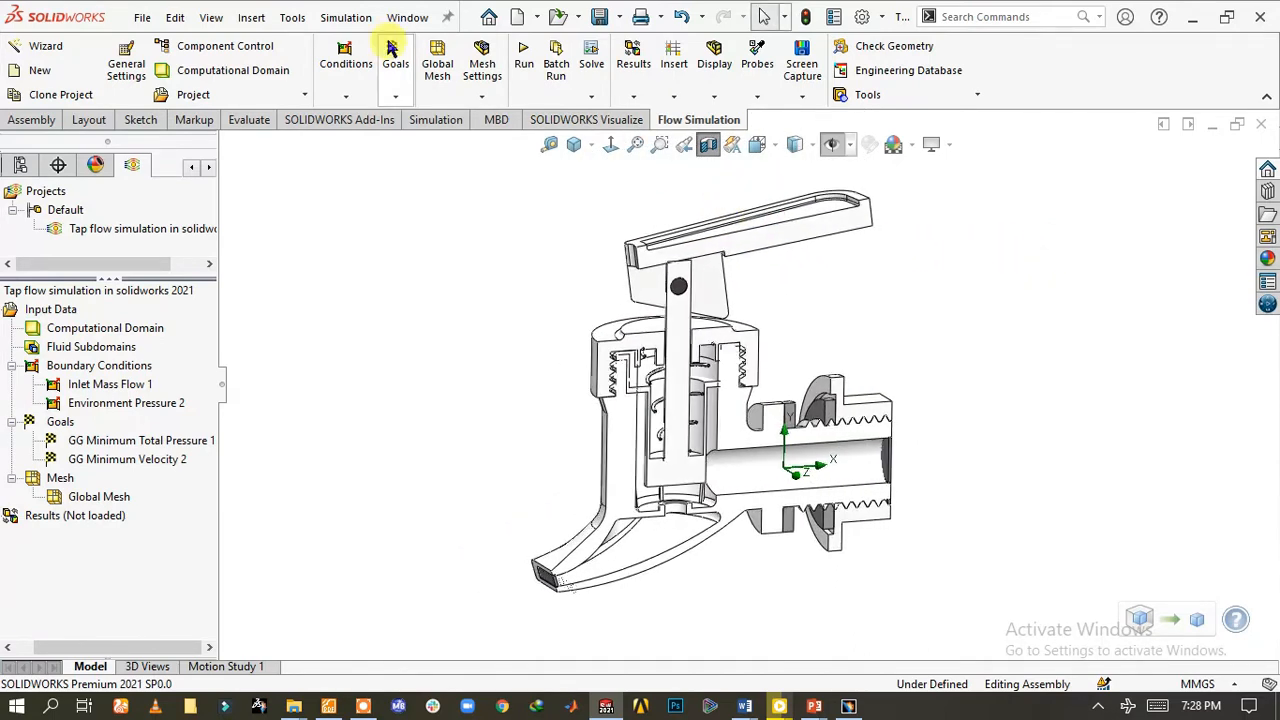
click(708, 145)
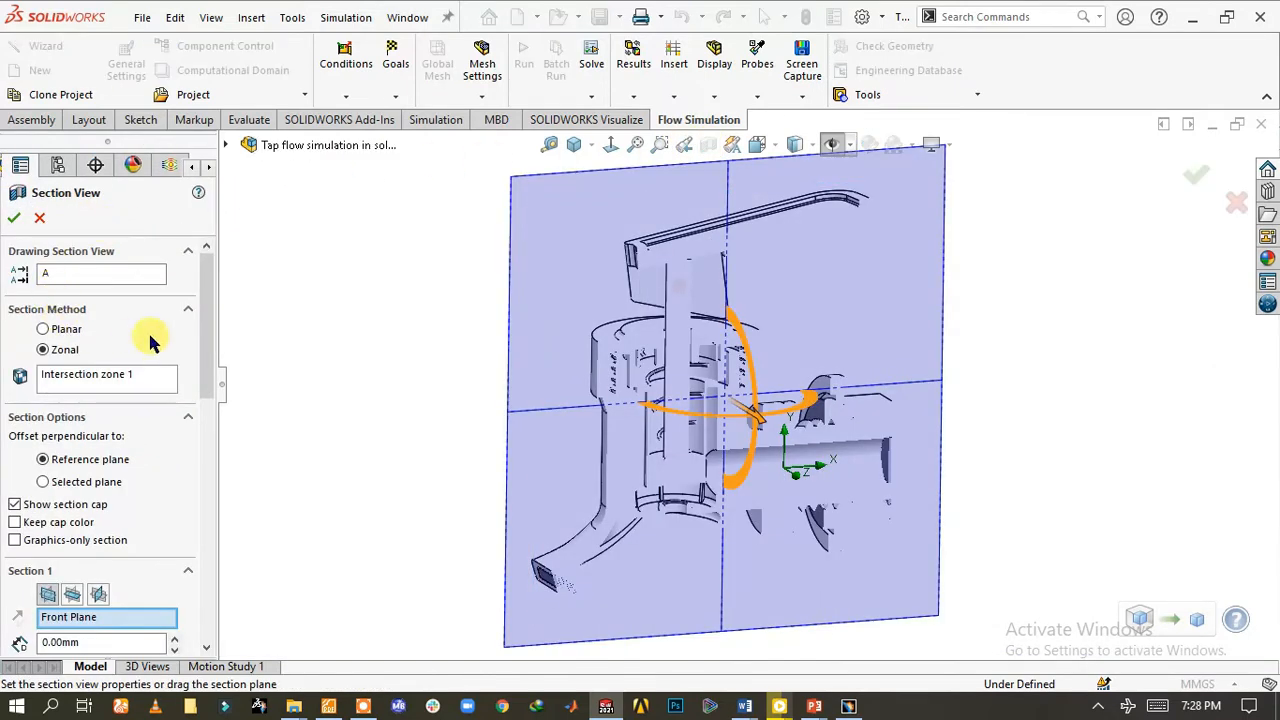
drag(206, 323, 198, 618)
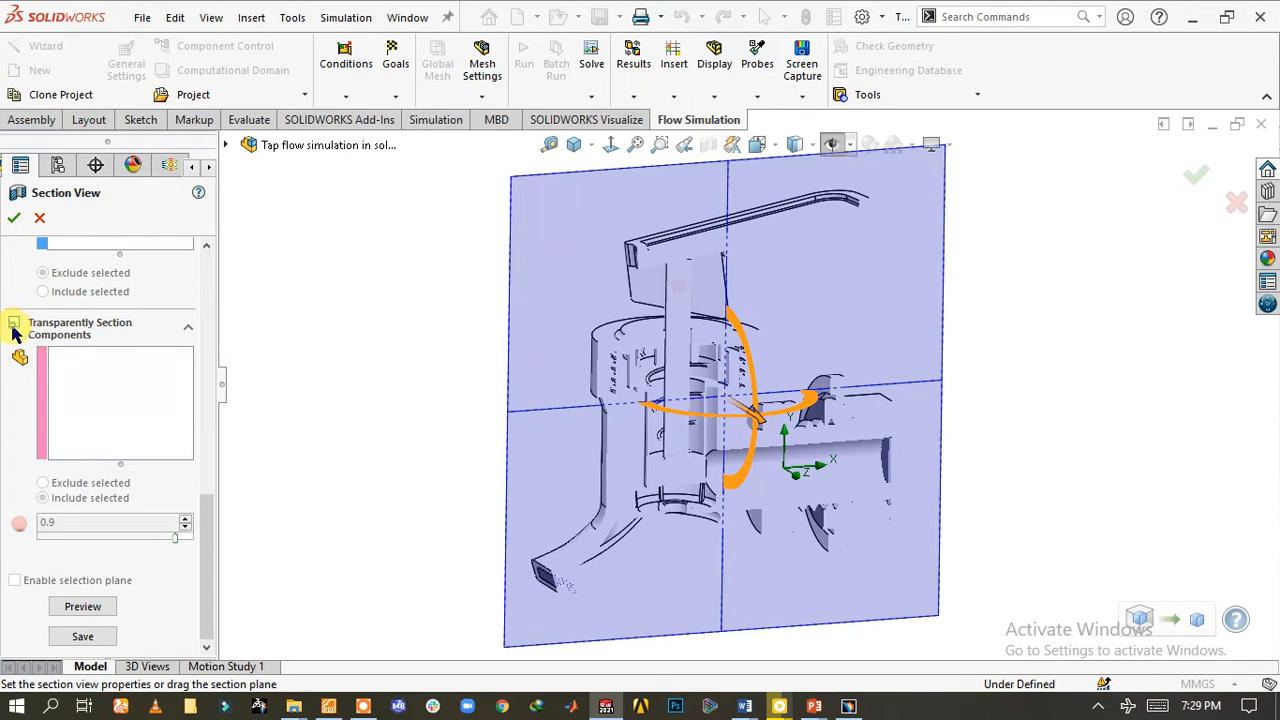
click(14, 324)
click(44, 483)
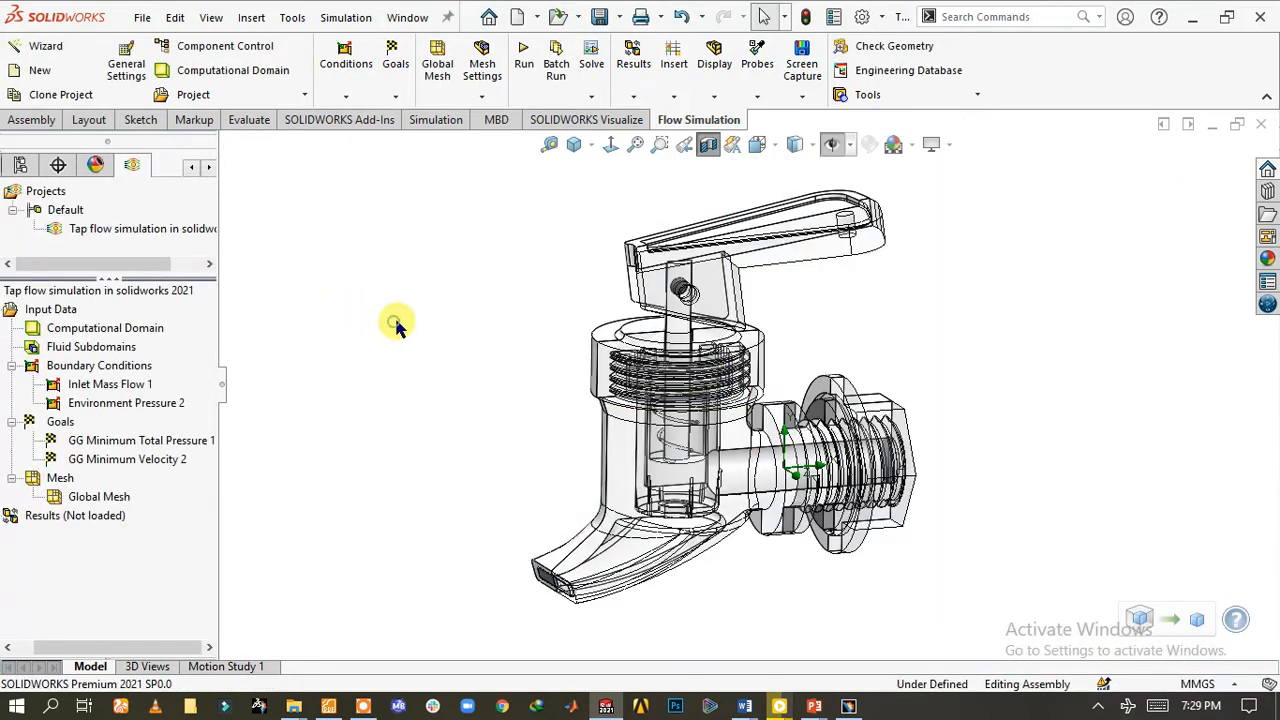
Run a new flow calculation on this computer with all cores and result loading enabled, and bring up the solver window.
scroll(948, 495, down, 1)
scroll(692, 450, down, 1)
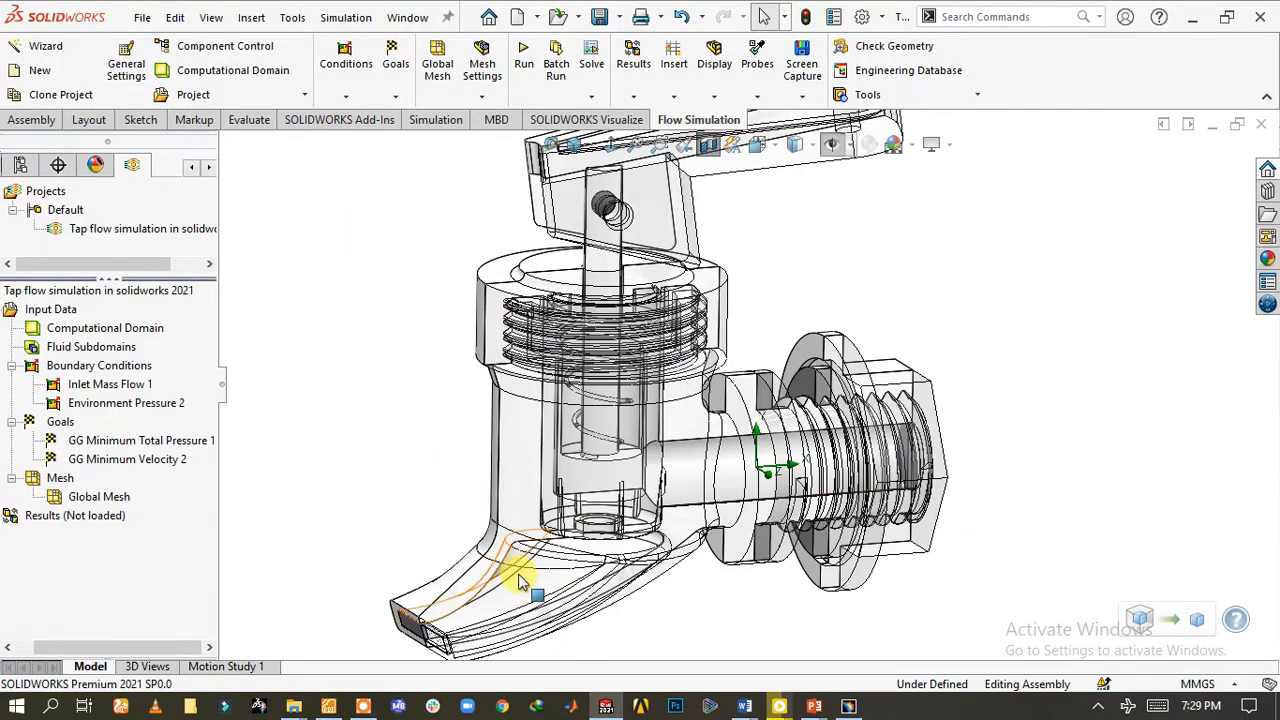
scroll(515, 590, down, 1)
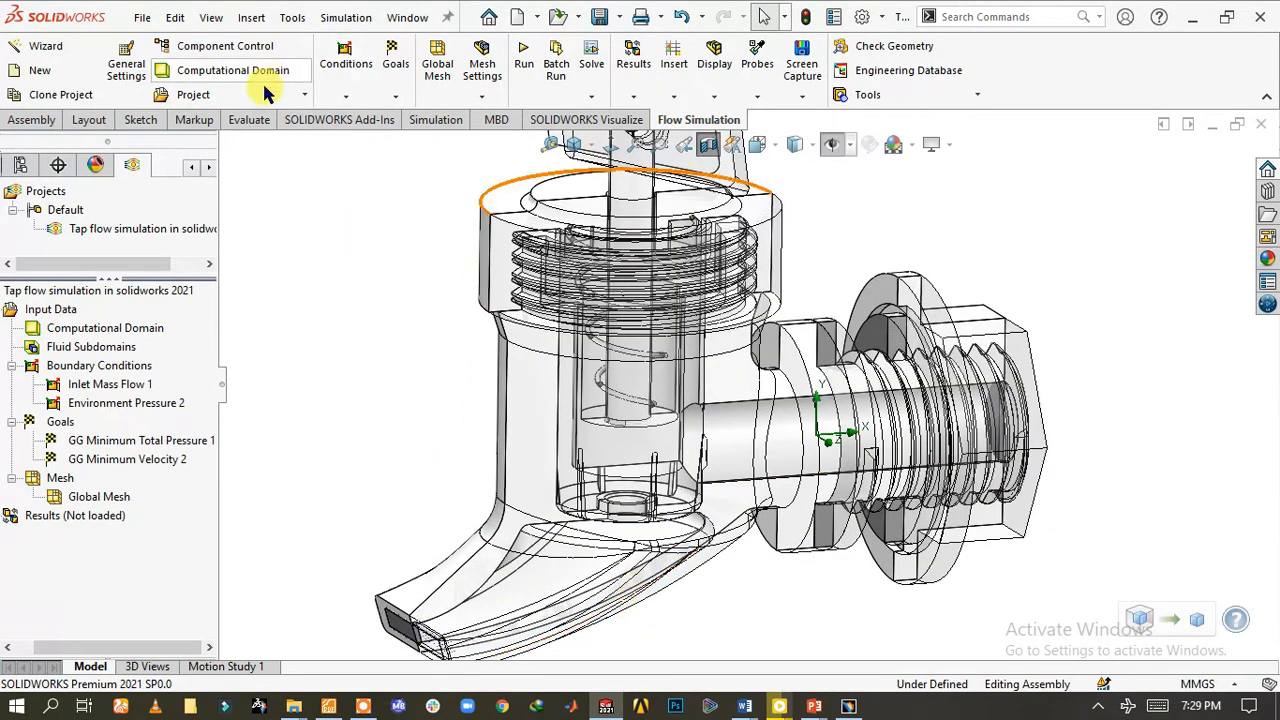
click(525, 62)
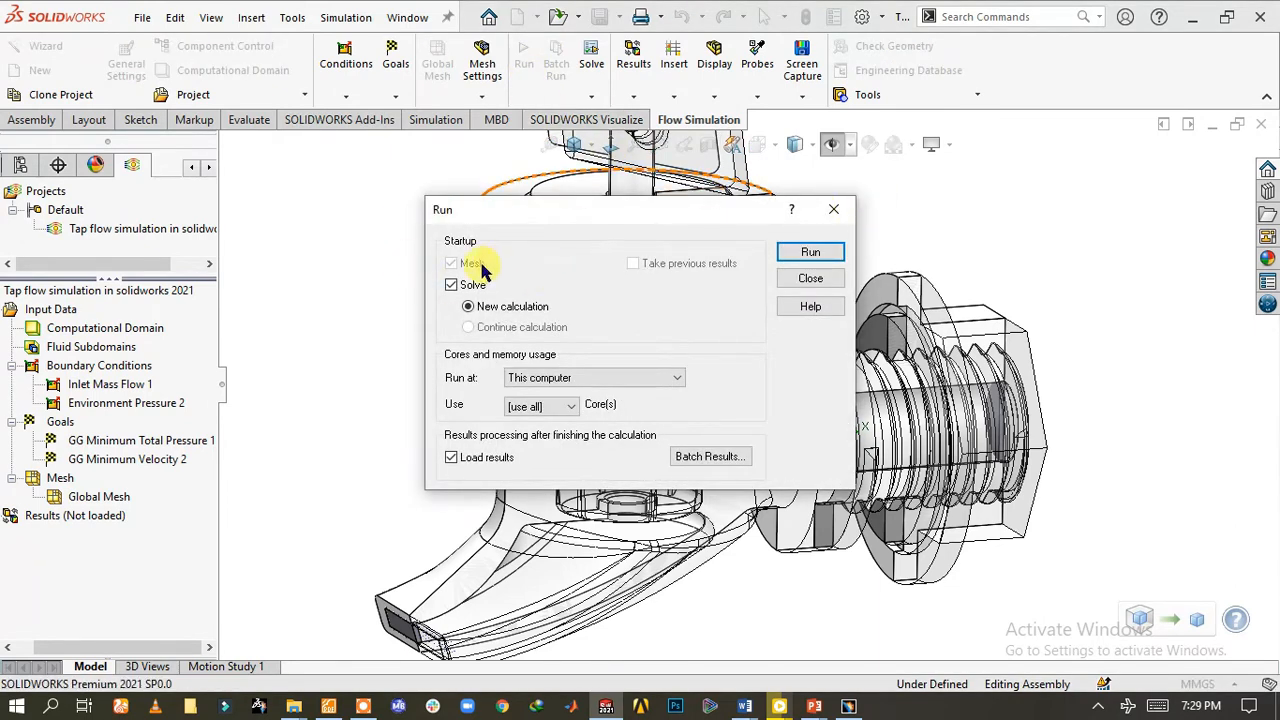
click(822, 248)
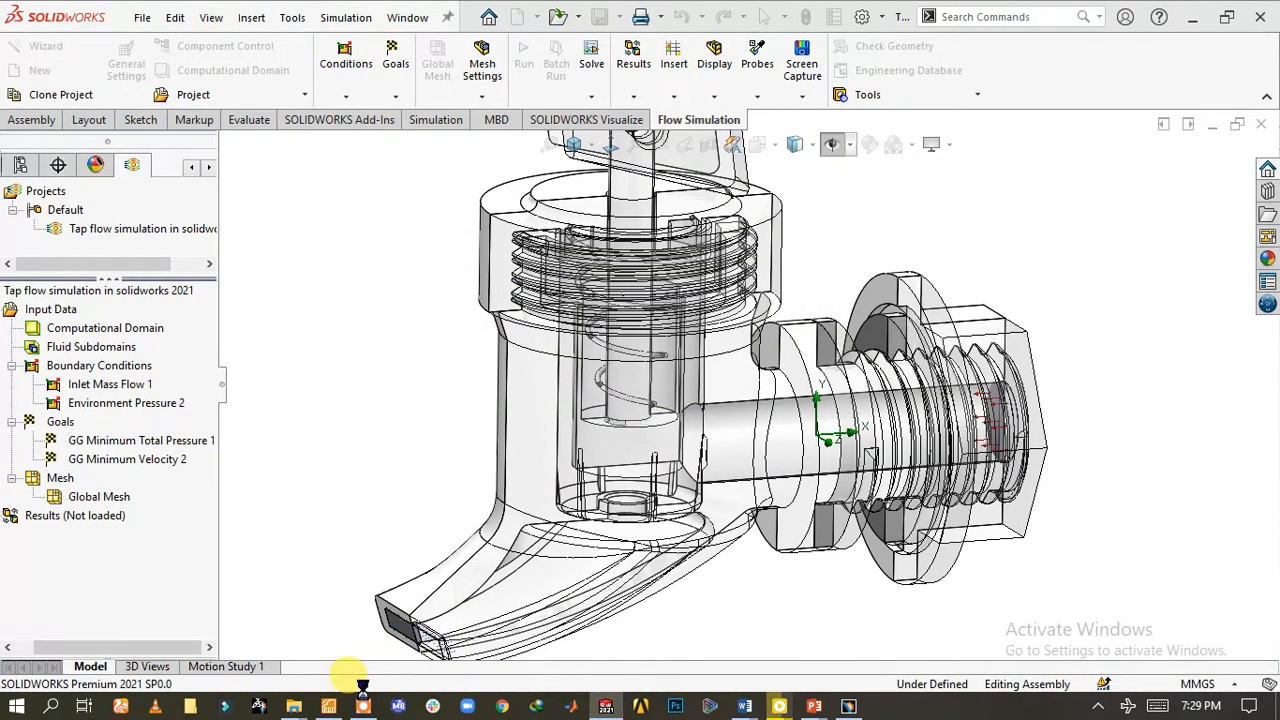
mouse_move(366, 708)
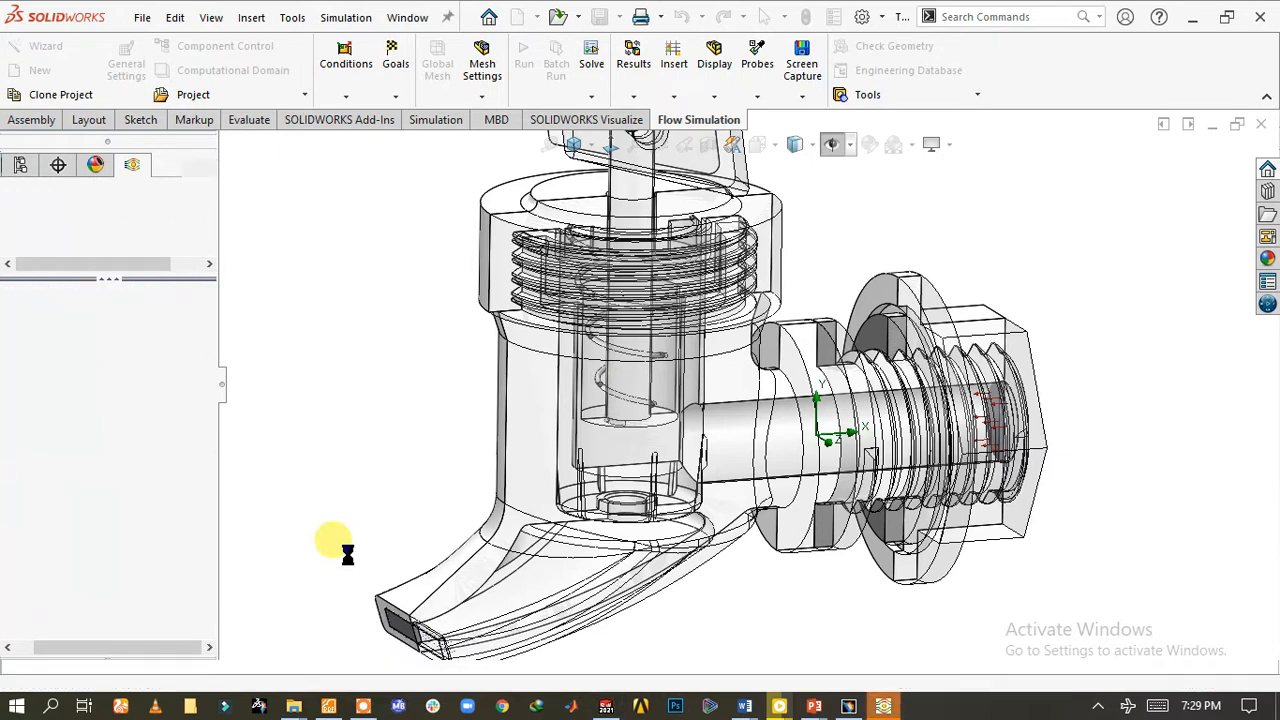
click(885, 706)
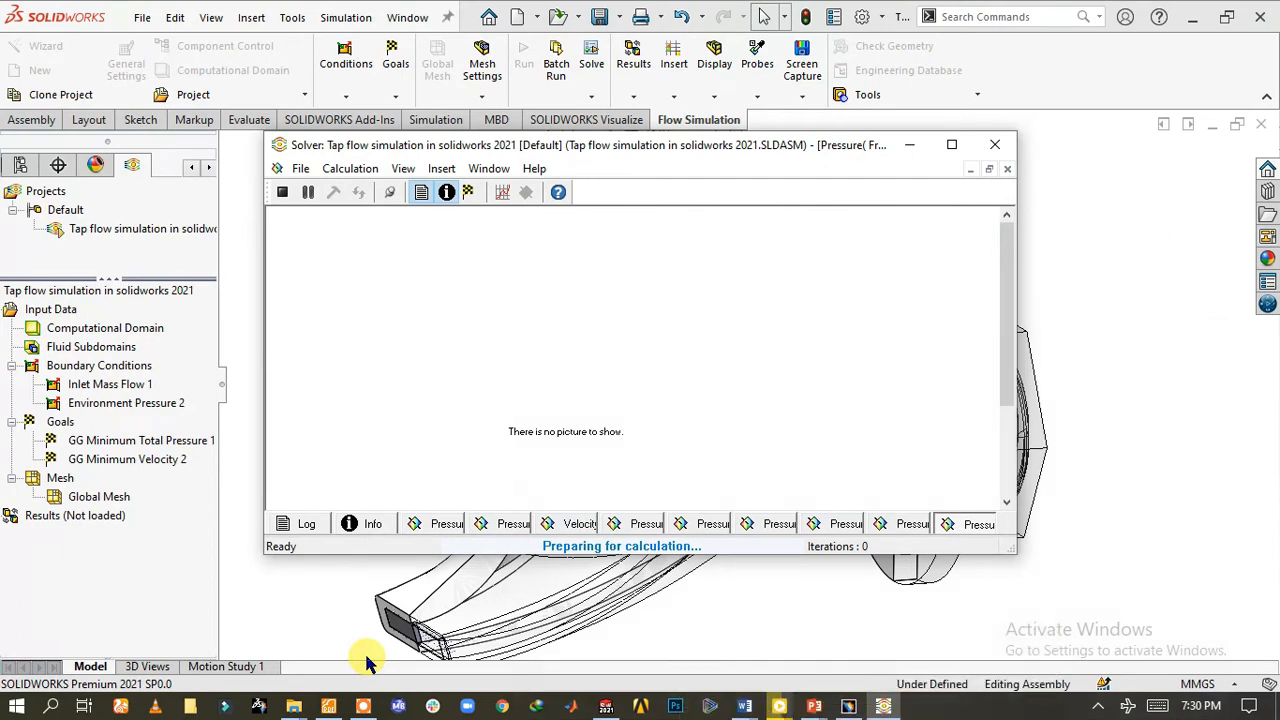
Examine the pressure preview of the tap's interior in the solver until the calculation finishes, and close the solver.
click(1011, 462)
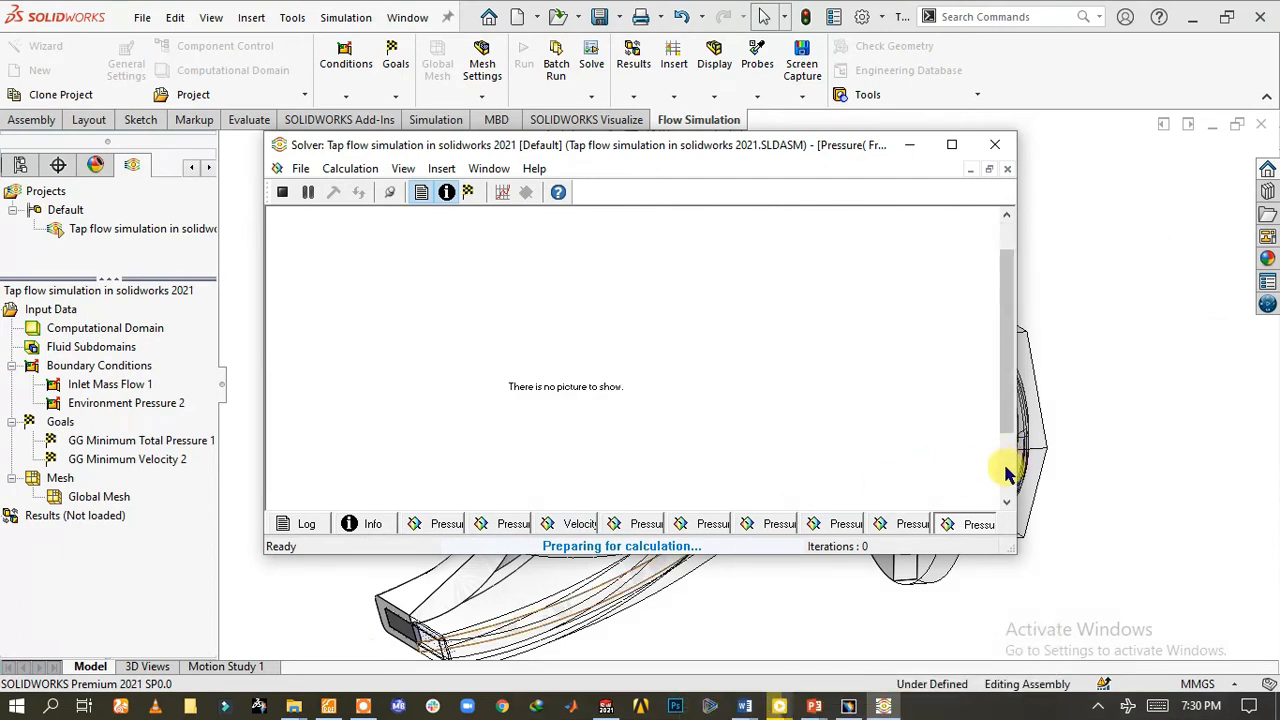
double_click(1006, 474)
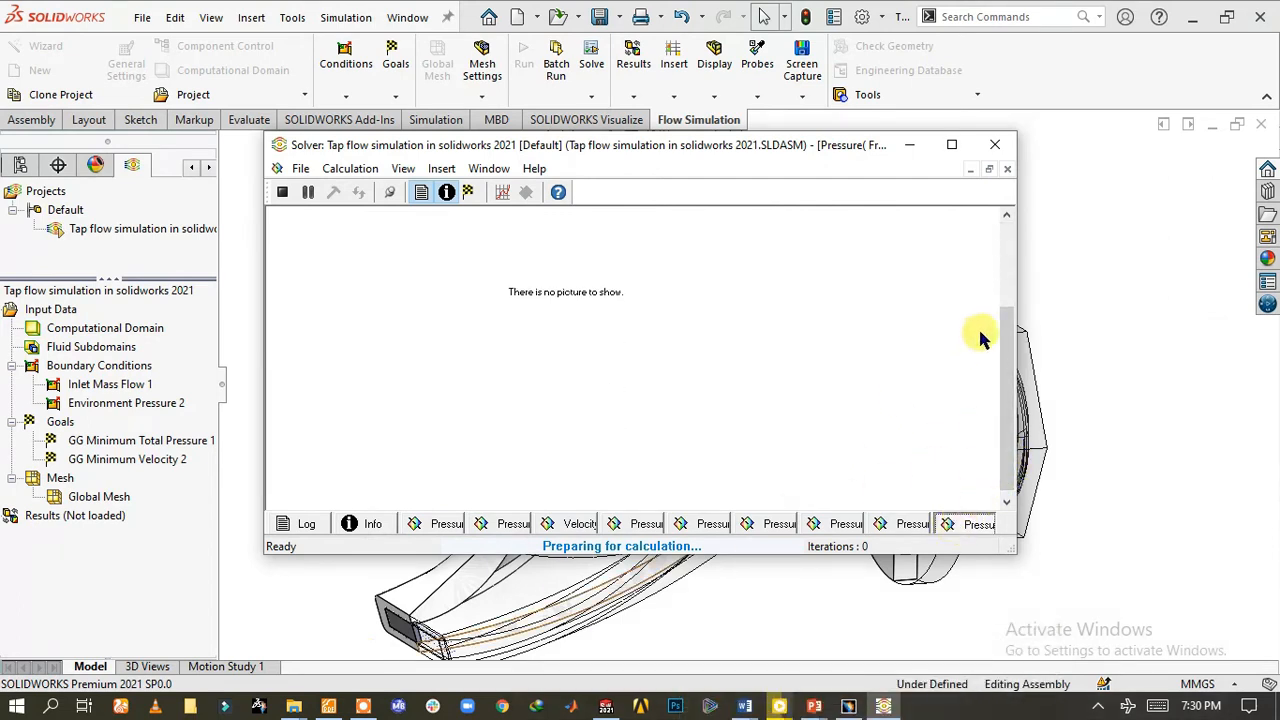
click(1006, 248)
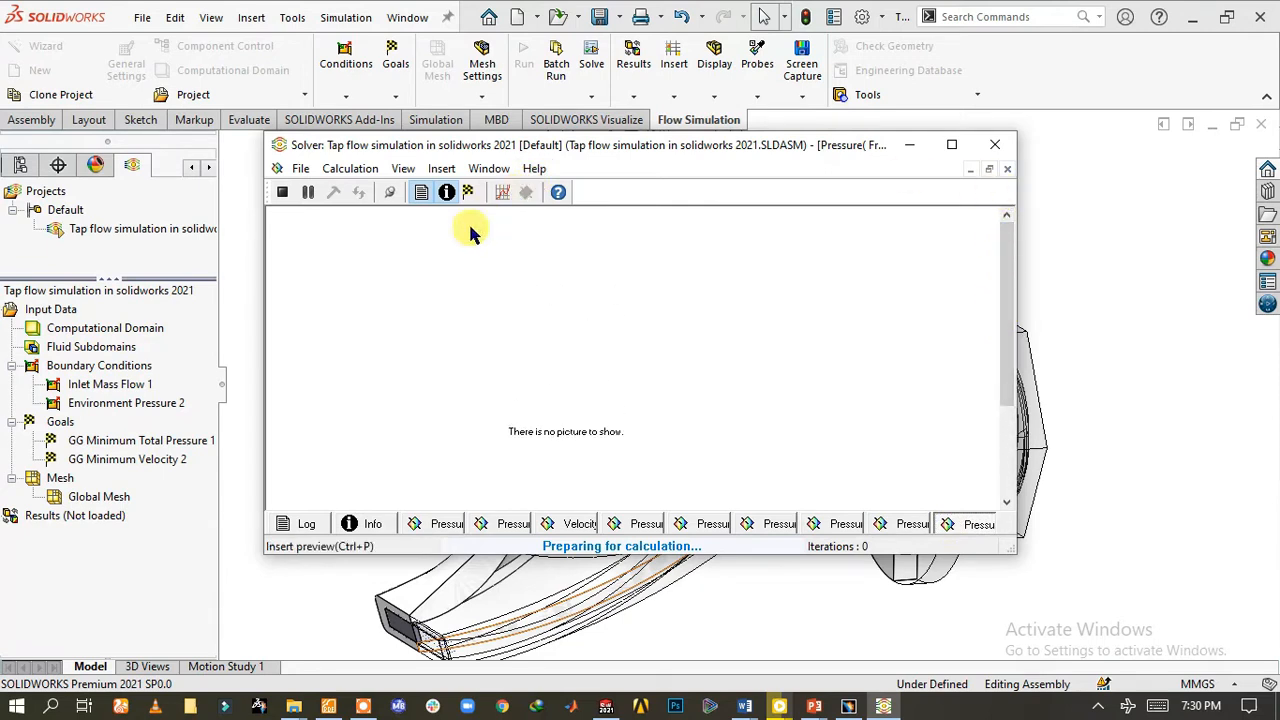
scroll(646, 354, down, 3)
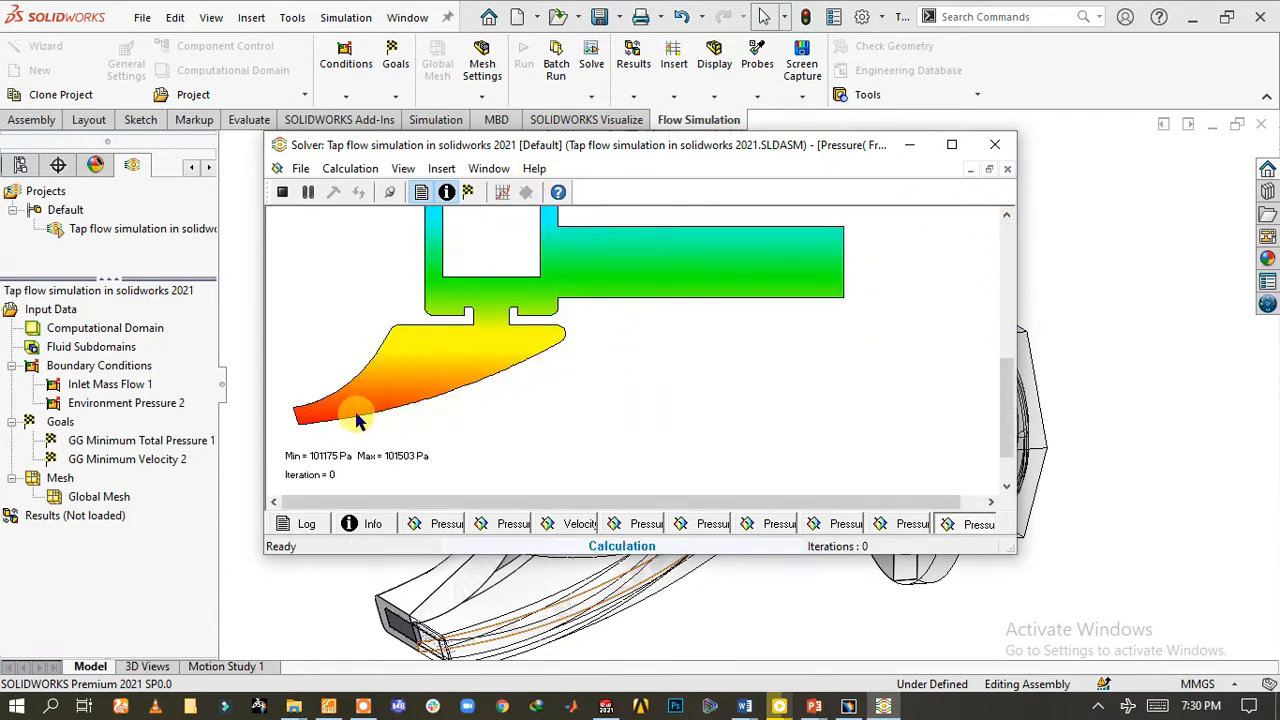
right_click(436, 446)
click(605, 365)
scroll(550, 361, up, 3)
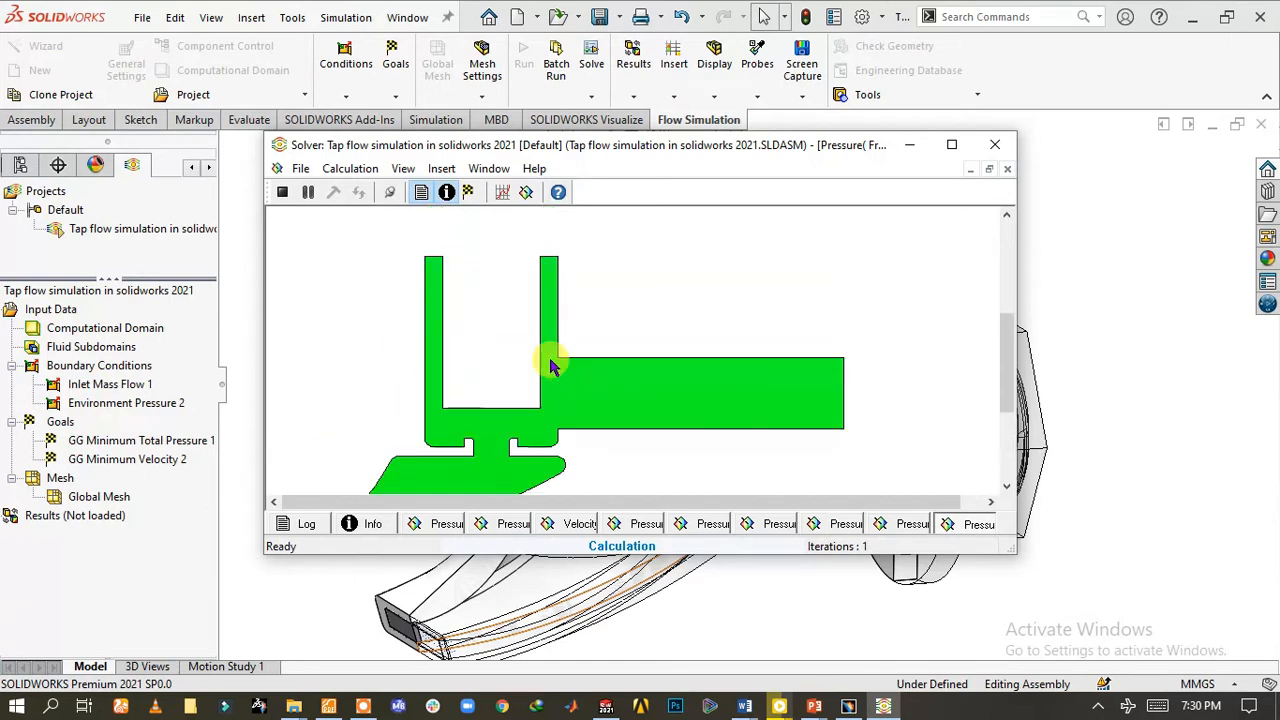
scroll(550, 365, down, 3)
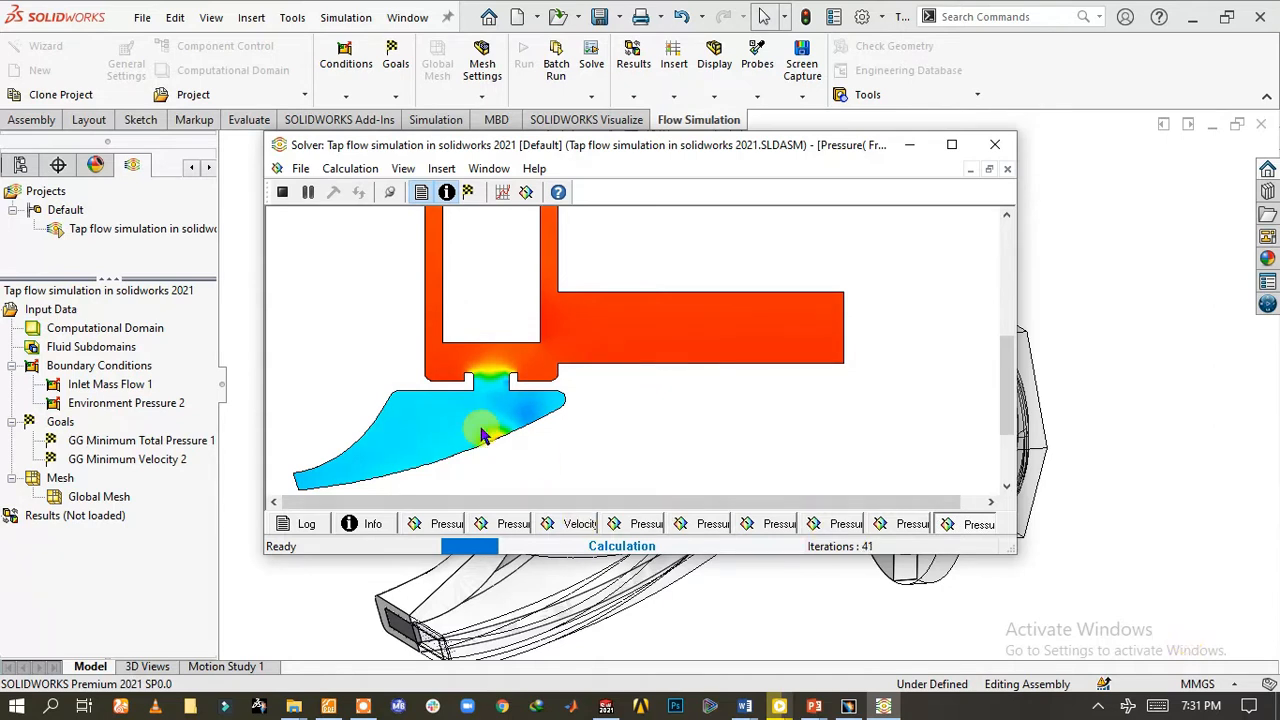
scroll(486, 414, down, 3)
scroll(666, 391, up, 6)
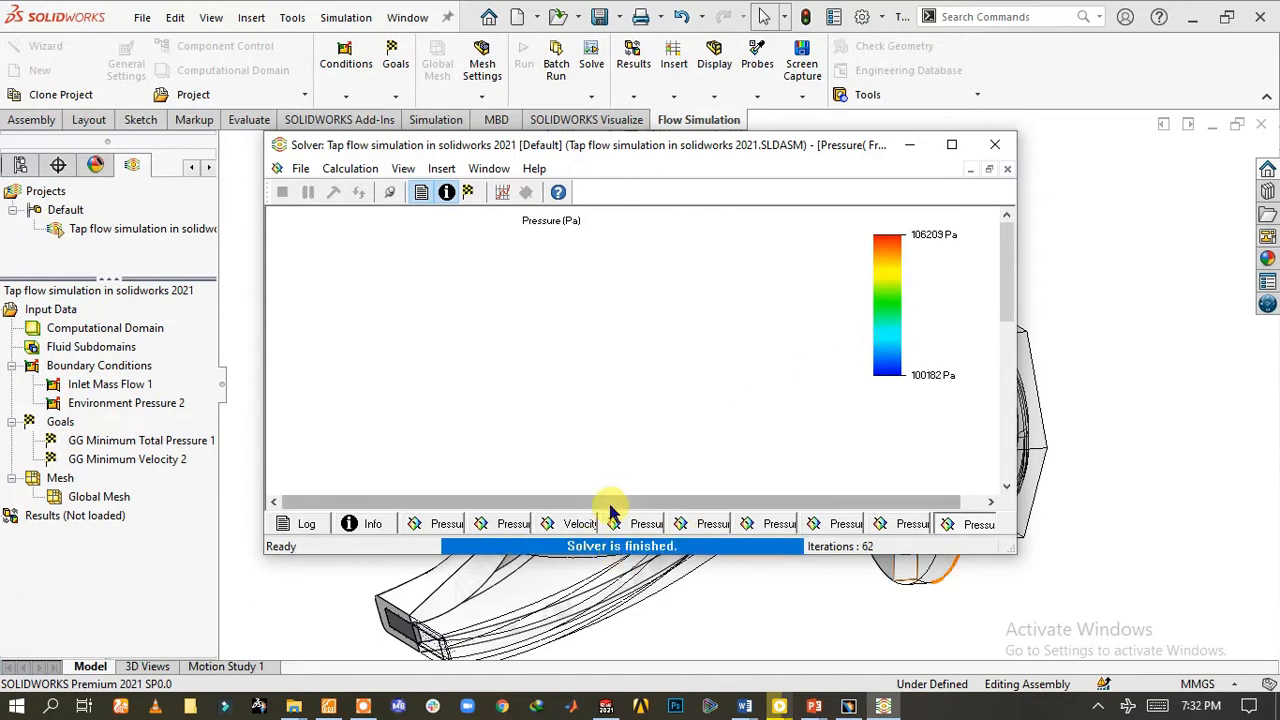
scroll(716, 496, down, 2)
scroll(700, 470, down, 8)
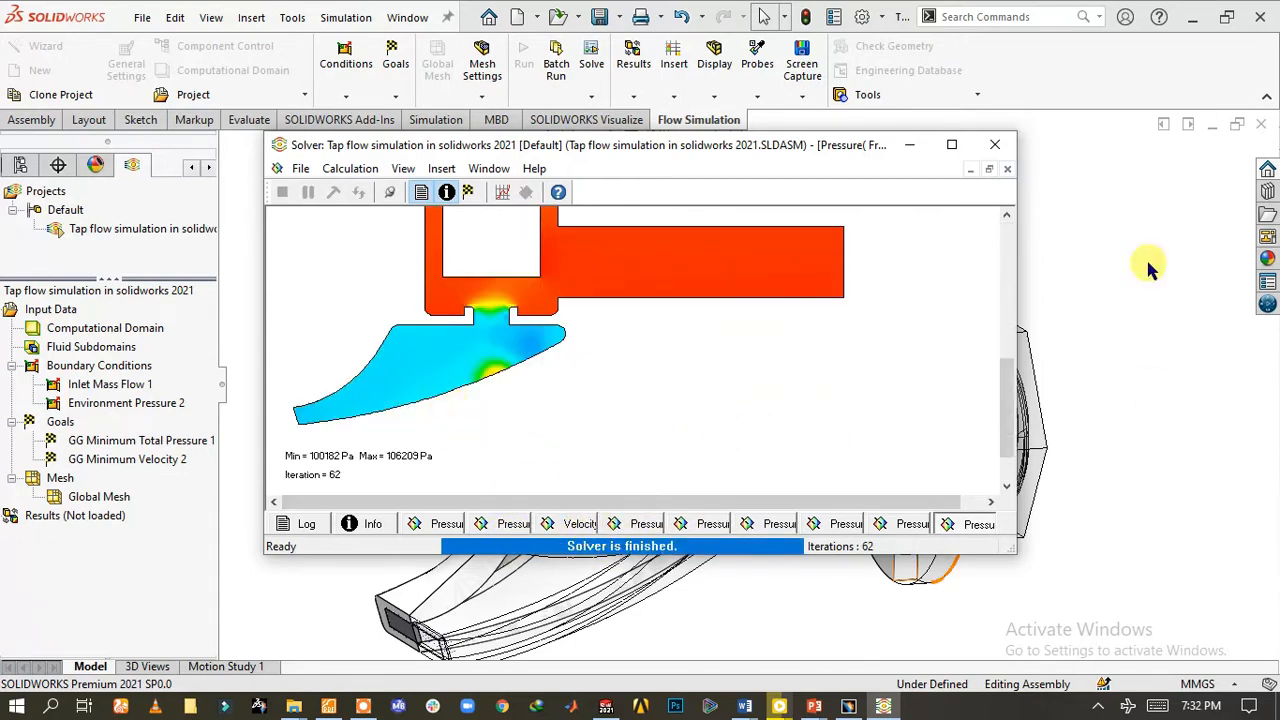
click(995, 145)
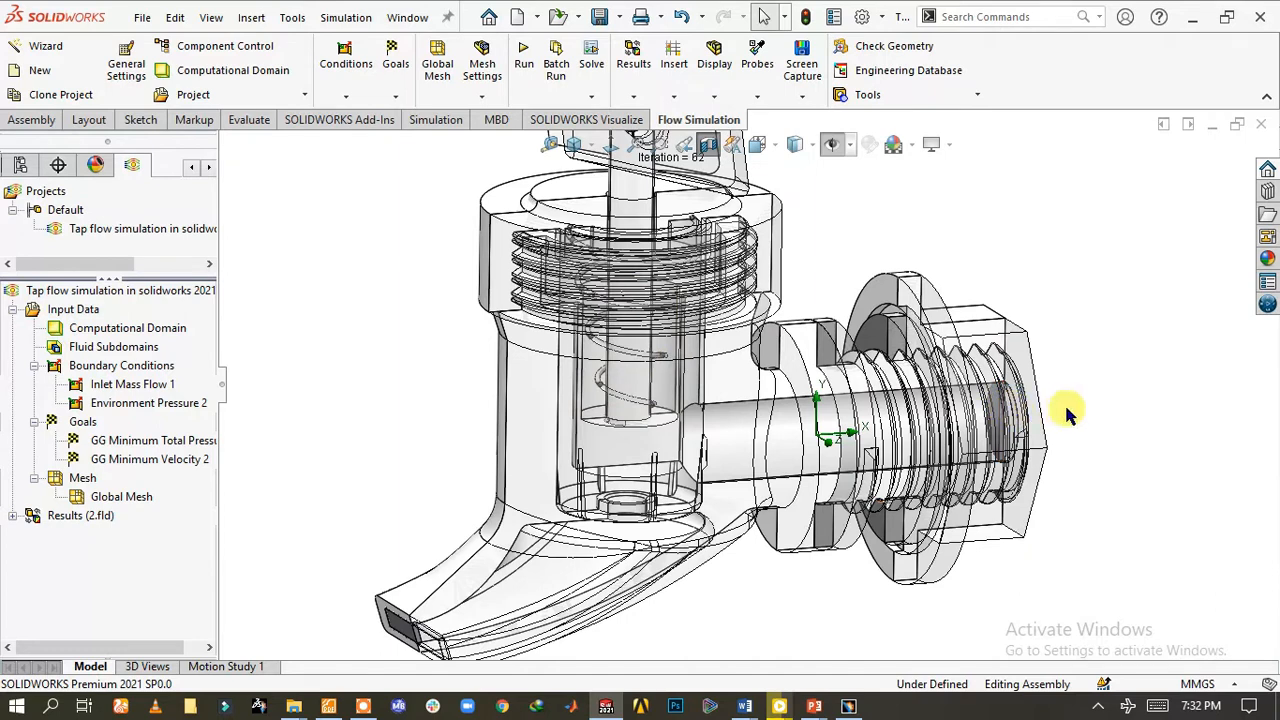
Start inserting flow trajectories with 100 starting points on the inner face of the threaded inlet pipe's lid.
click(13, 516)
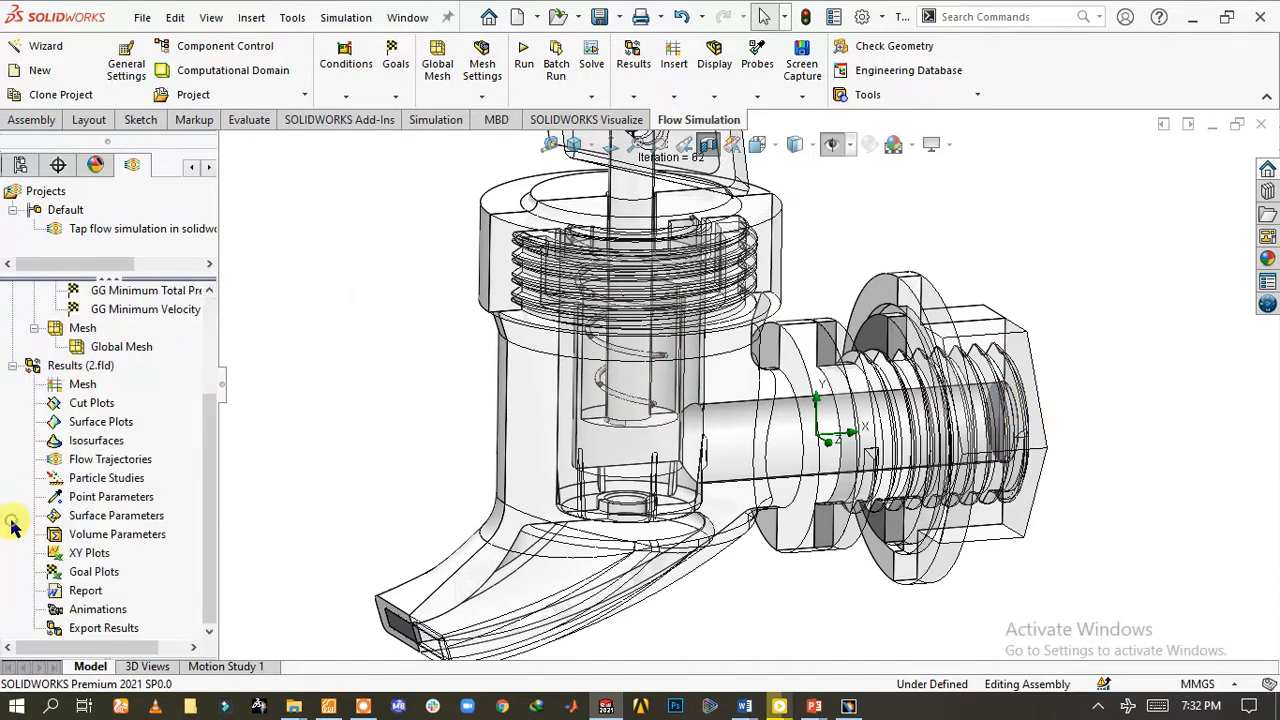
click(90, 460)
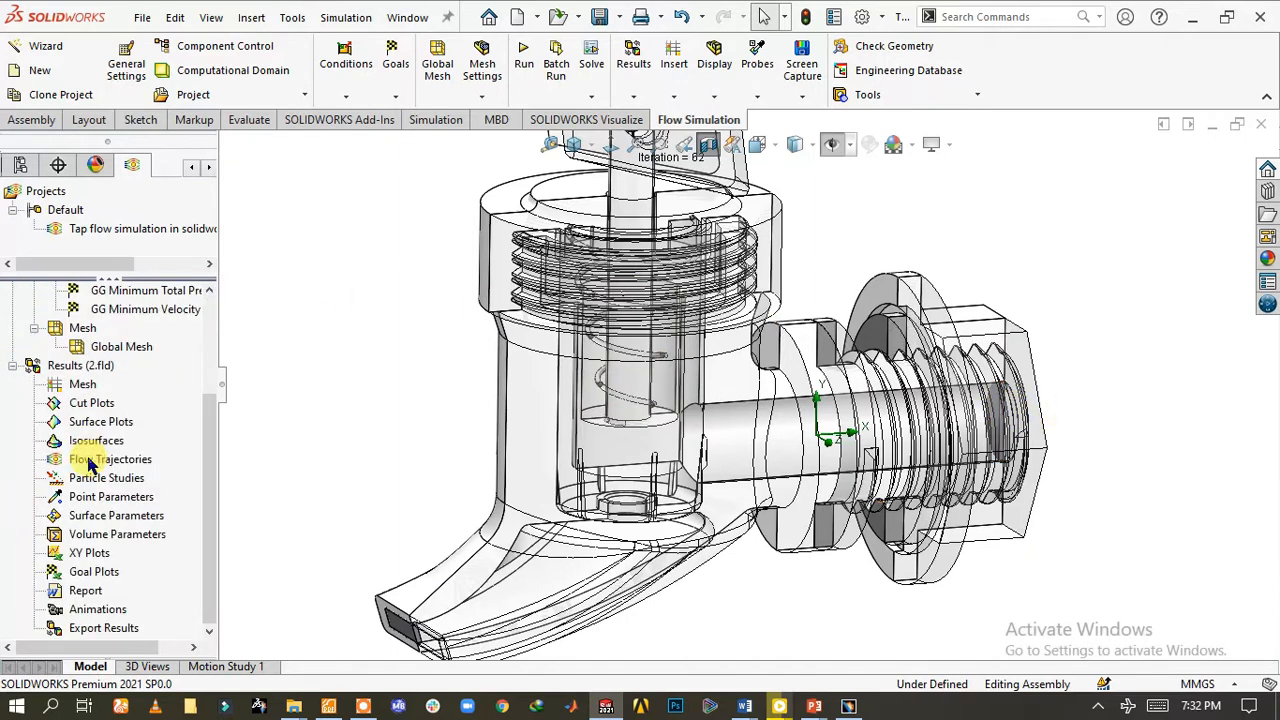
right_click(92, 463)
click(140, 472)
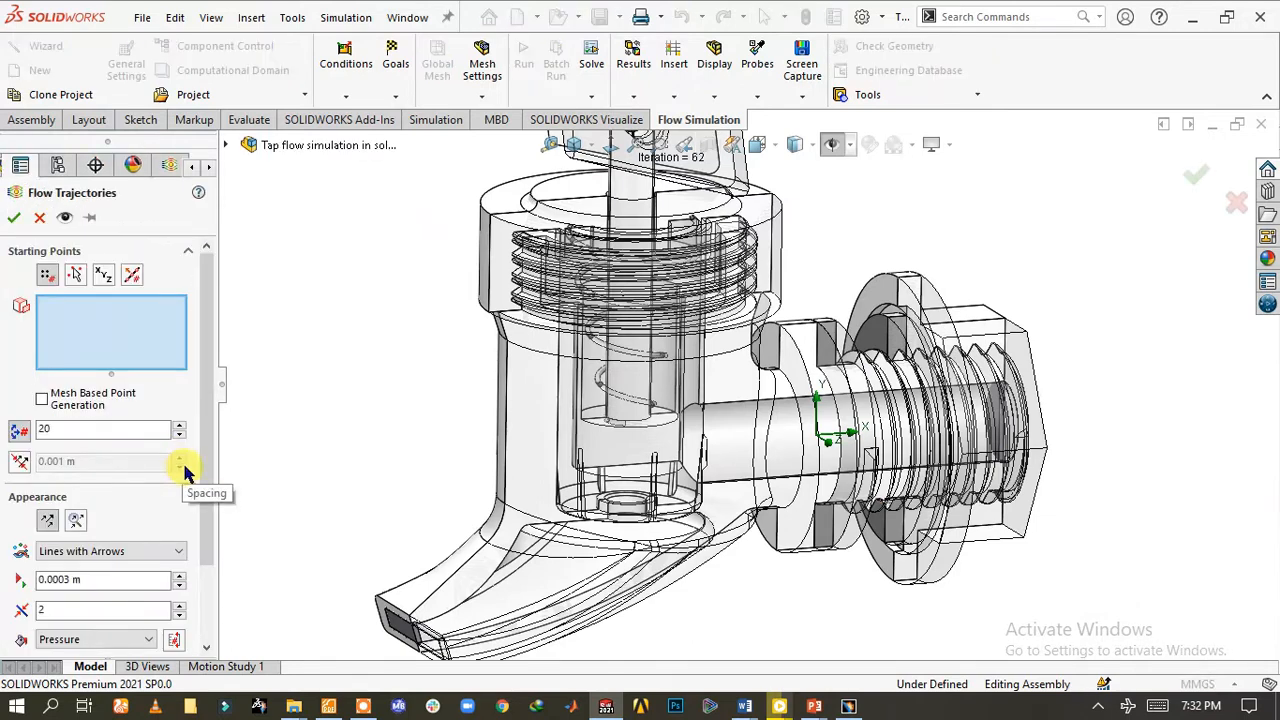
click(56, 430)
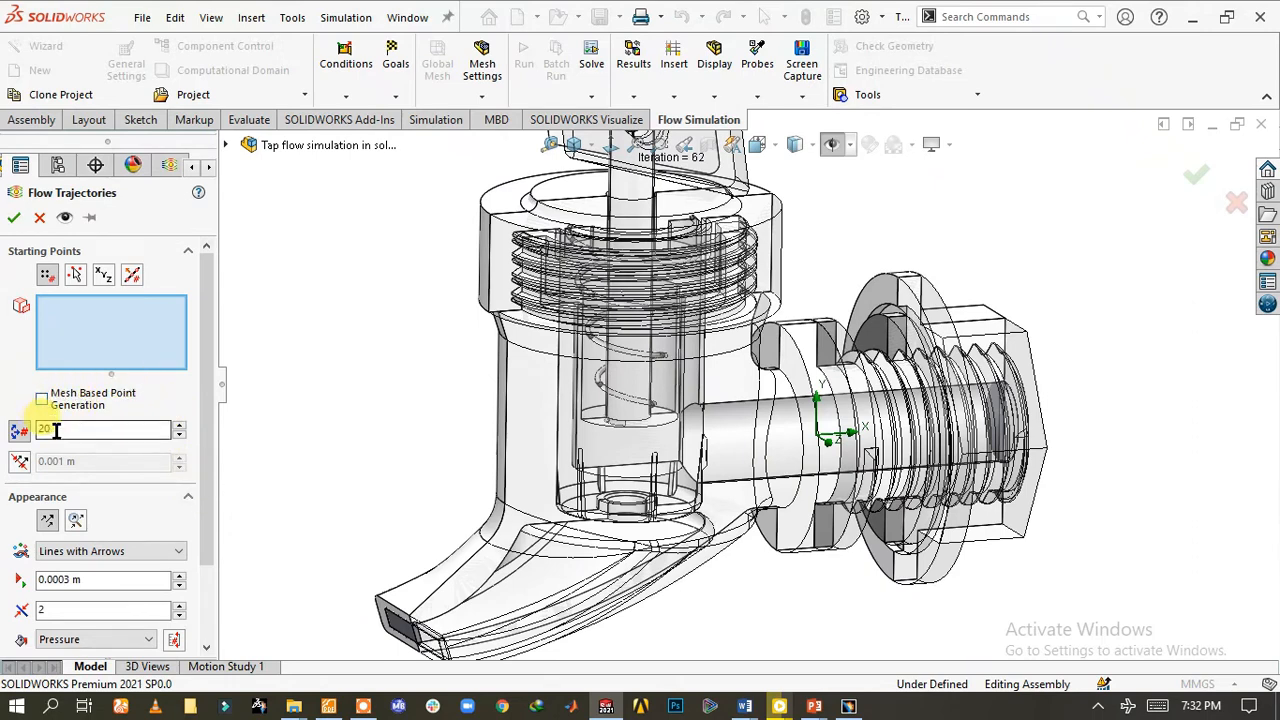
double_click(56, 430)
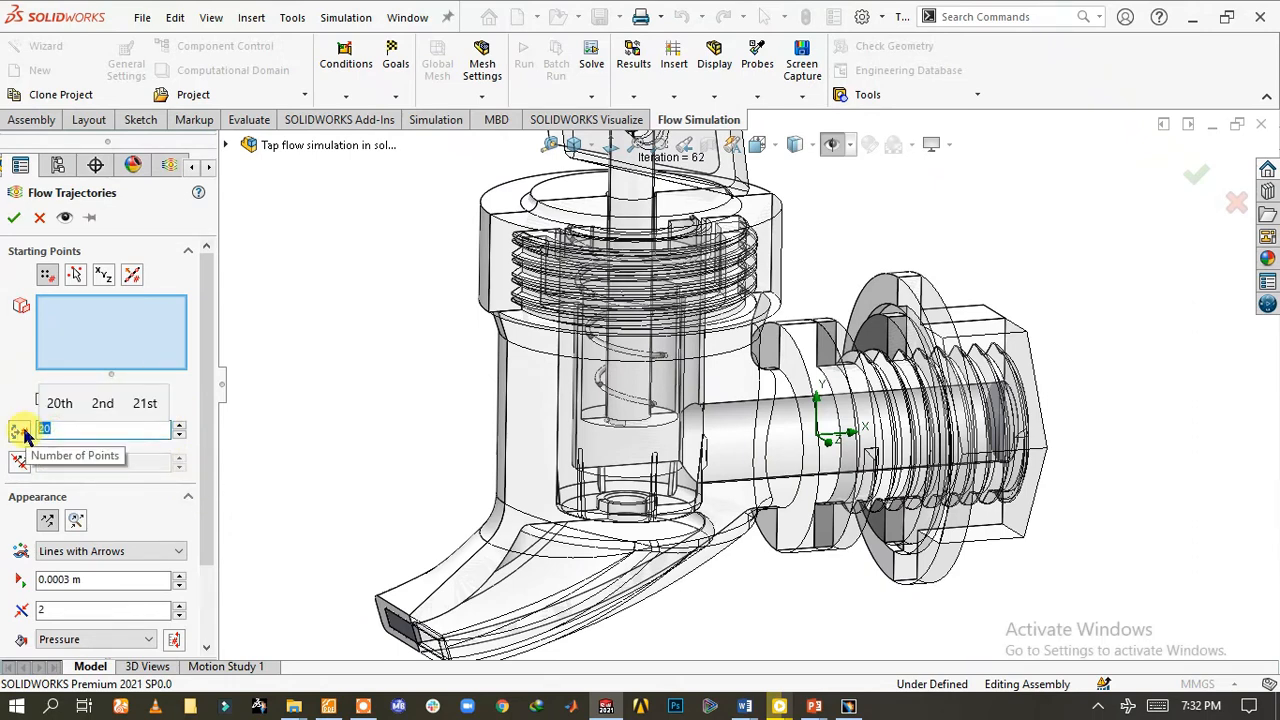
text(100)
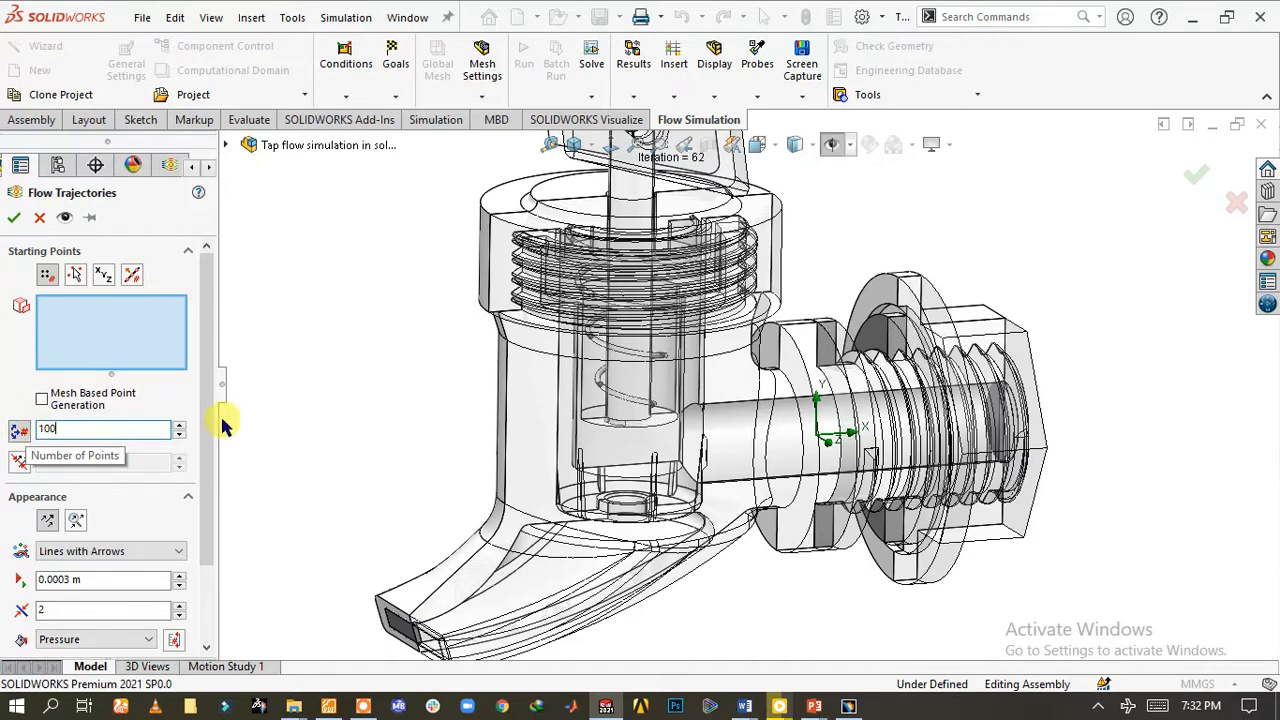
click(993, 410)
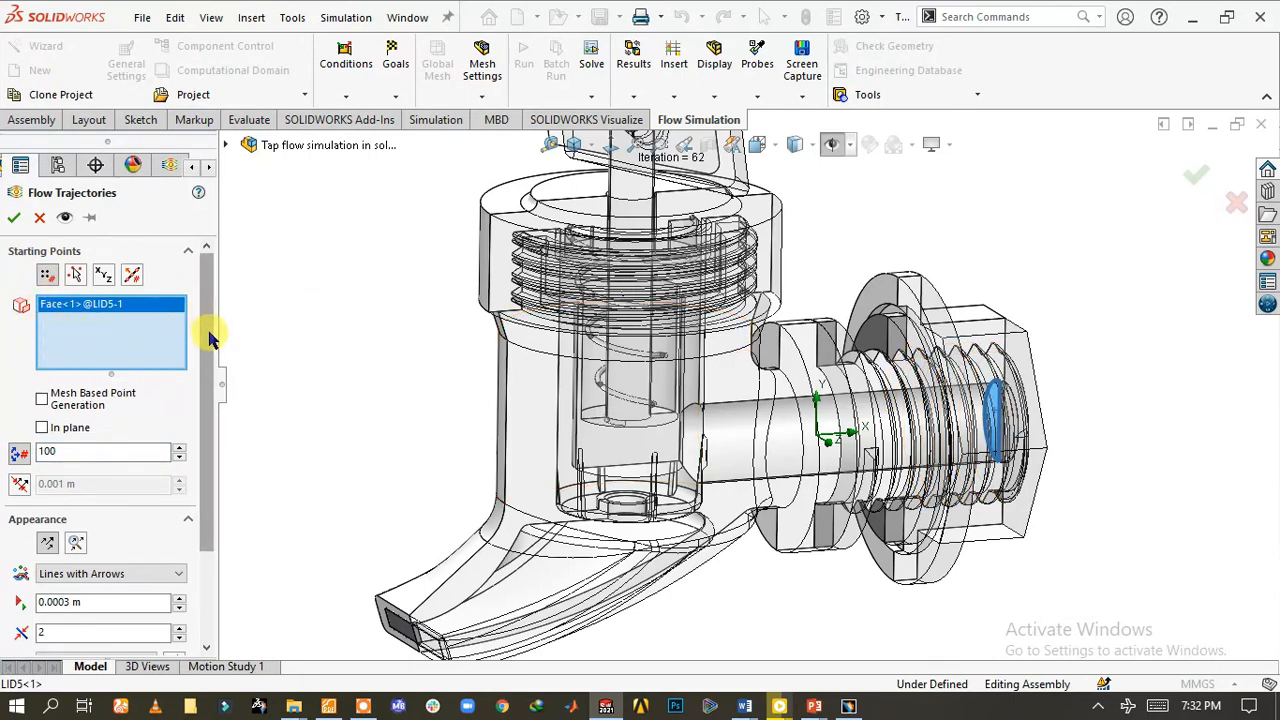
Set the trajectories' line width to 1 and the arrow size to 0.0001 m.
drag(208, 342, 195, 432)
drag(54, 516, 22, 515)
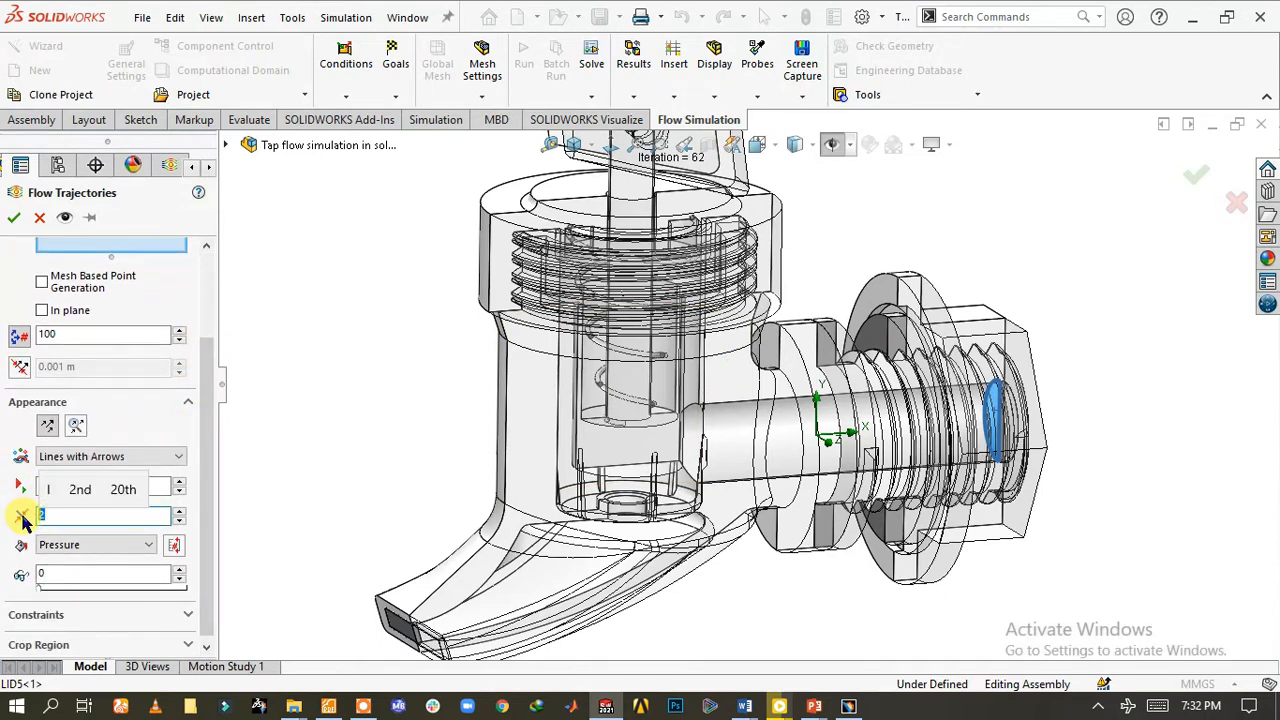
text(1)
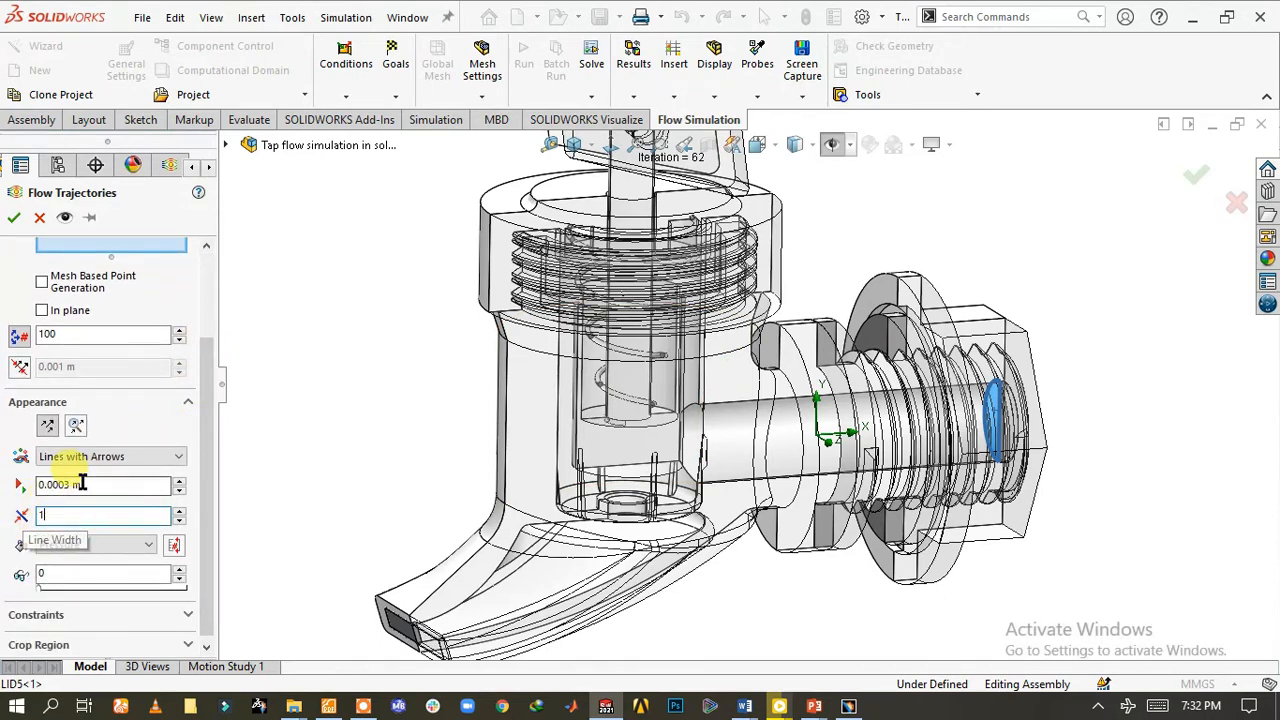
drag(72, 483, 64, 483)
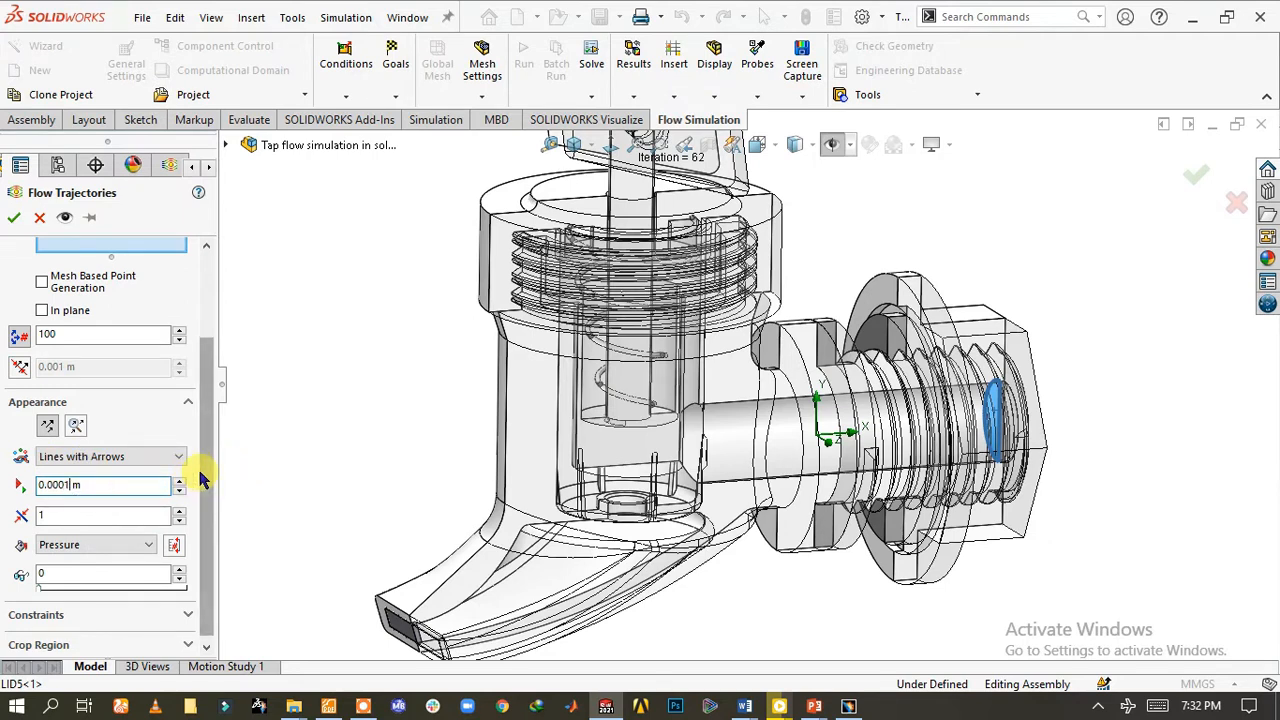
scroll(212, 495, down, 1)
drag(212, 495, 205, 337)
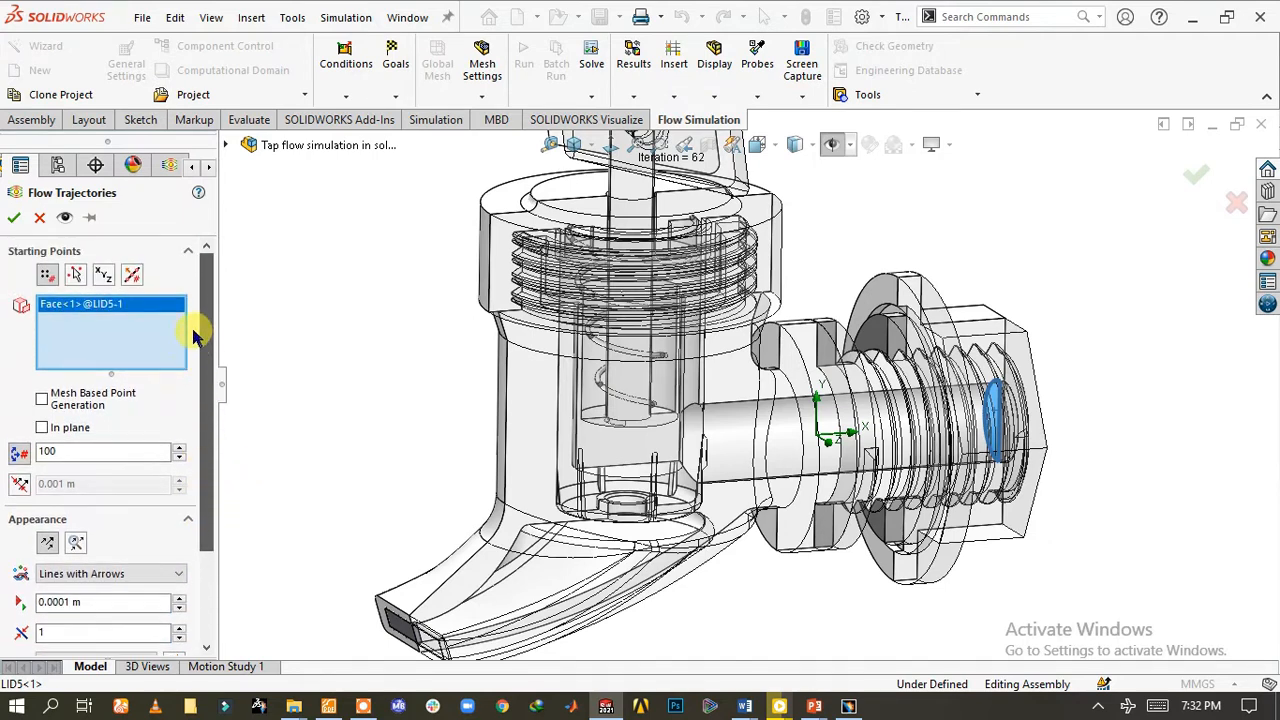
Set the number of trajectory starting points to 75 and create the flow trajectories plot.
double_click(45, 451)
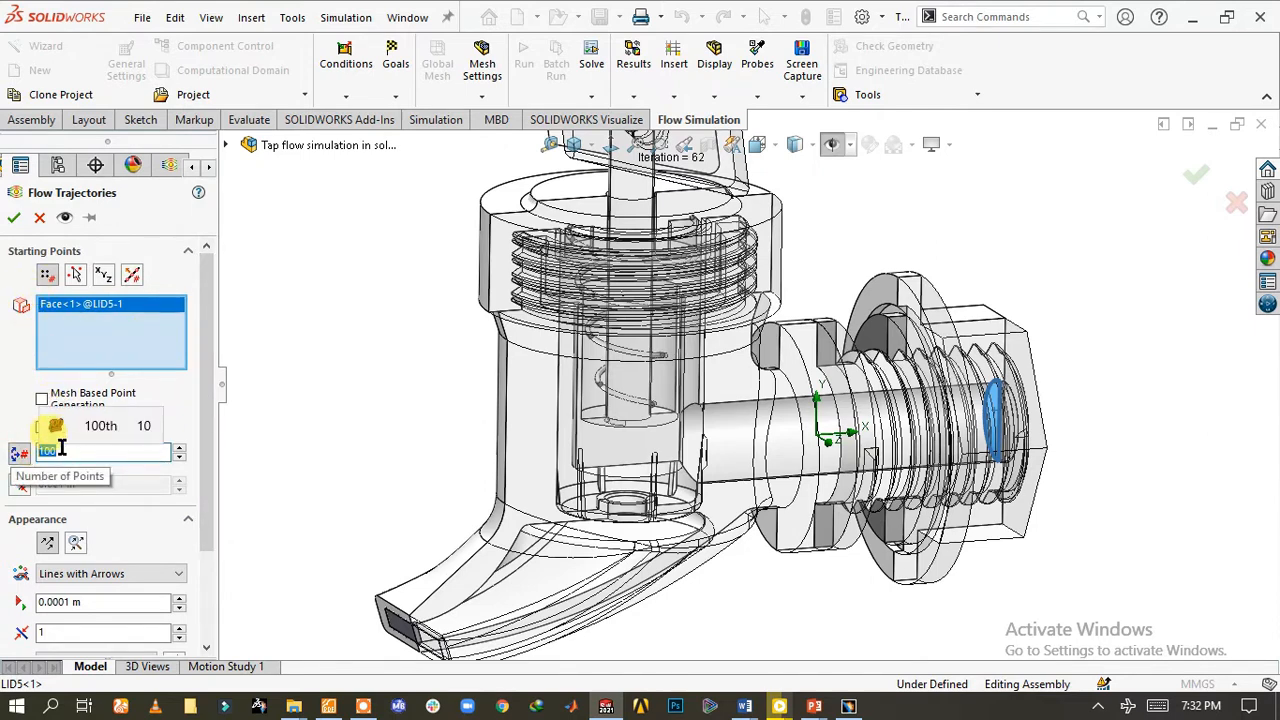
text(75)
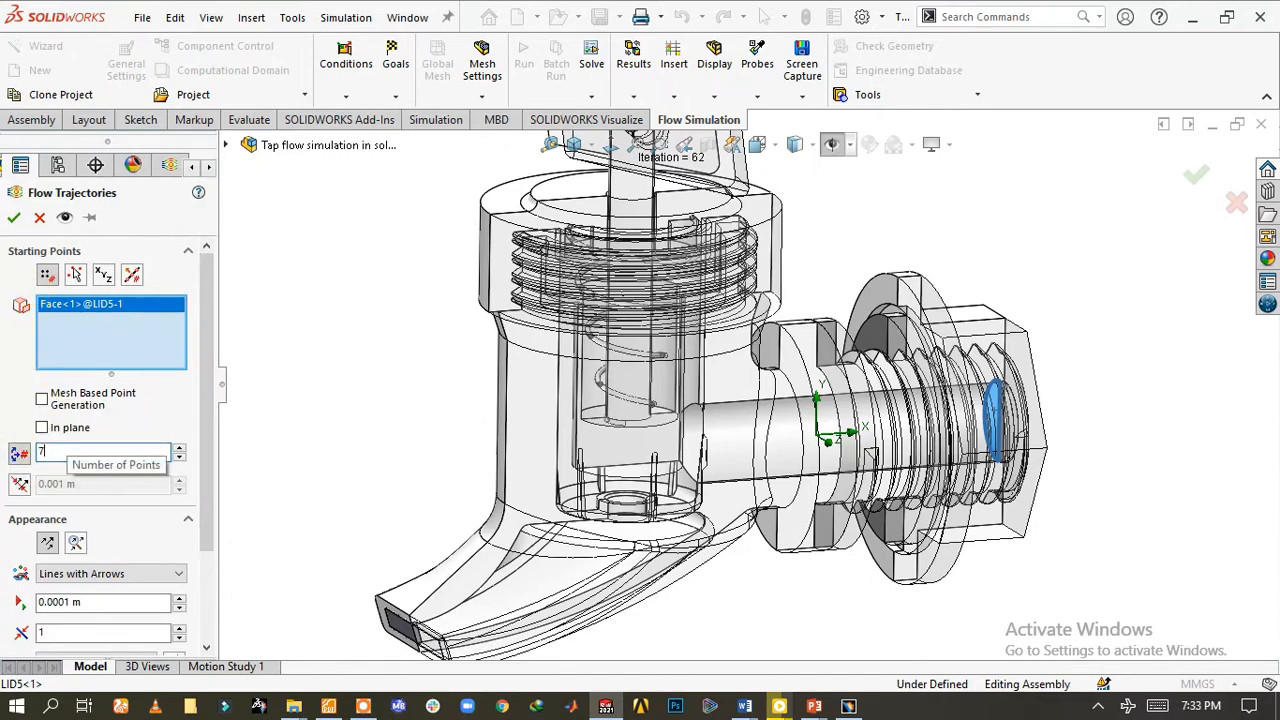
click(10, 222)
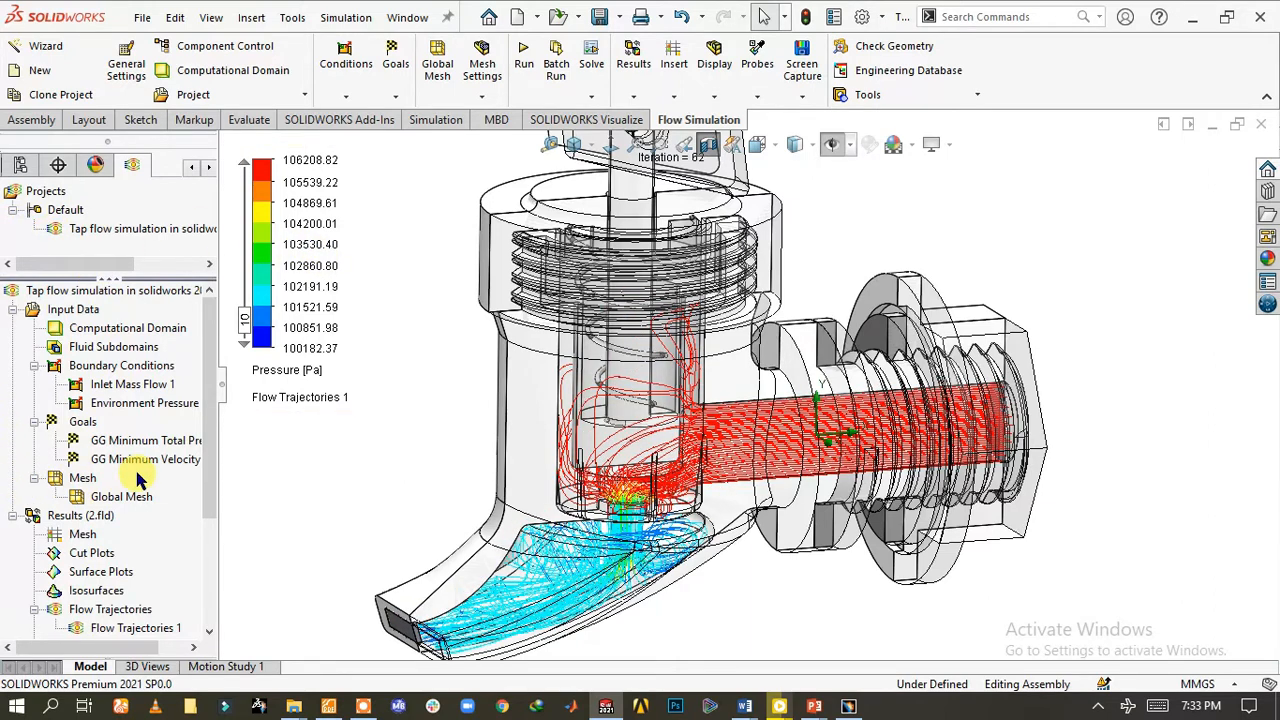
Edit the existing flow trajectories plot to use 200 starting points.
click(120, 627)
right_click(130, 628)
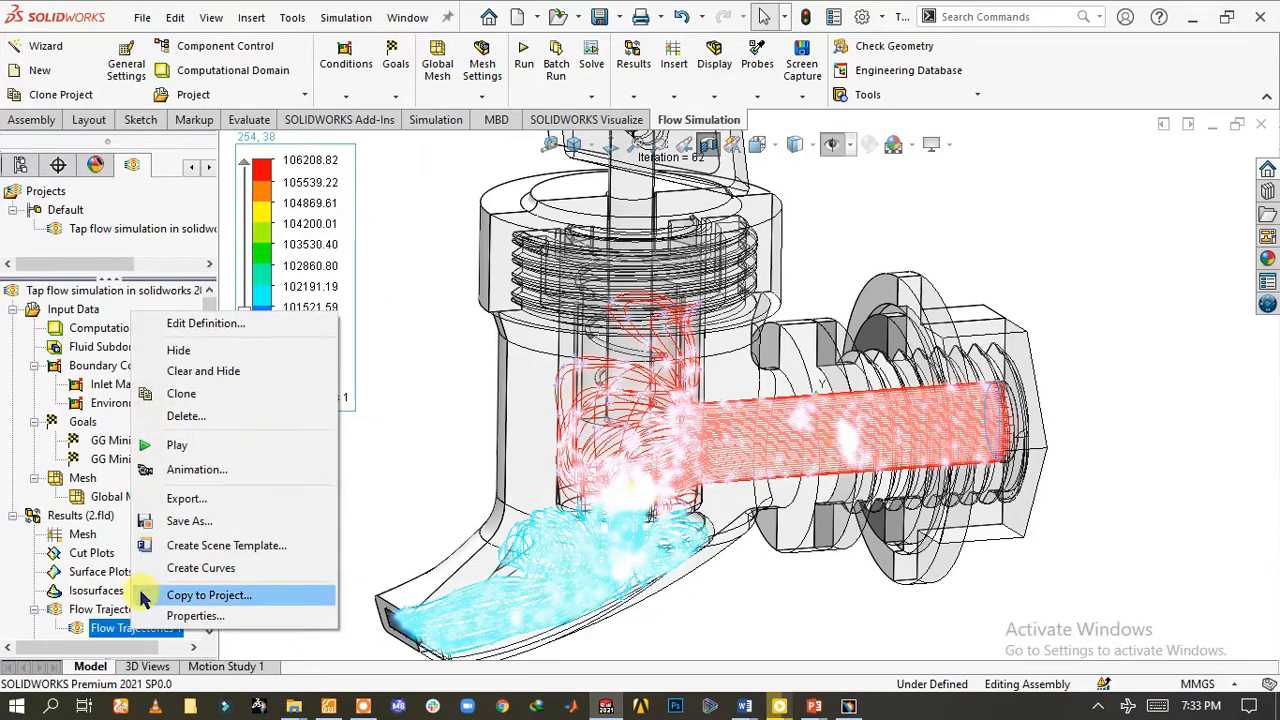
click(198, 324)
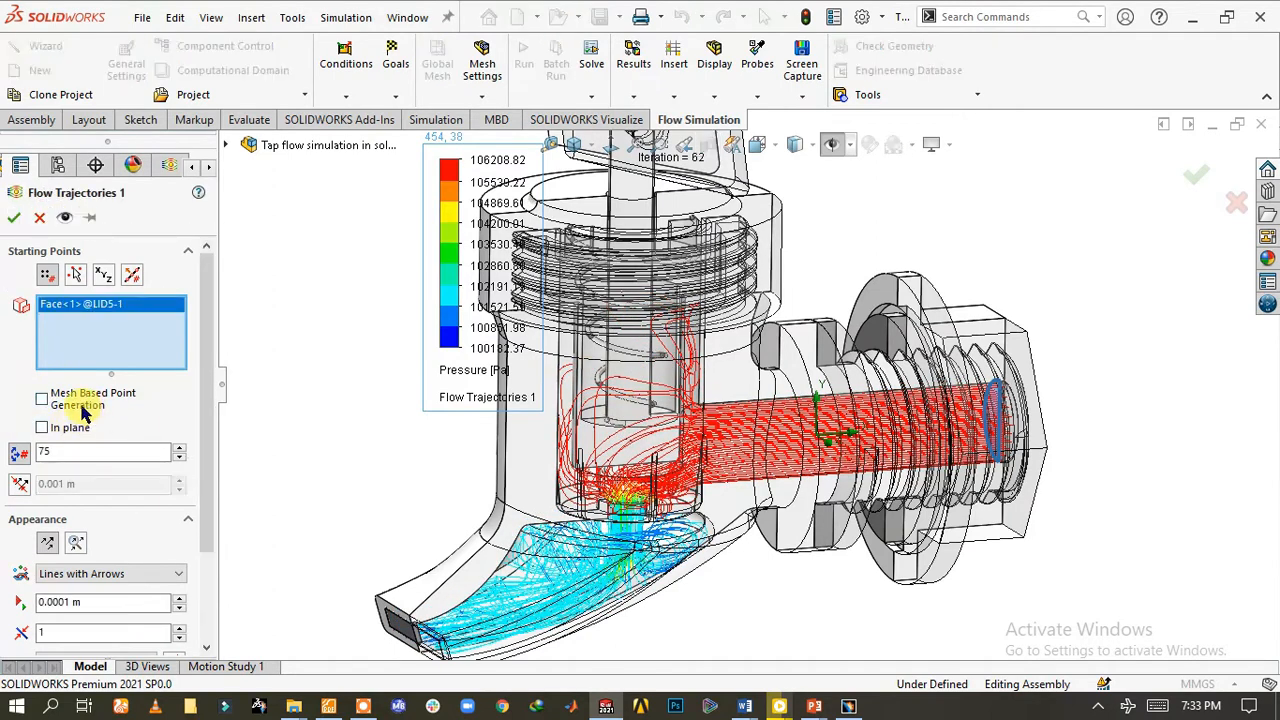
double_click(48, 451)
text(2)
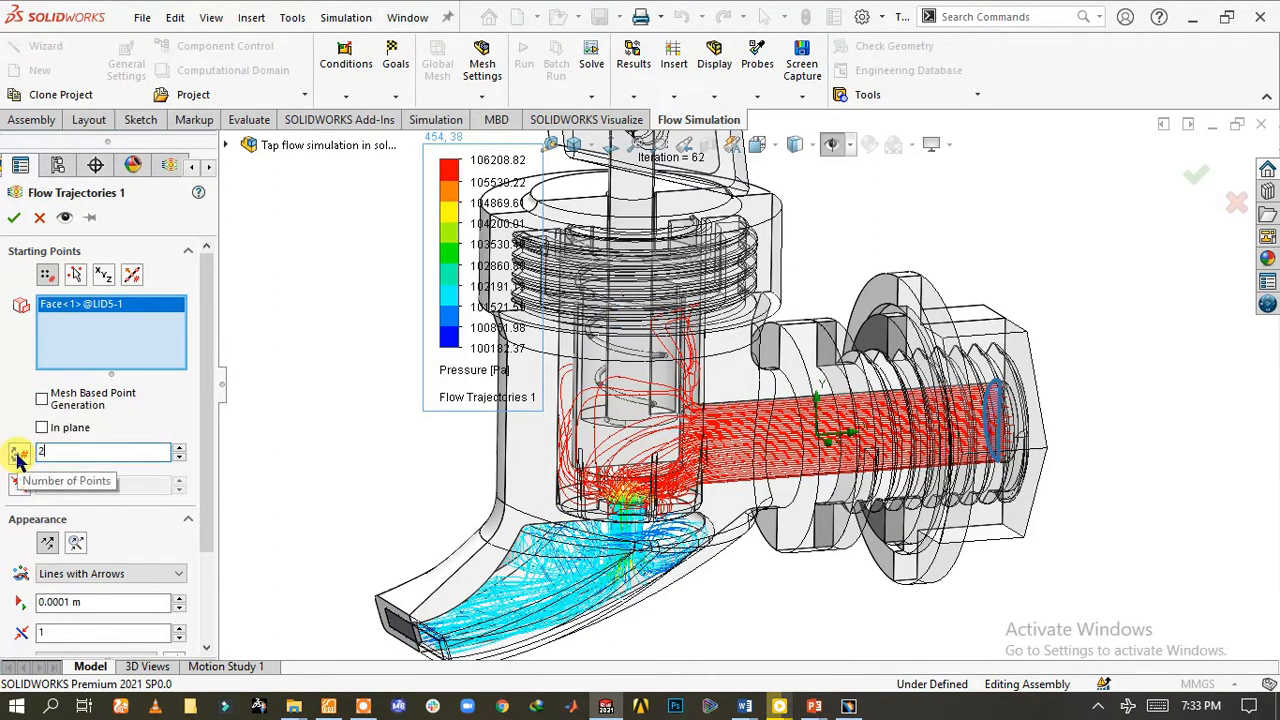
text(00)
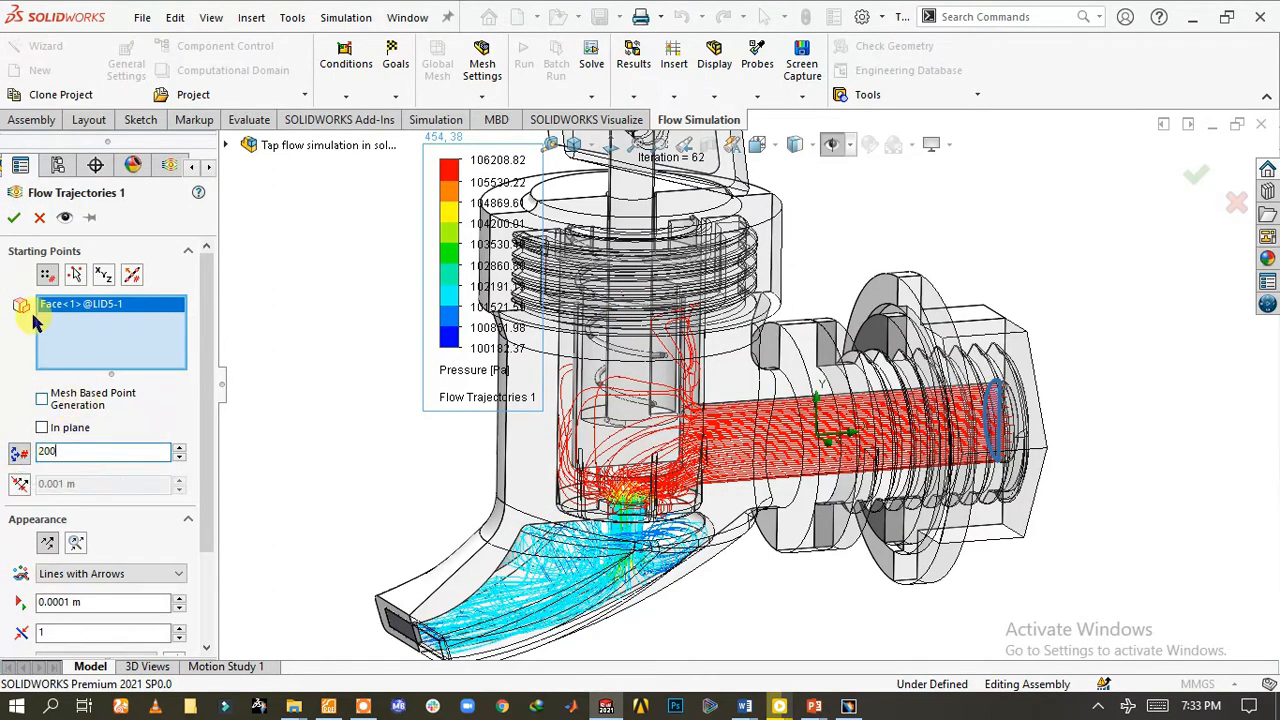
click(9, 223)
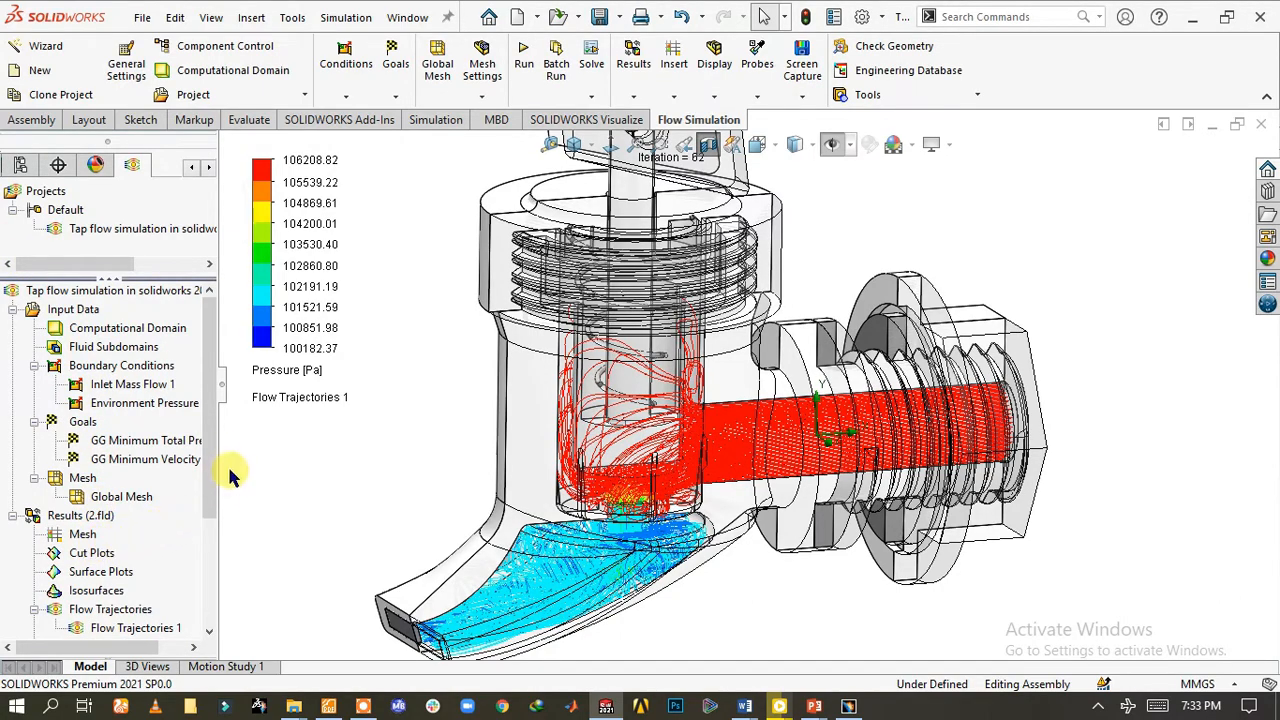
Collapse the ribbon to enlarge the model area and play the flow trajectories plot.
scroll(228, 470, down, 2)
scroll(779, 539, down, 8)
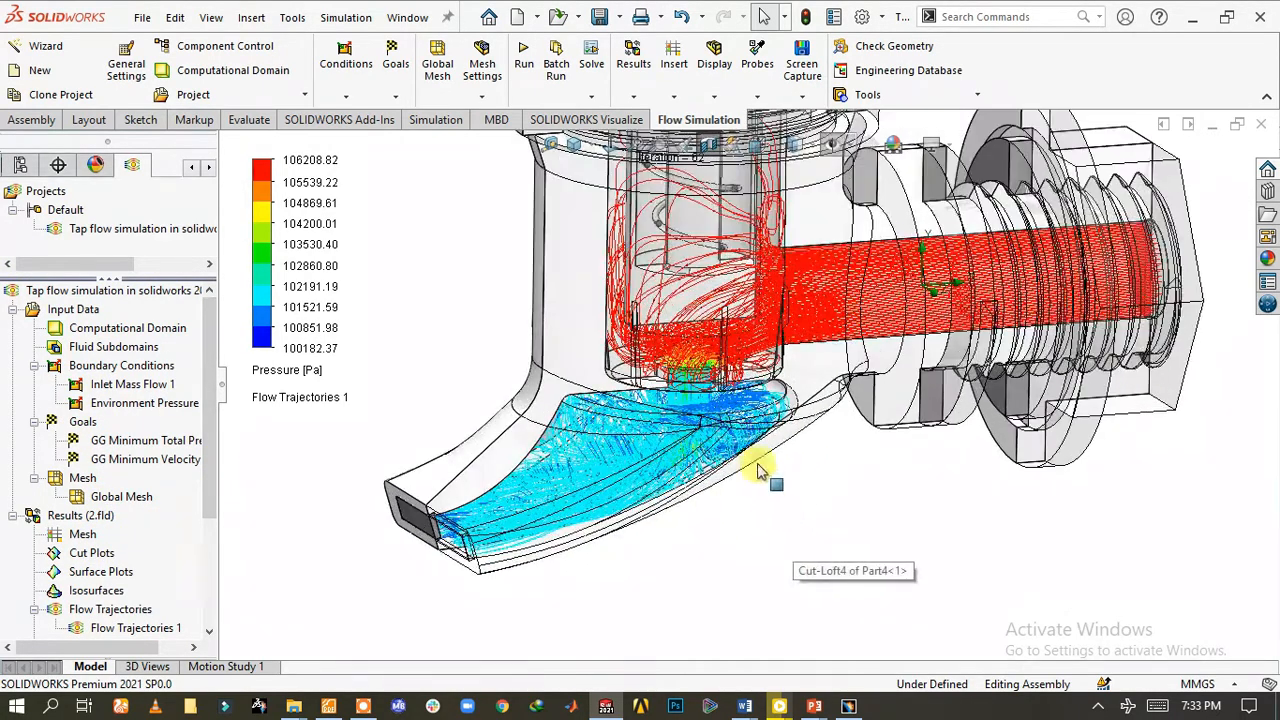
scroll(617, 420, up, 10)
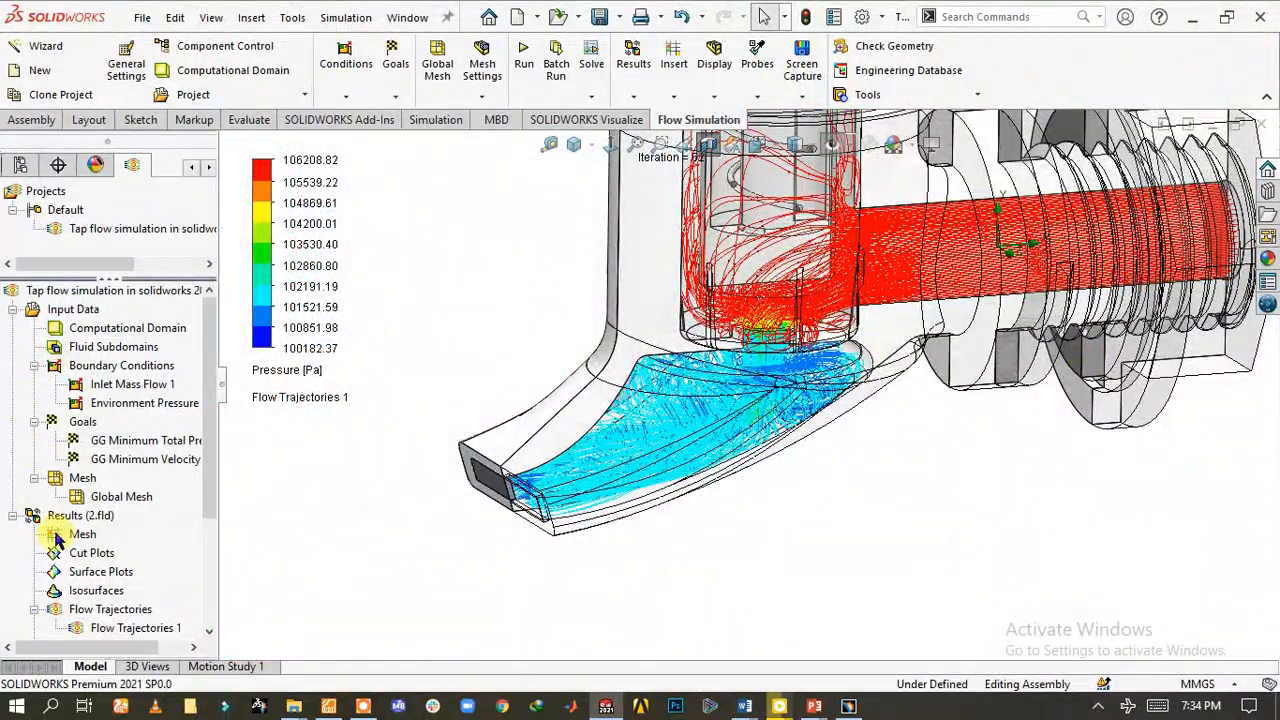
drag(210, 493, 211, 547)
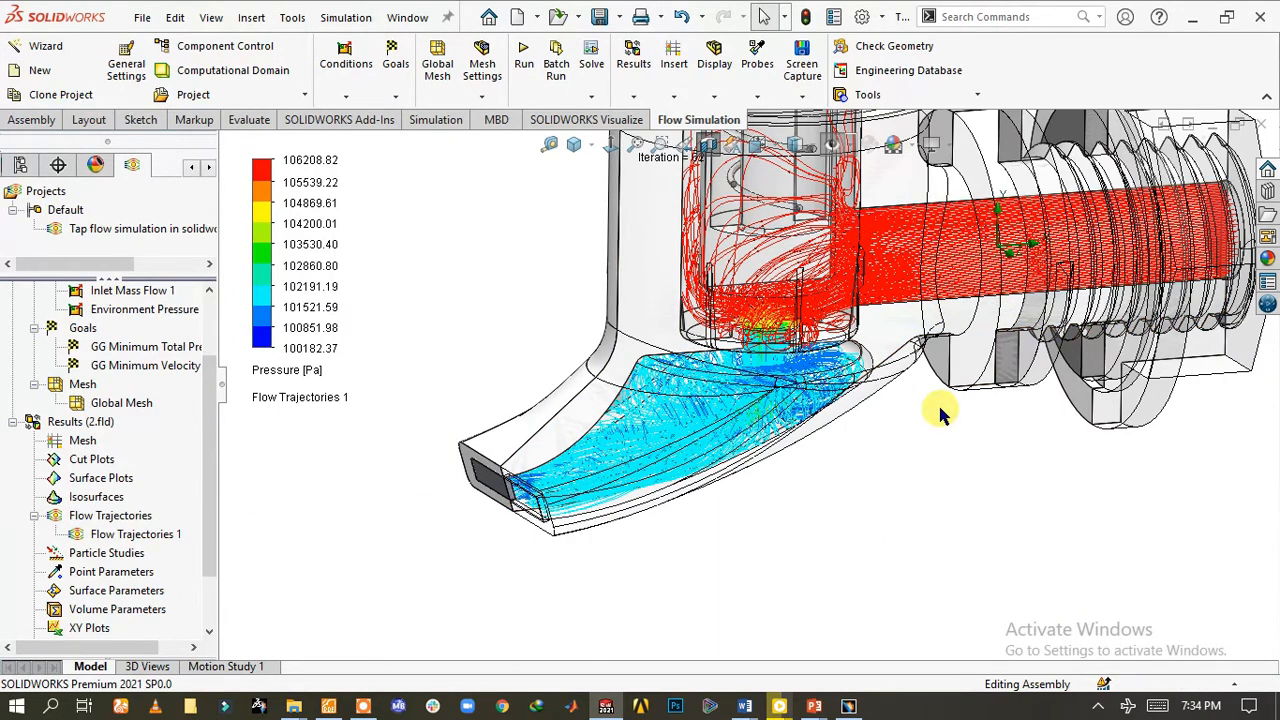
scroll(987, 262, up, 3)
scroll(985, 270, down, 5)
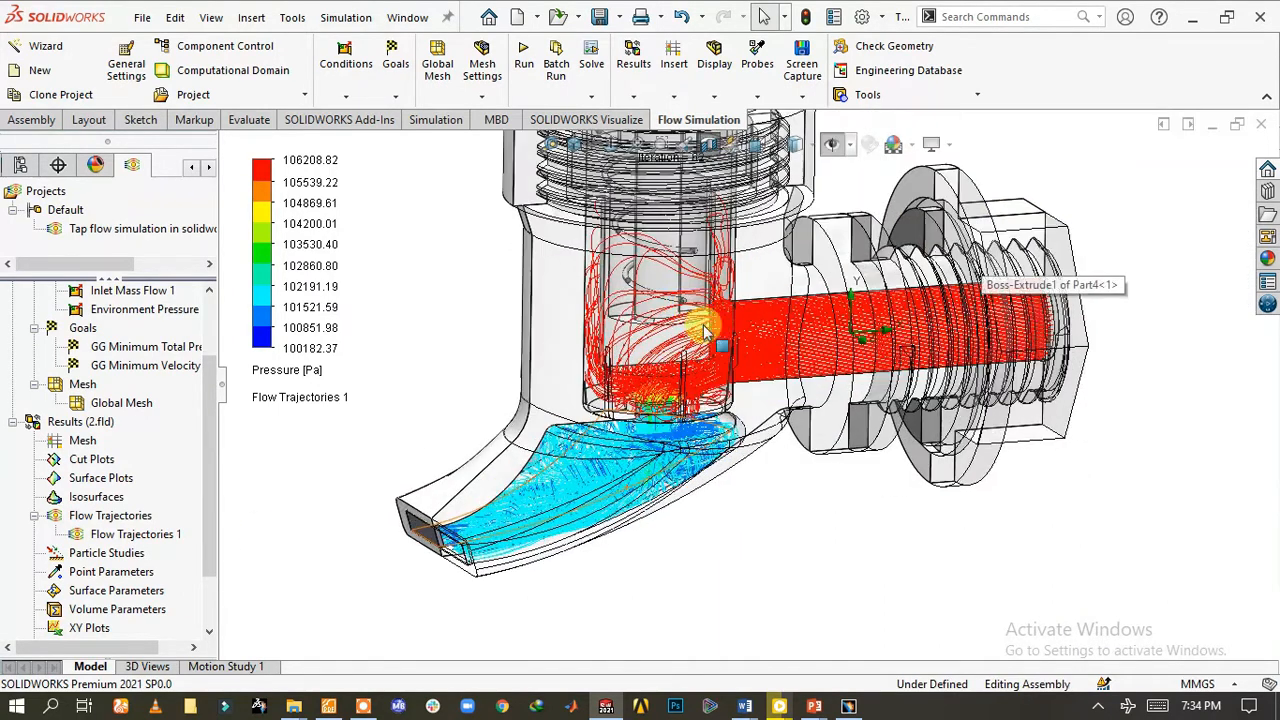
click(1266, 97)
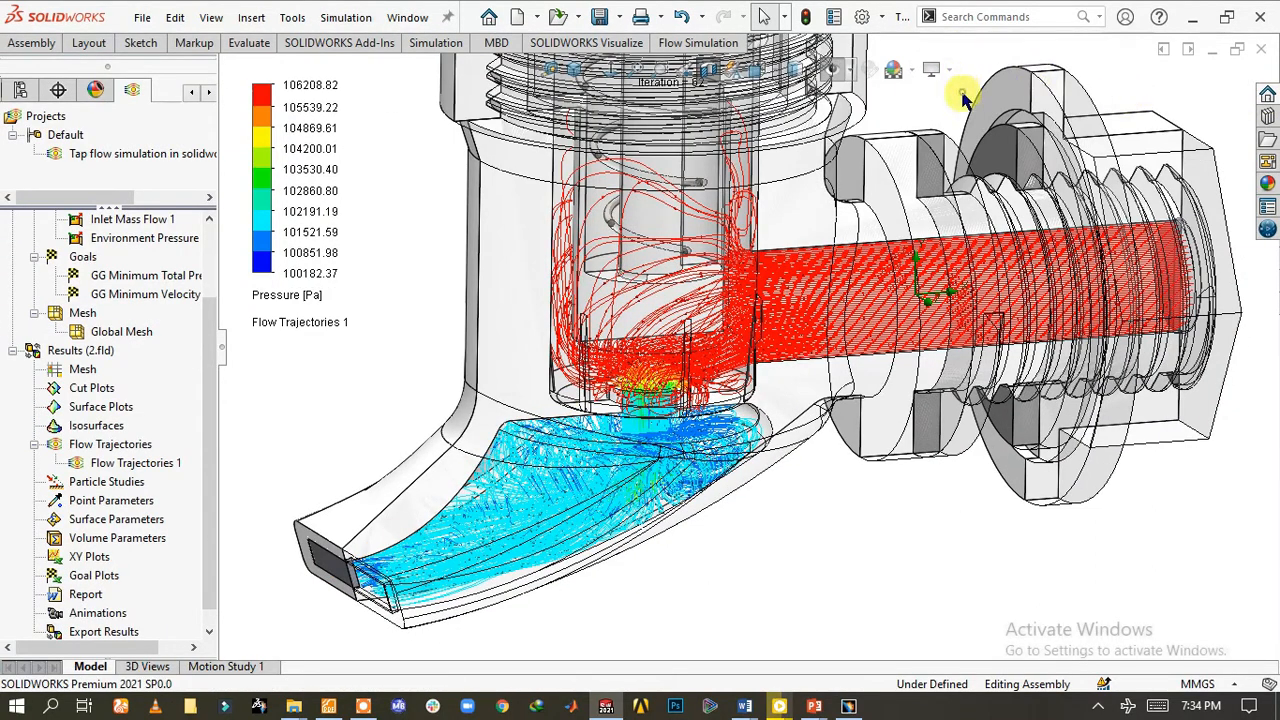
click(100, 463)
right_click(100, 463)
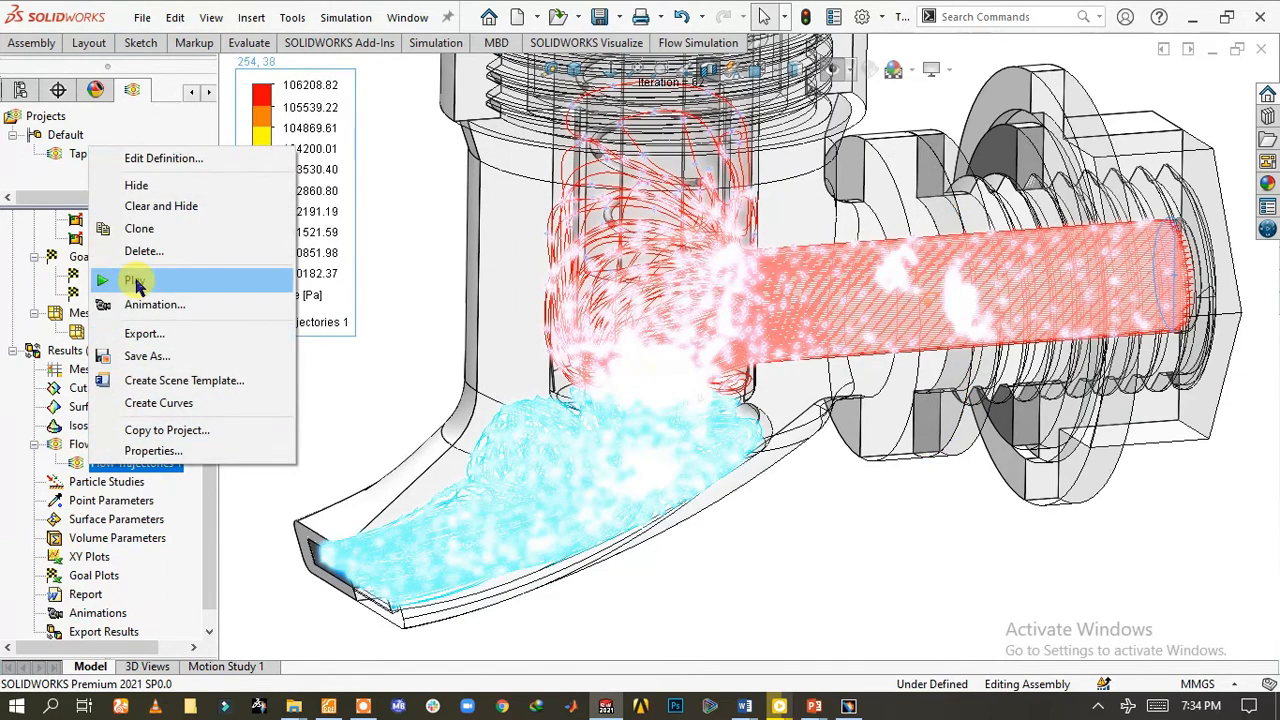
click(137, 284)
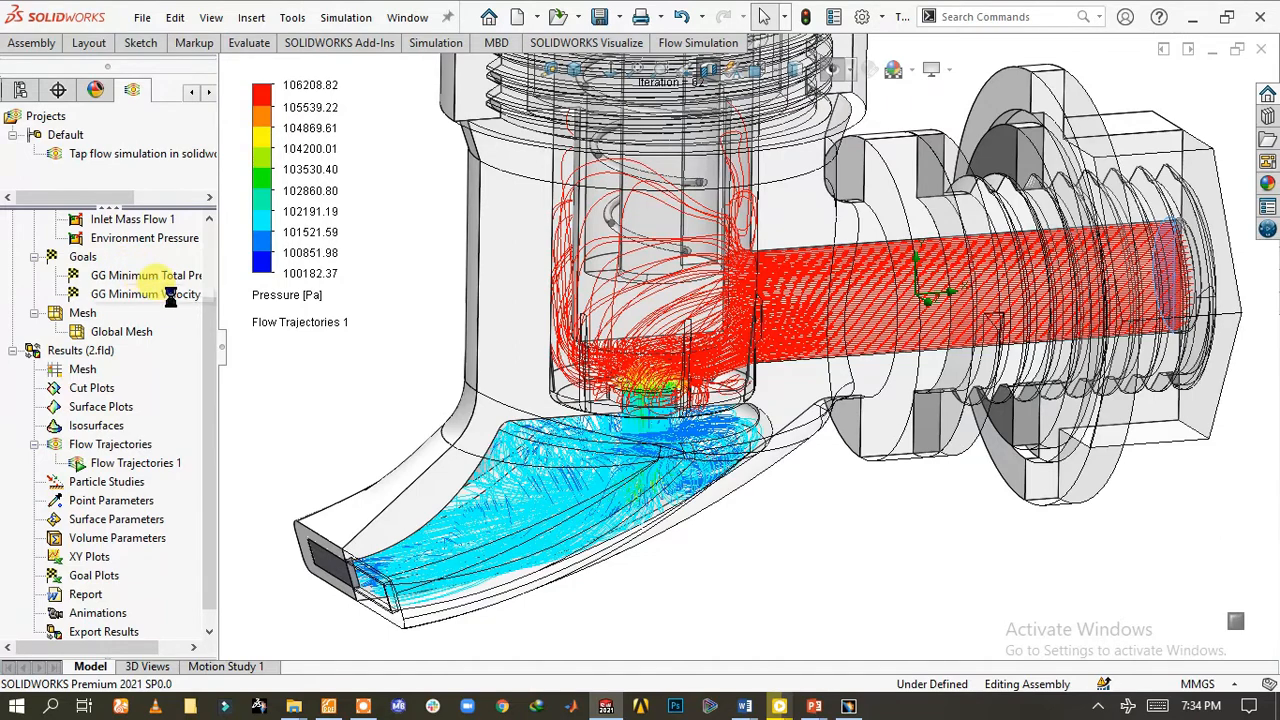
Hide the lid components closing the spout outlet and the threaded inlet pipe.
click(331, 572)
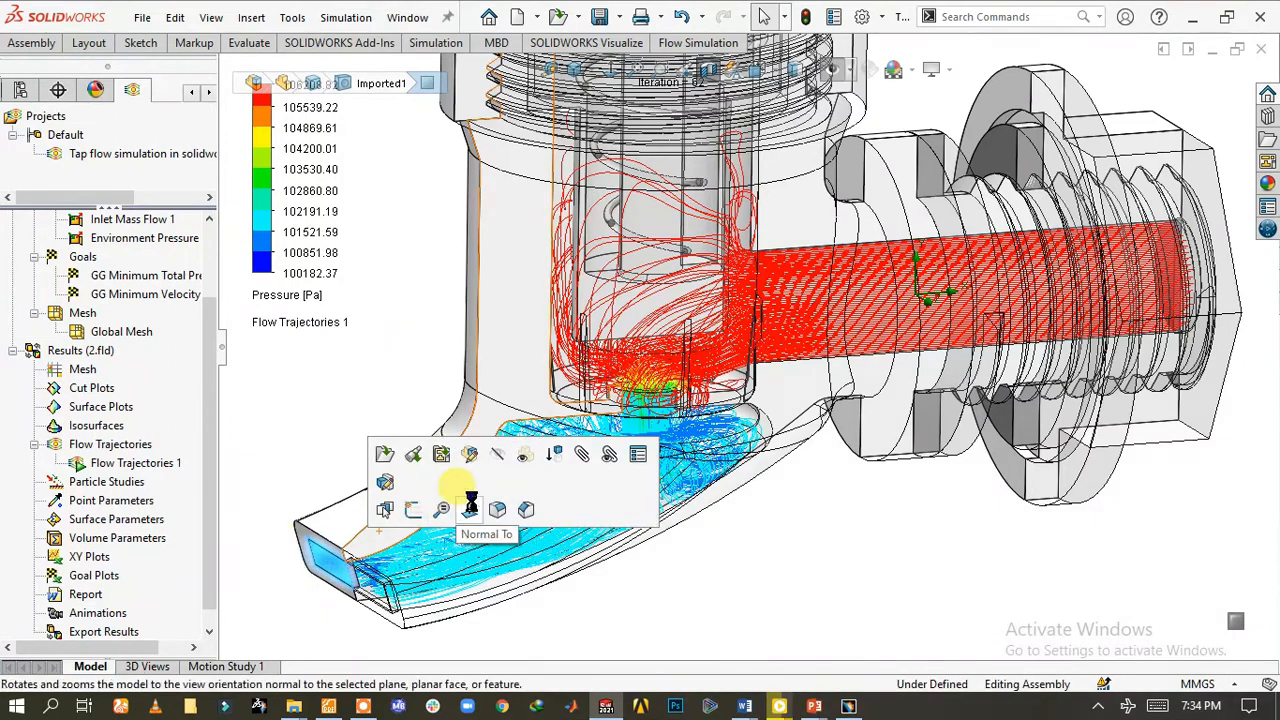
click(501, 453)
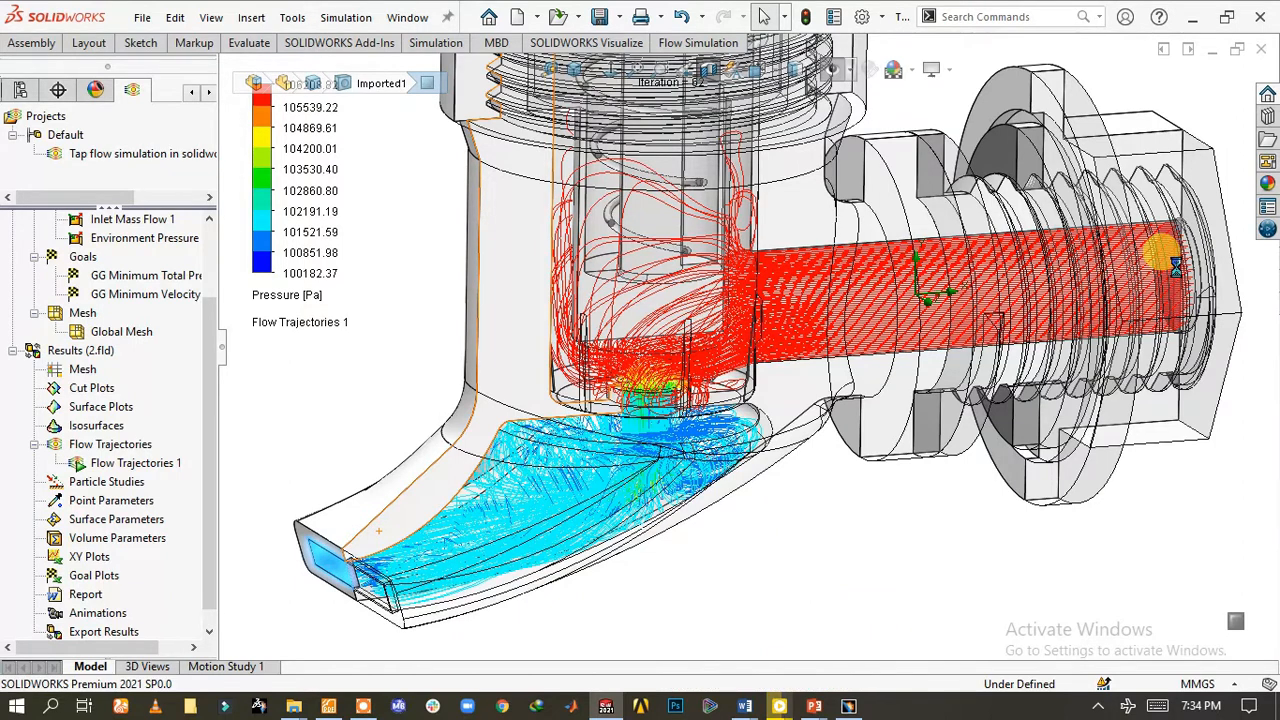
click(1179, 272)
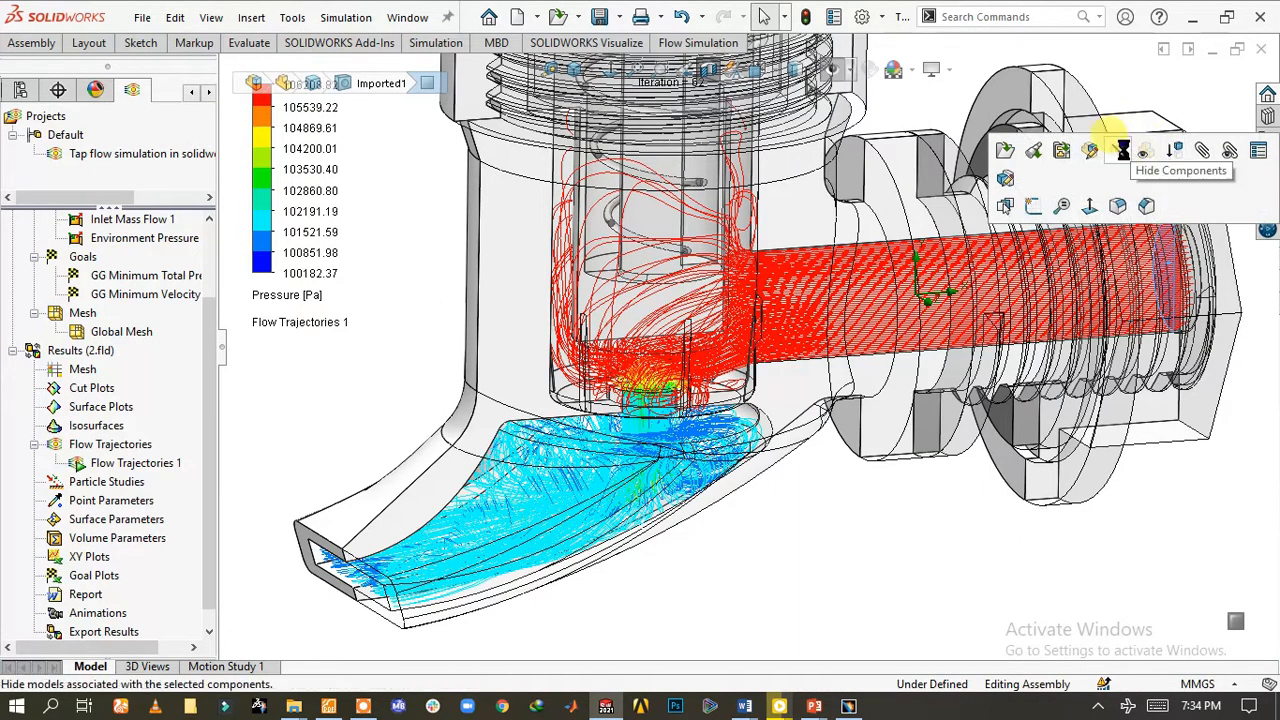
click(1122, 149)
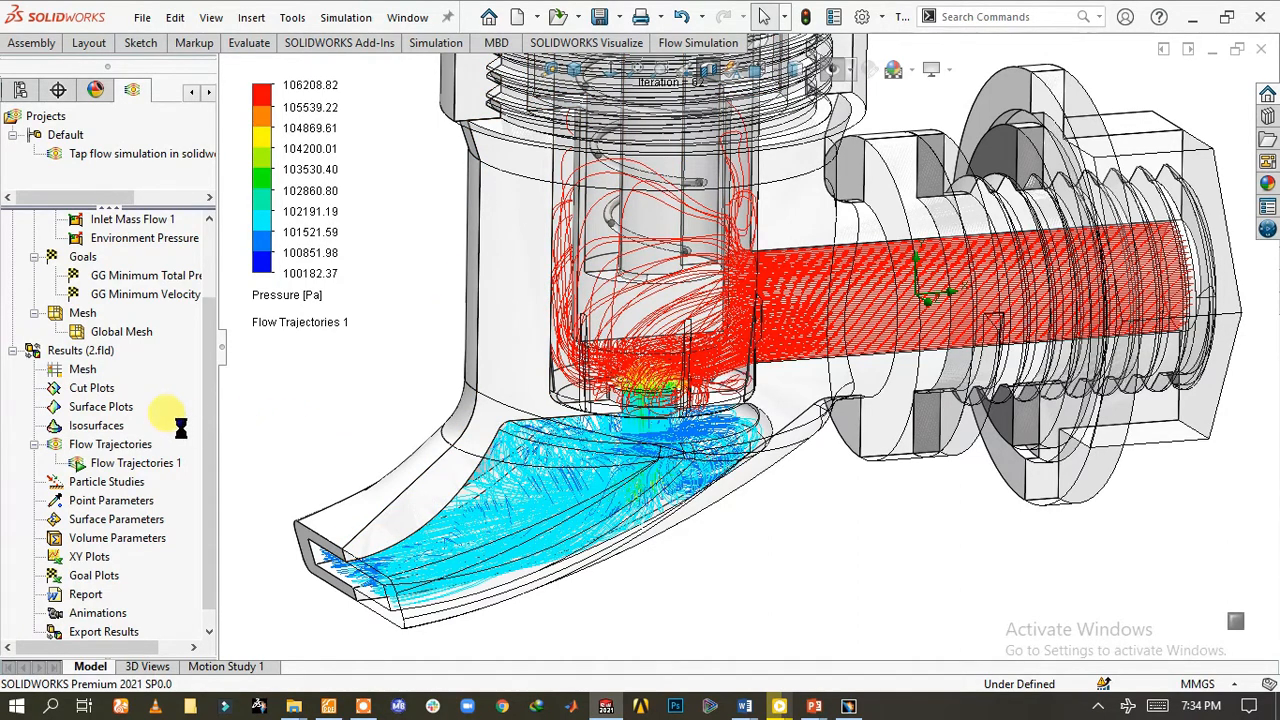
Open an animation of the flow trajectories, record it as Animation 1.avi with the whole tap in frame, and close the animation.
click(112, 462)
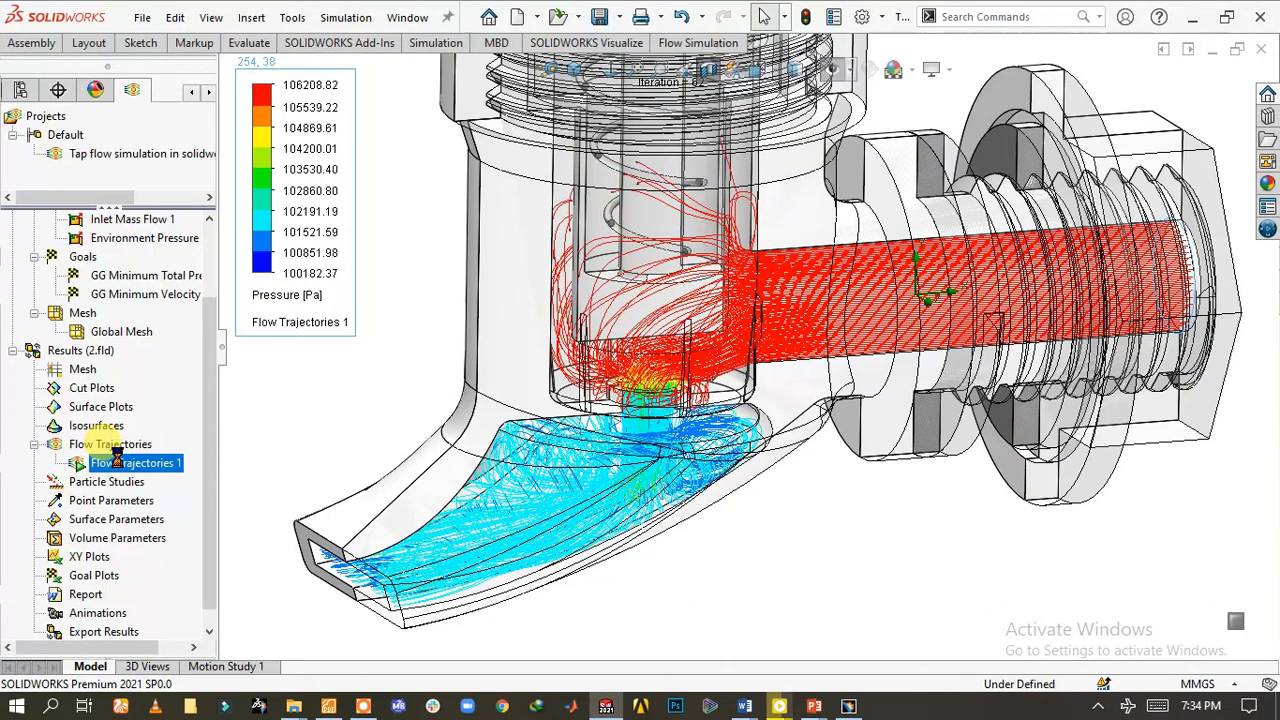
right_click(120, 464)
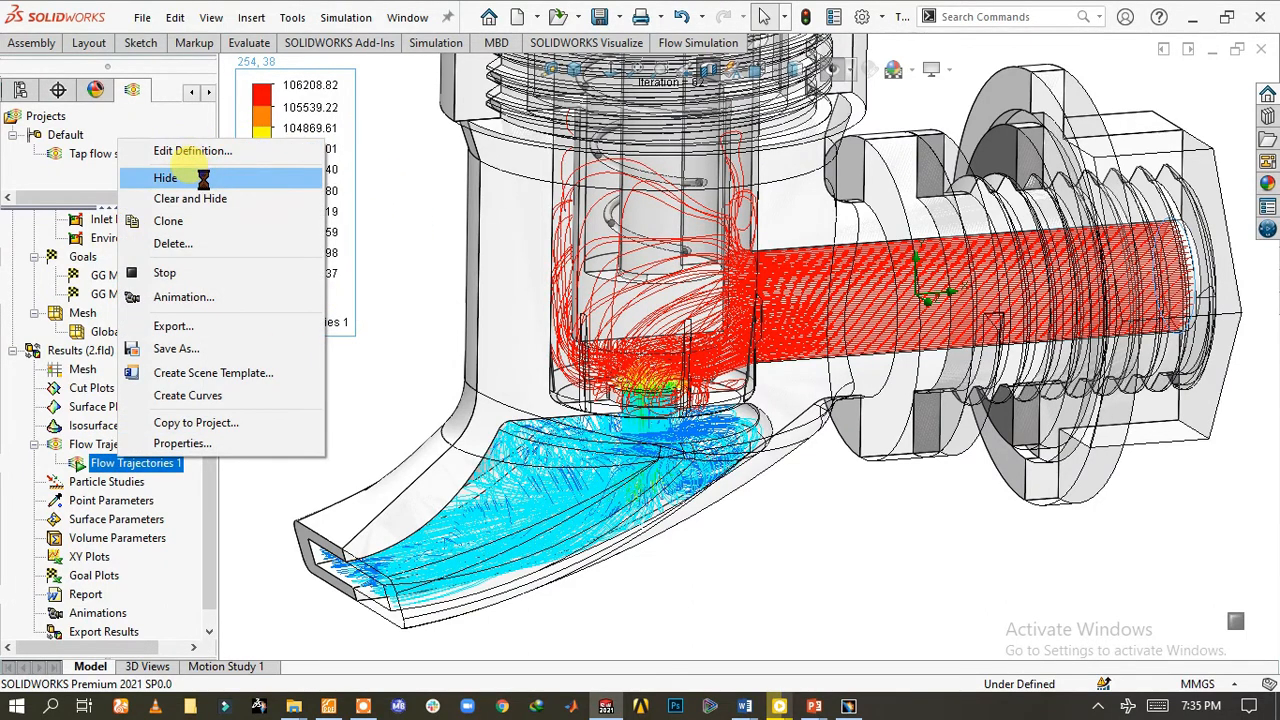
click(188, 296)
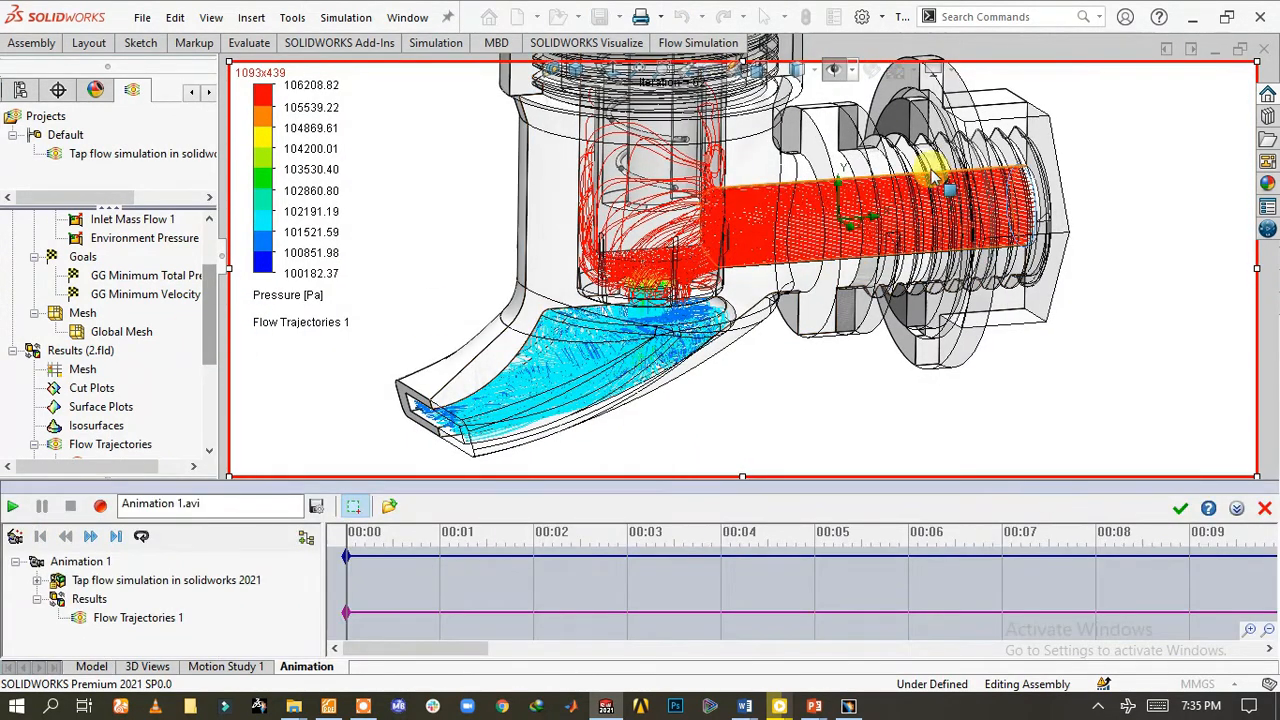
scroll(773, 140, up, 3)
scroll(789, 133, down, 2)
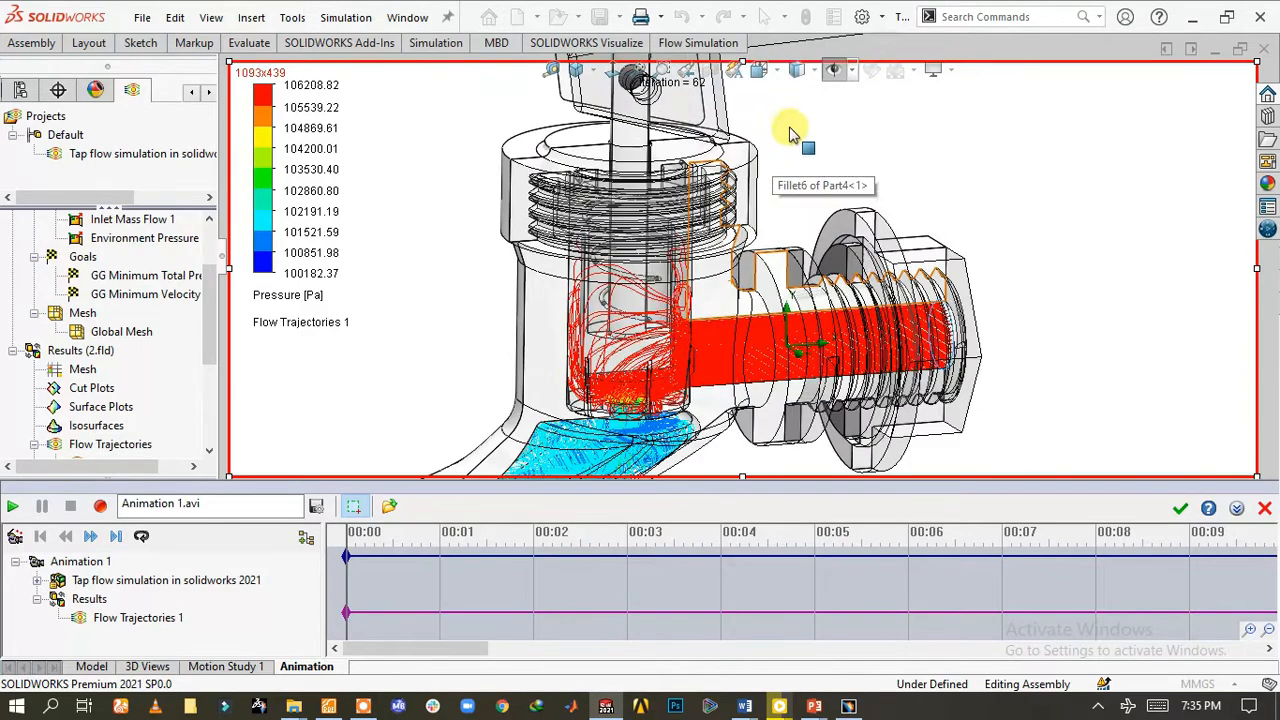
scroll(805, 229, up, 2)
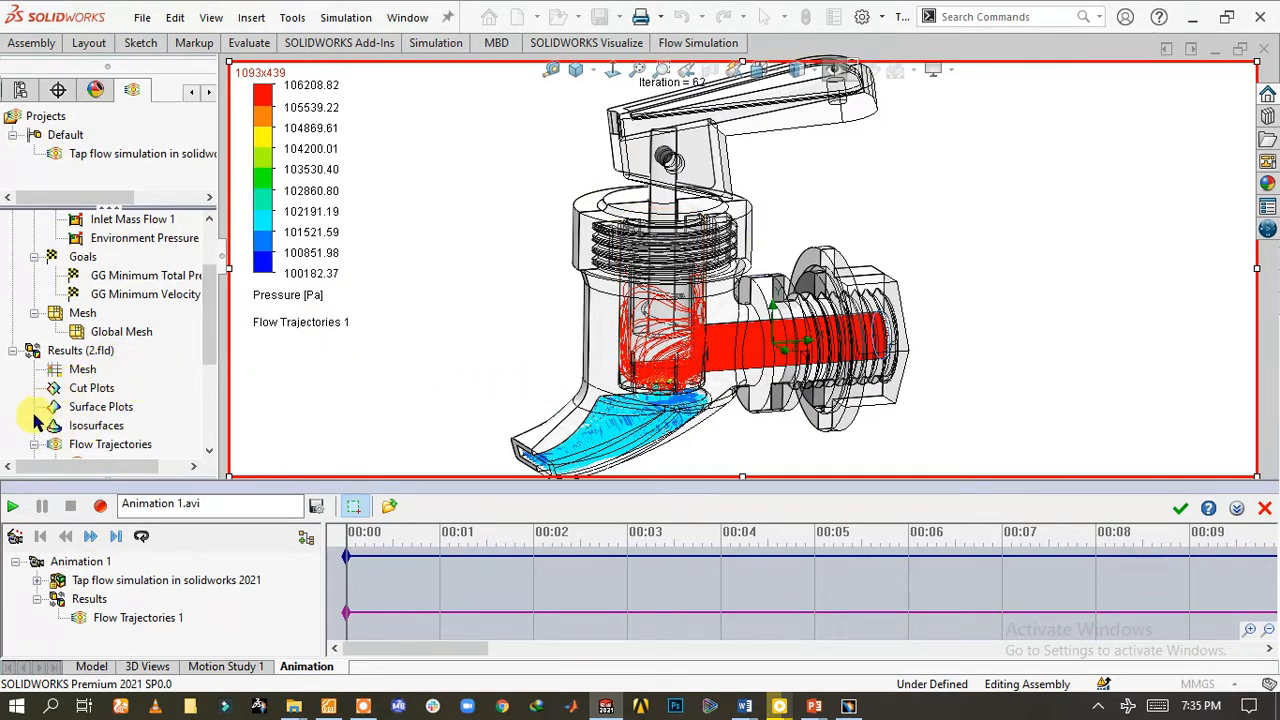
click(107, 505)
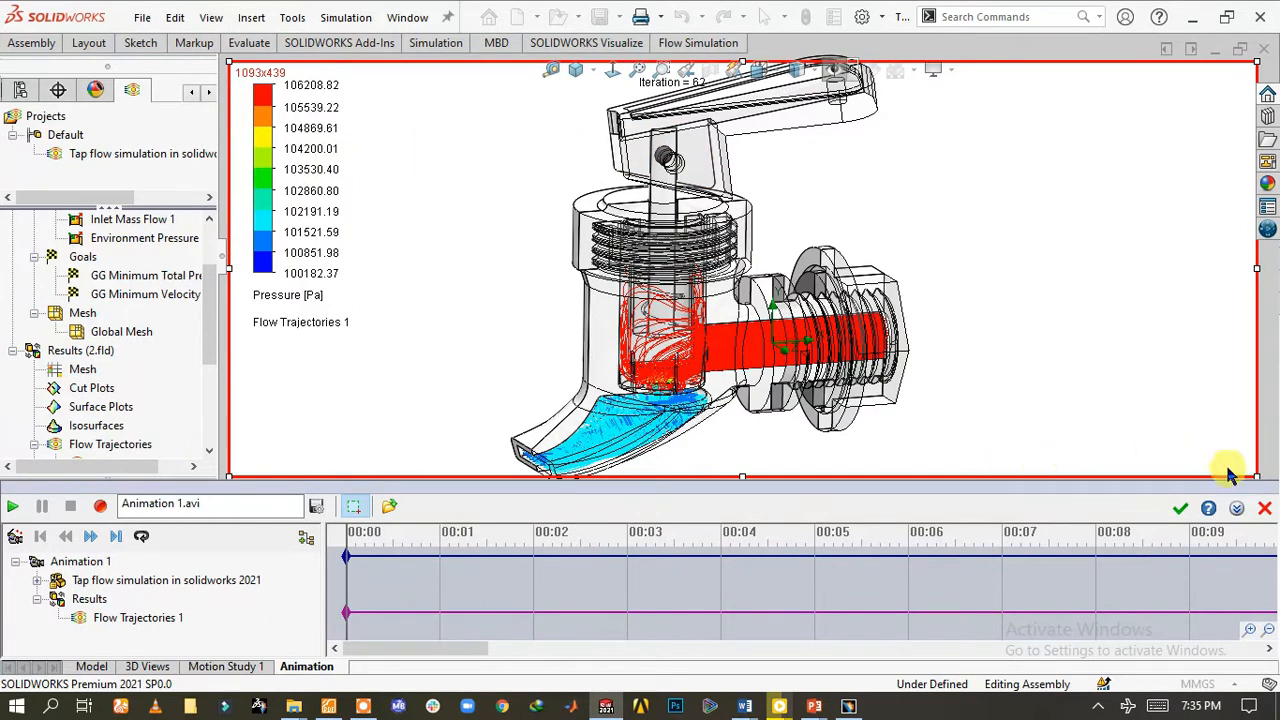
click(1184, 509)
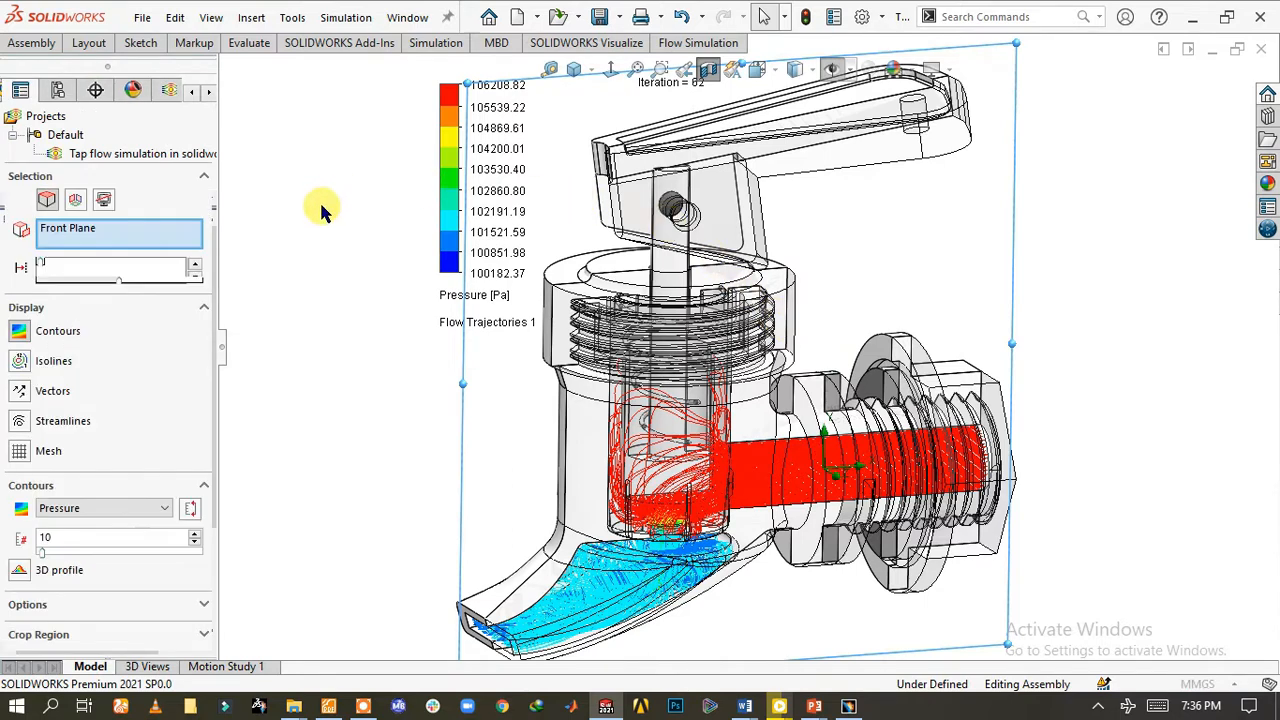
Create a pressure cut plot on the Front Plane with contours, isolines, vectors and mesh, using 17 contour levels and 0 m offset.
click(22, 364)
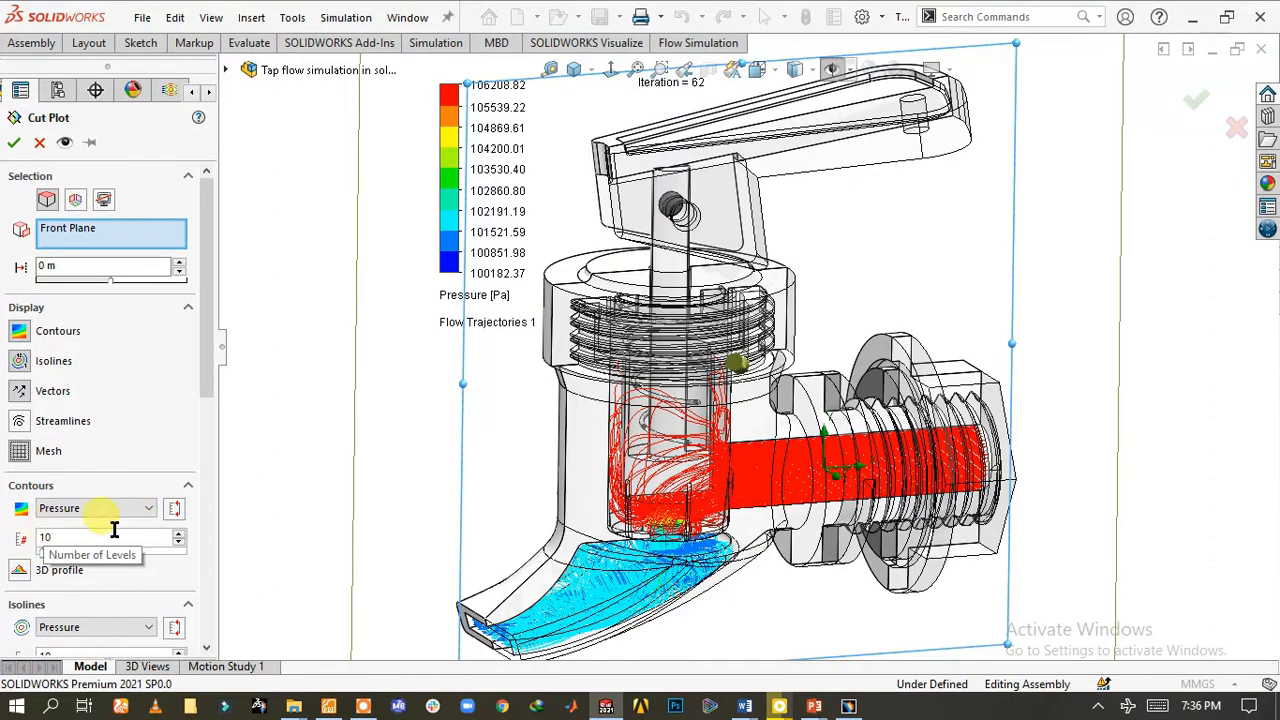
click(50, 545)
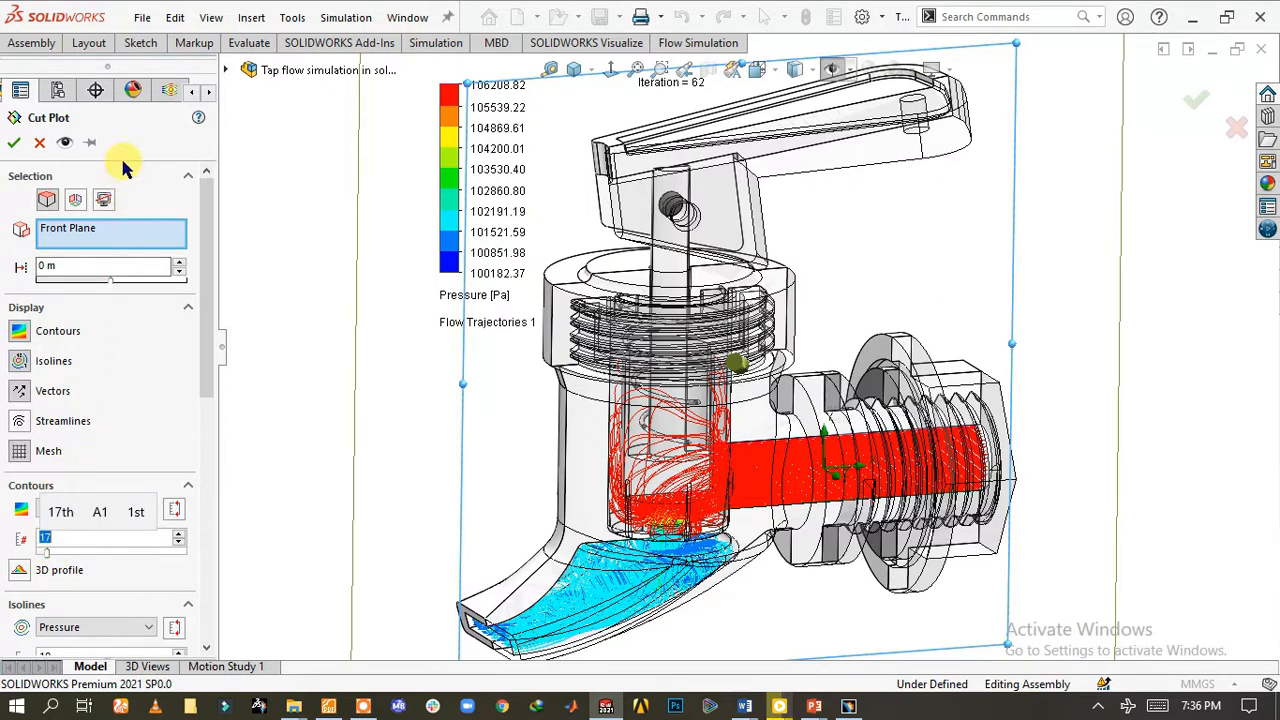
click(89, 266)
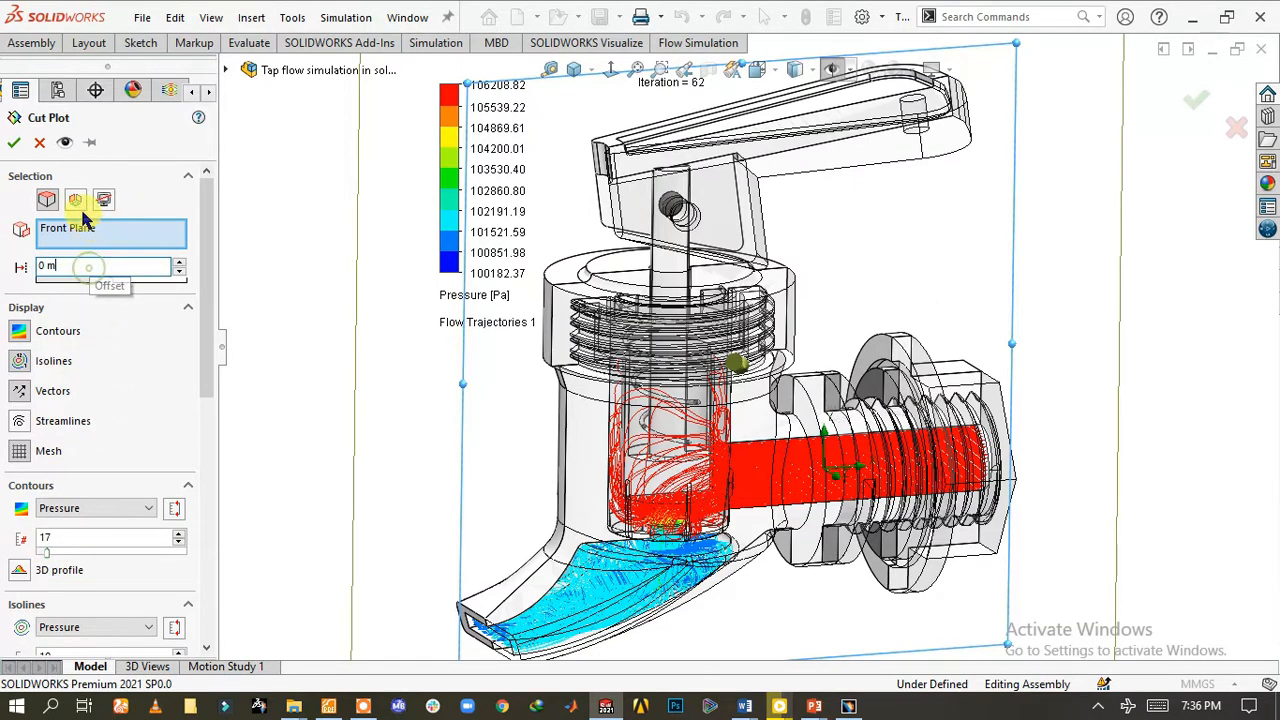
click(13, 146)
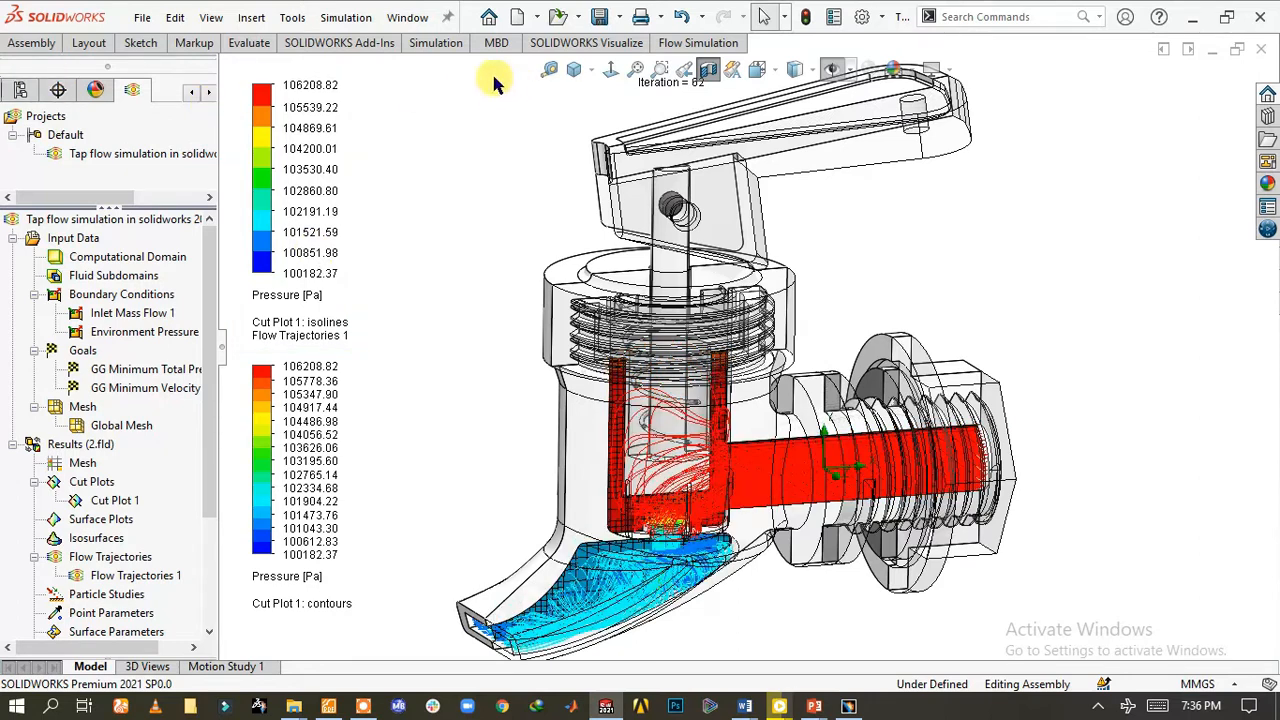
Orient the view normal to the tap body's sectioned face and examine the pressure distribution in the cut plot.
click(588, 428)
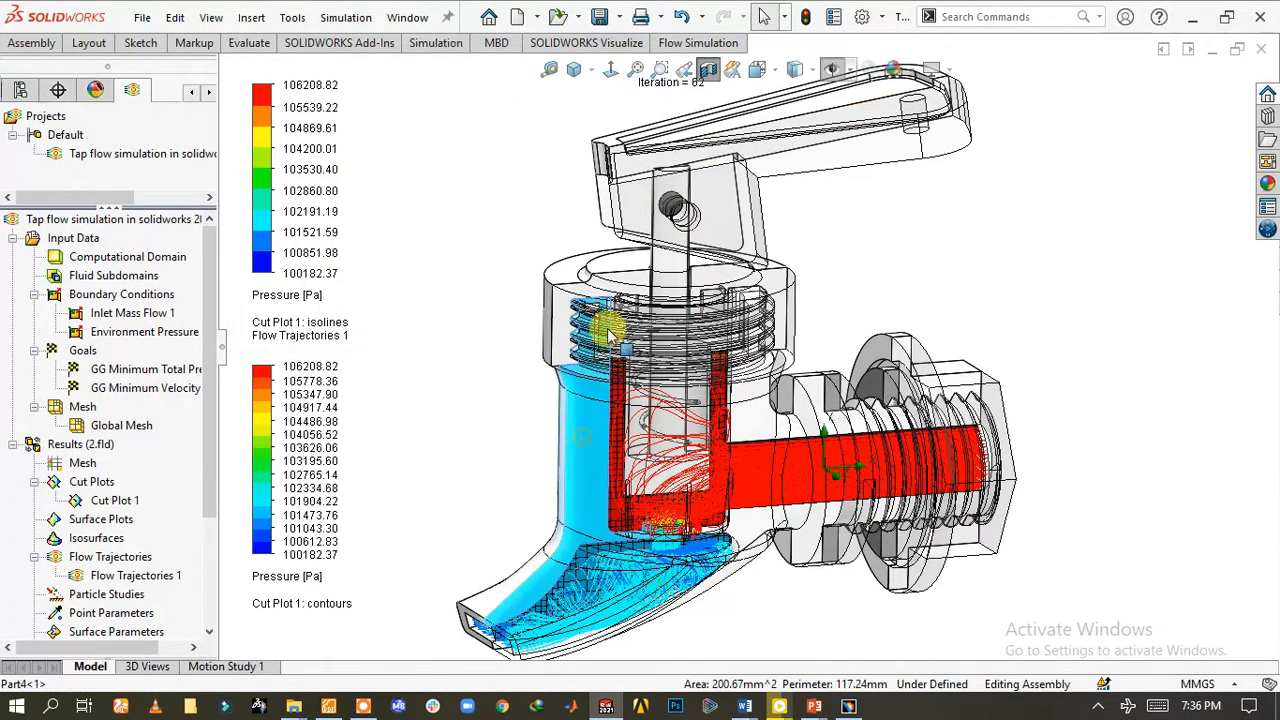
click(612, 70)
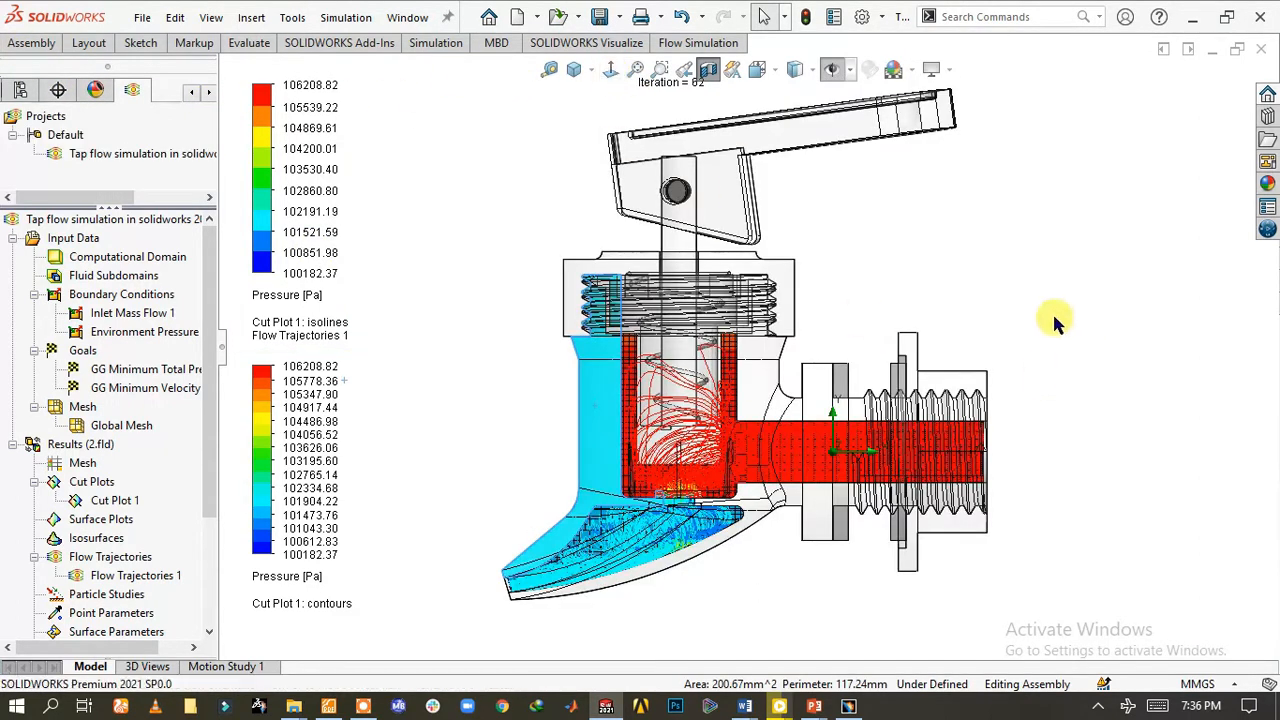
scroll(725, 436, down, 2)
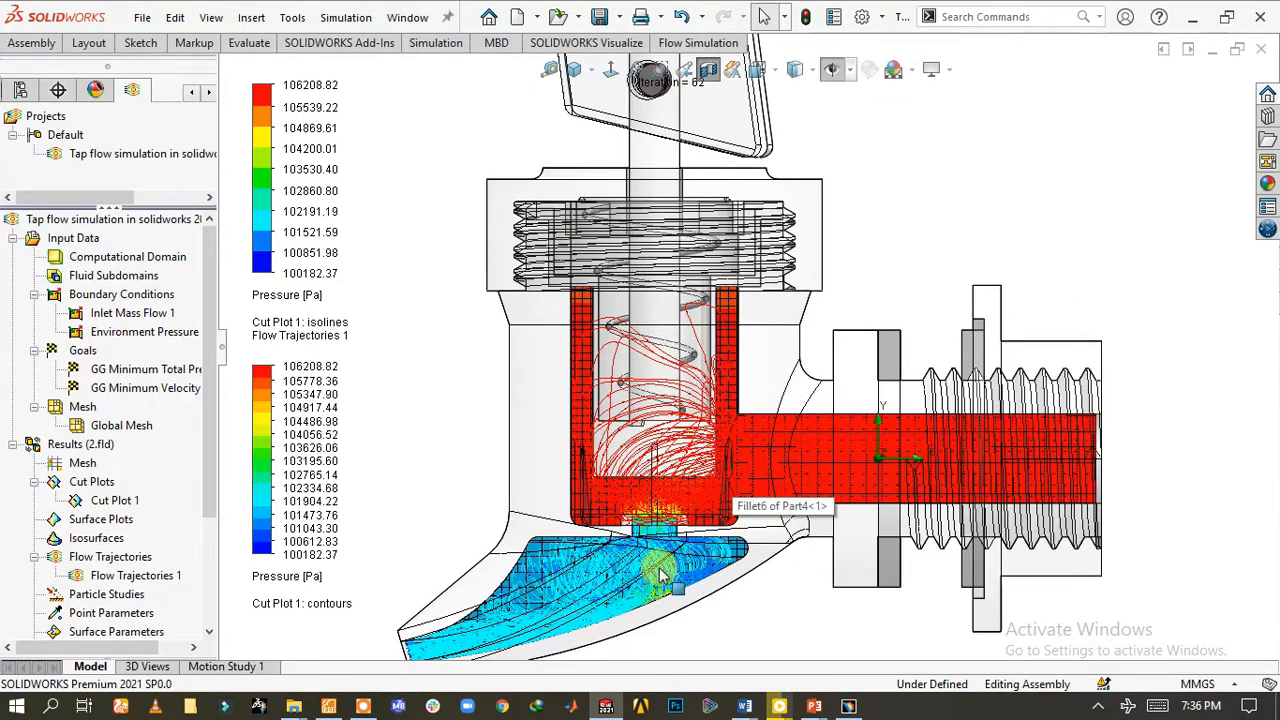
scroll(643, 557, up, 2)
scroll(704, 485, down, 2)
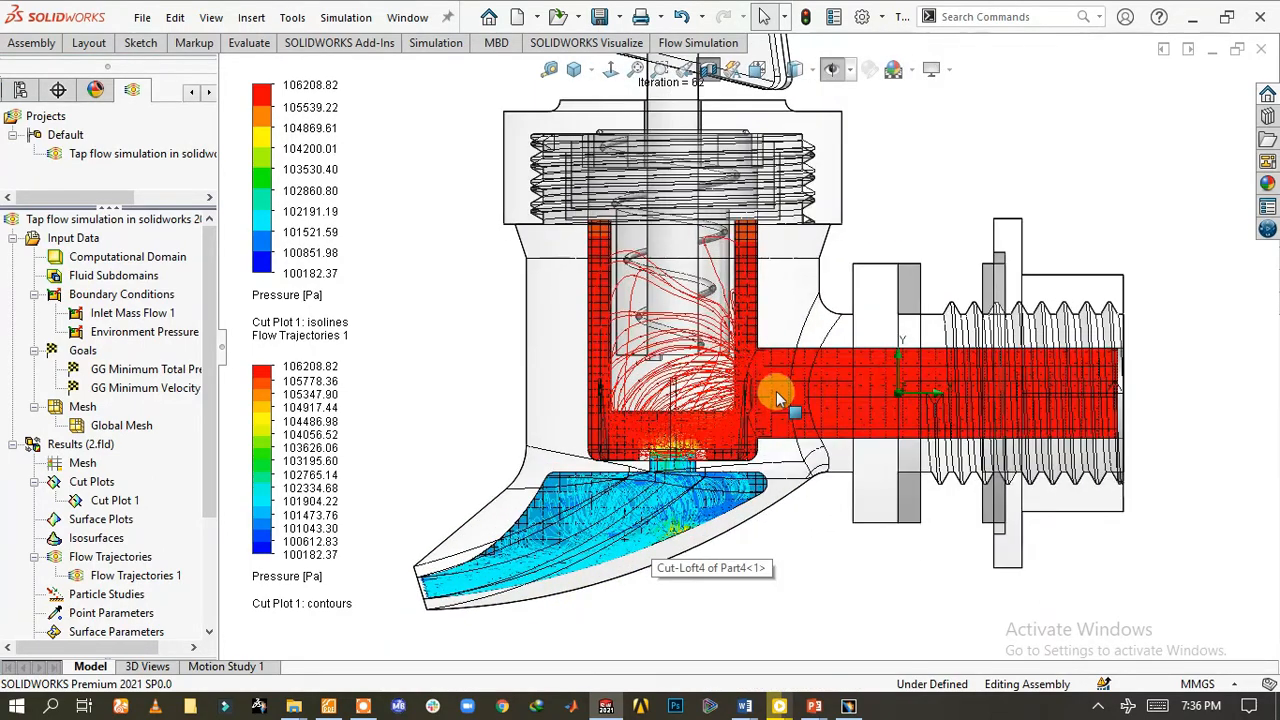
Play the cut plot through the tap and stop the playback.
right_click(95, 502)
click(132, 333)
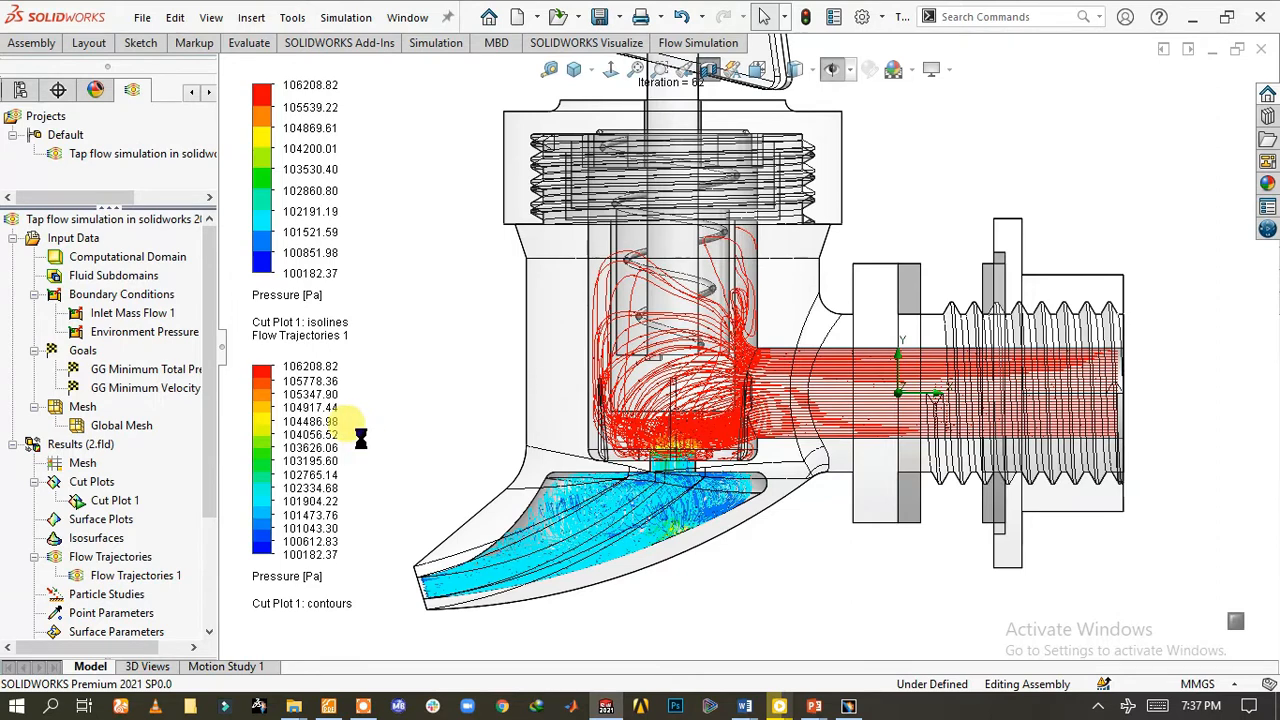
right_click(110, 502)
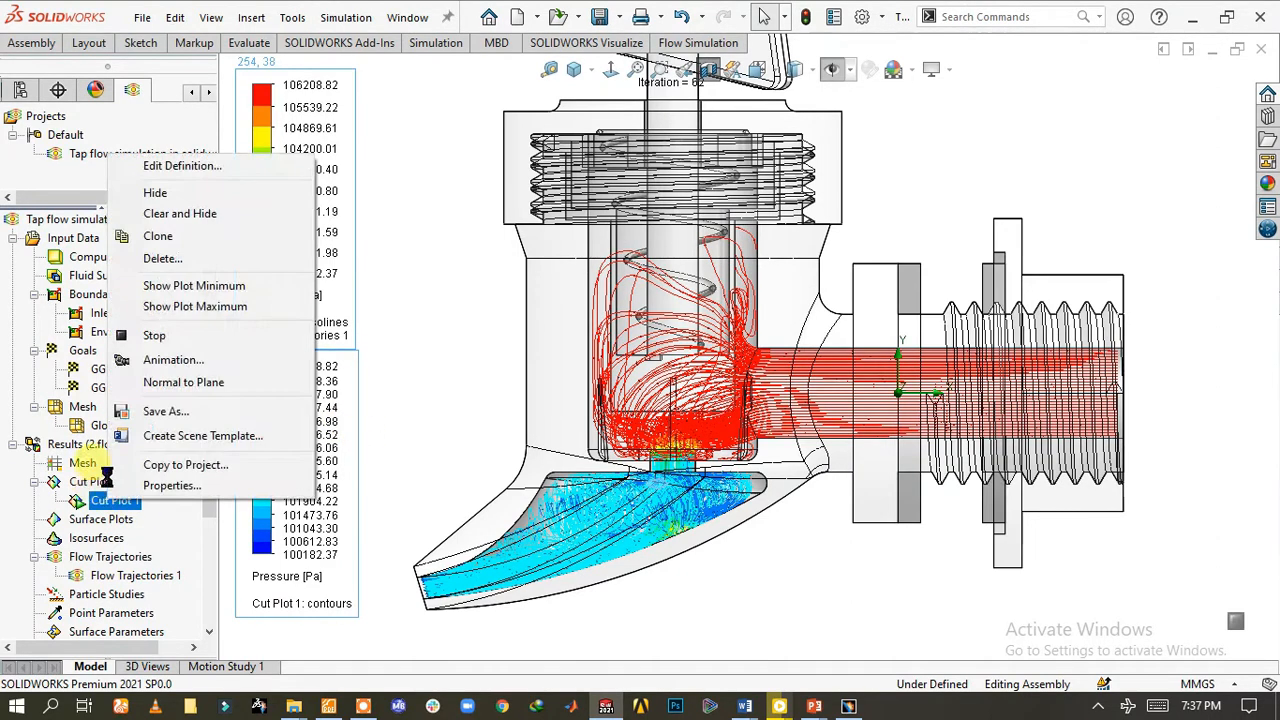
click(160, 335)
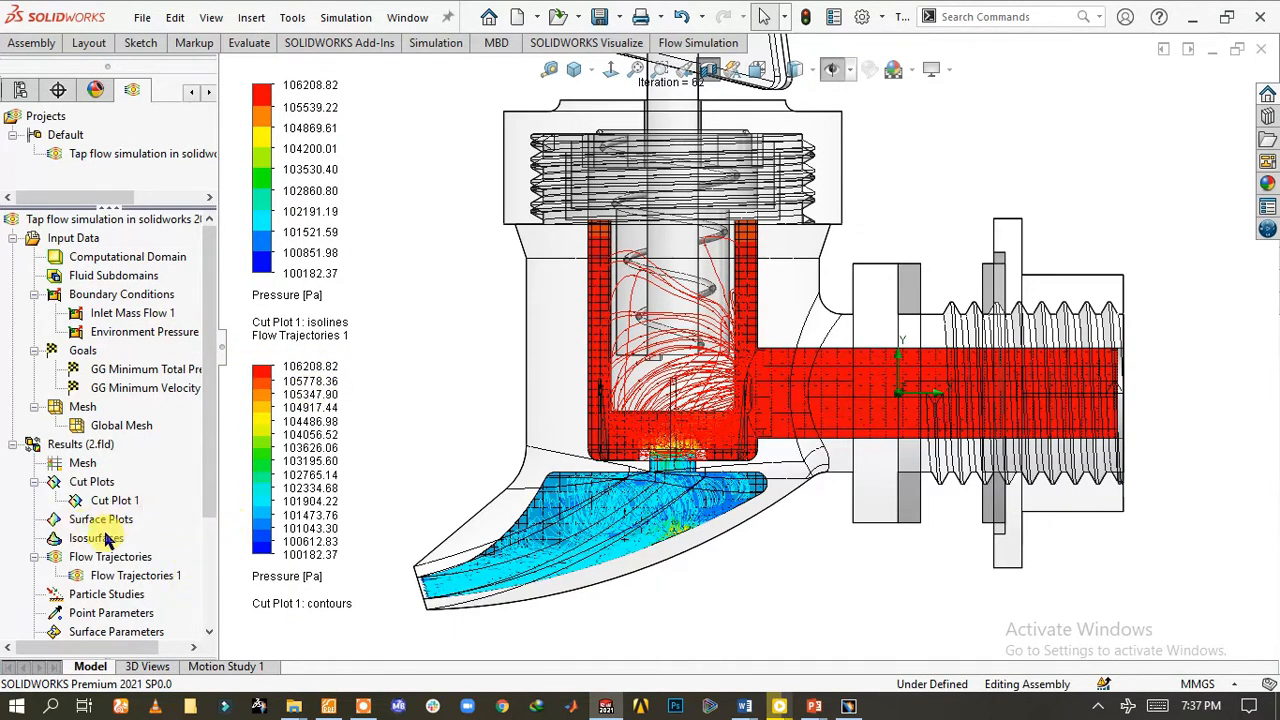
Create a pressure surface plot on all faces with contours, isolines and vectors.
right_click(110, 523)
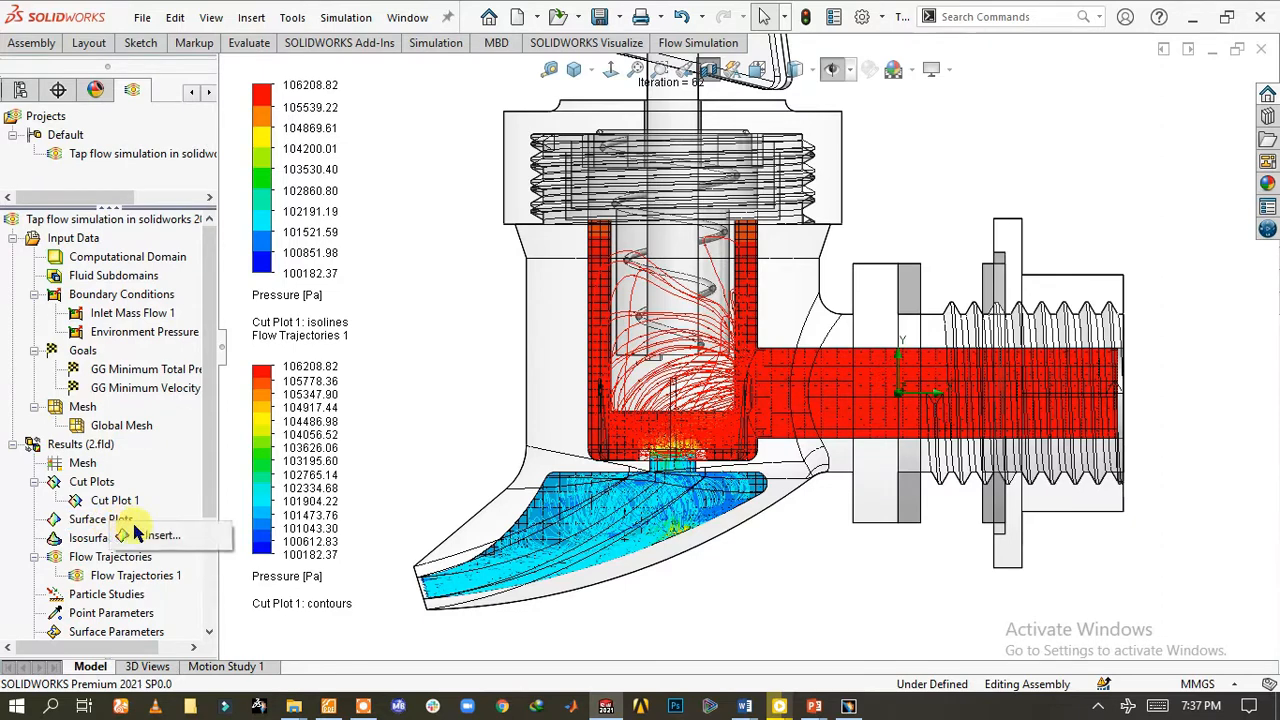
click(163, 535)
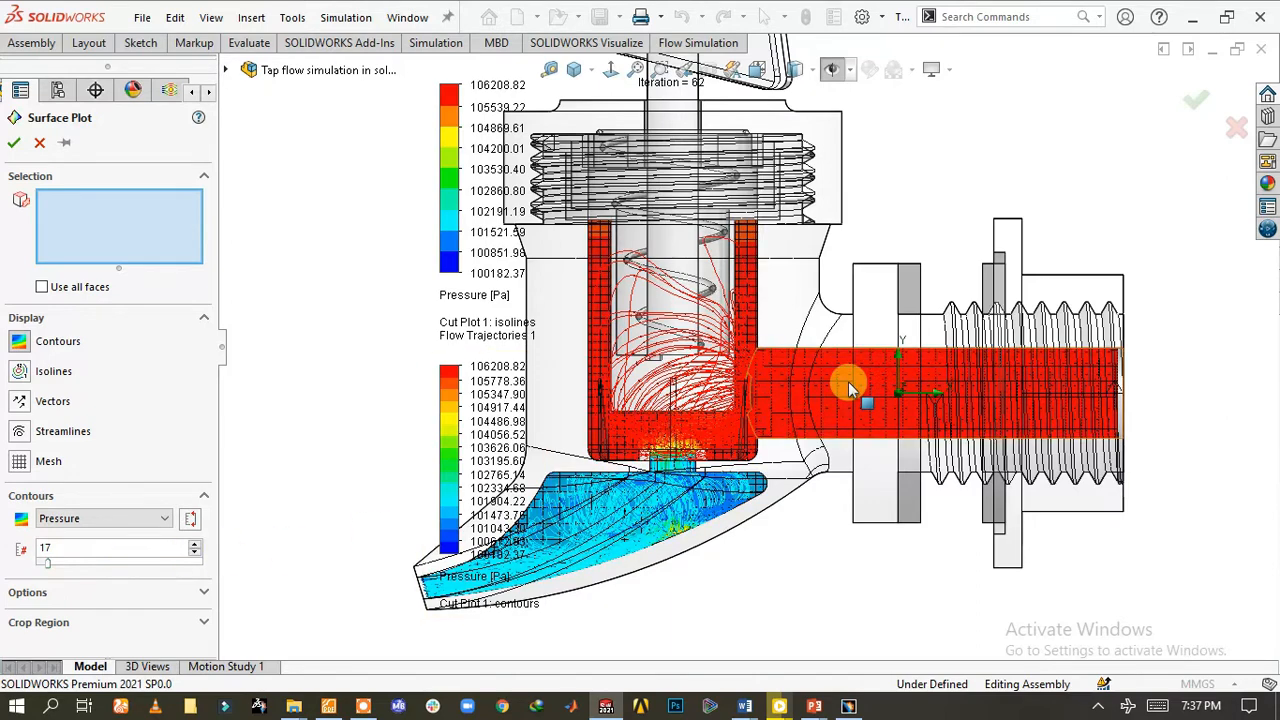
click(767, 383)
click(750, 367)
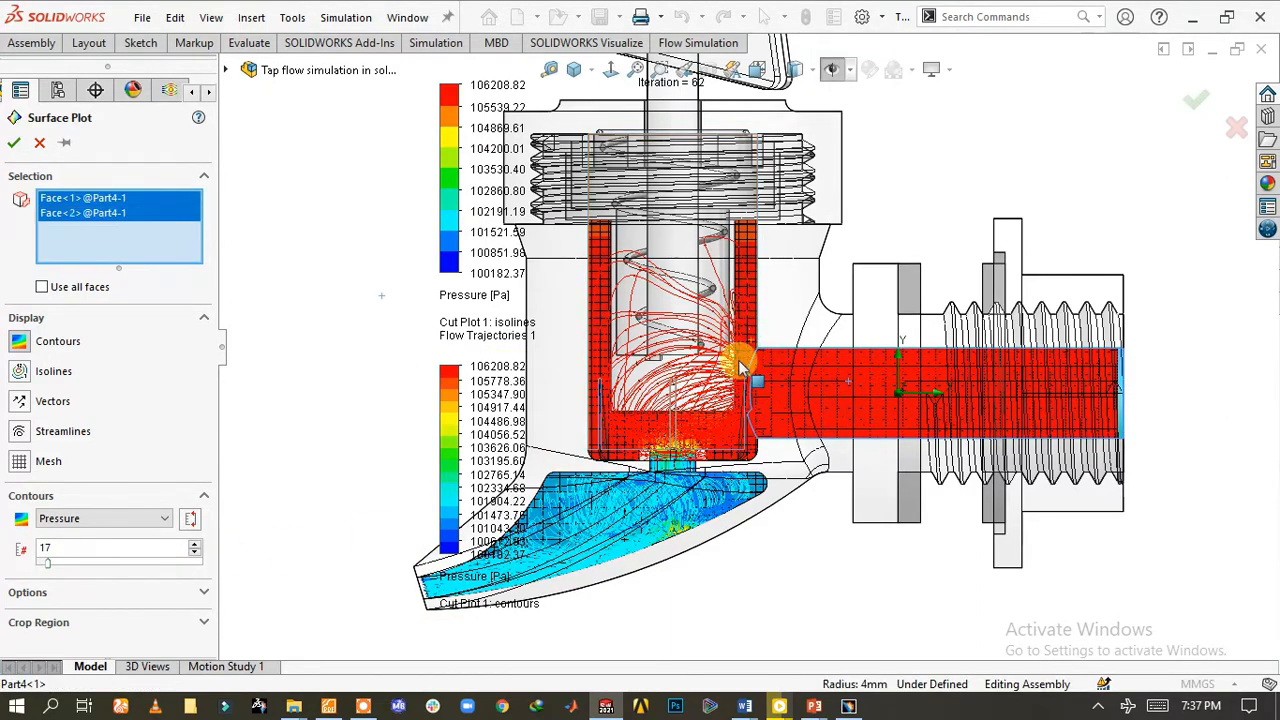
click(726, 500)
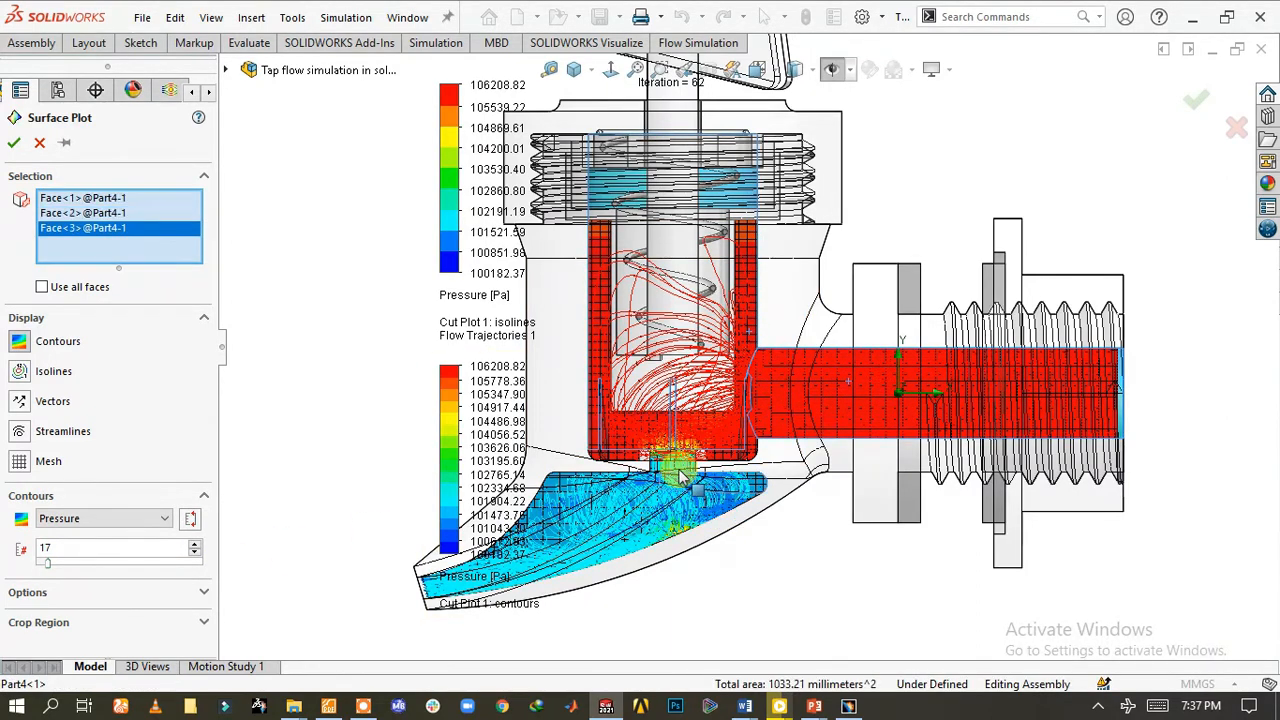
click(678, 470)
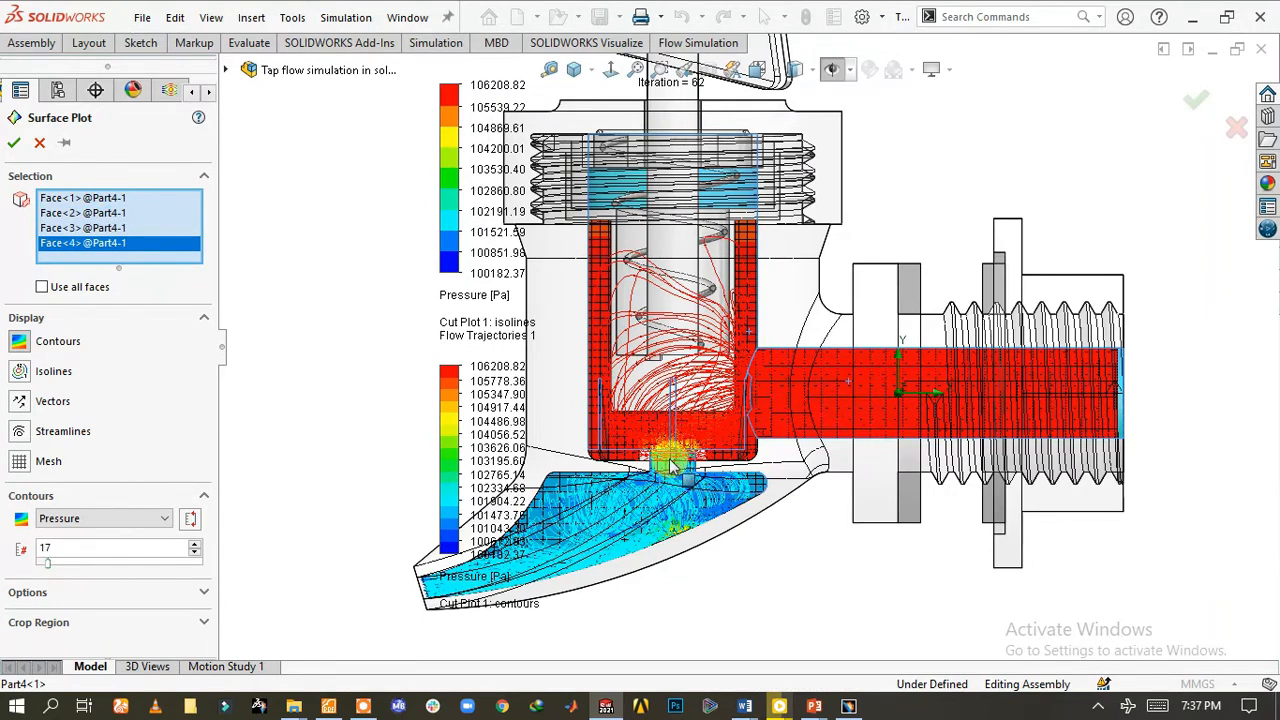
click(57, 287)
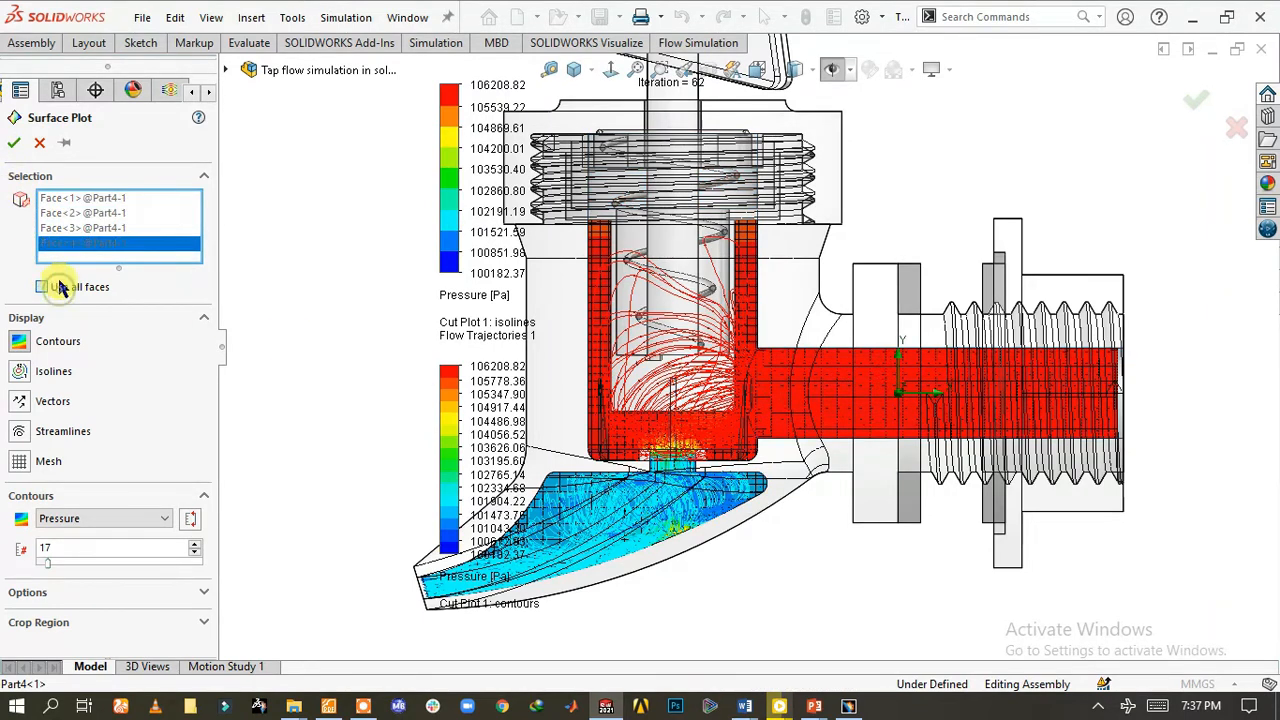
click(19, 378)
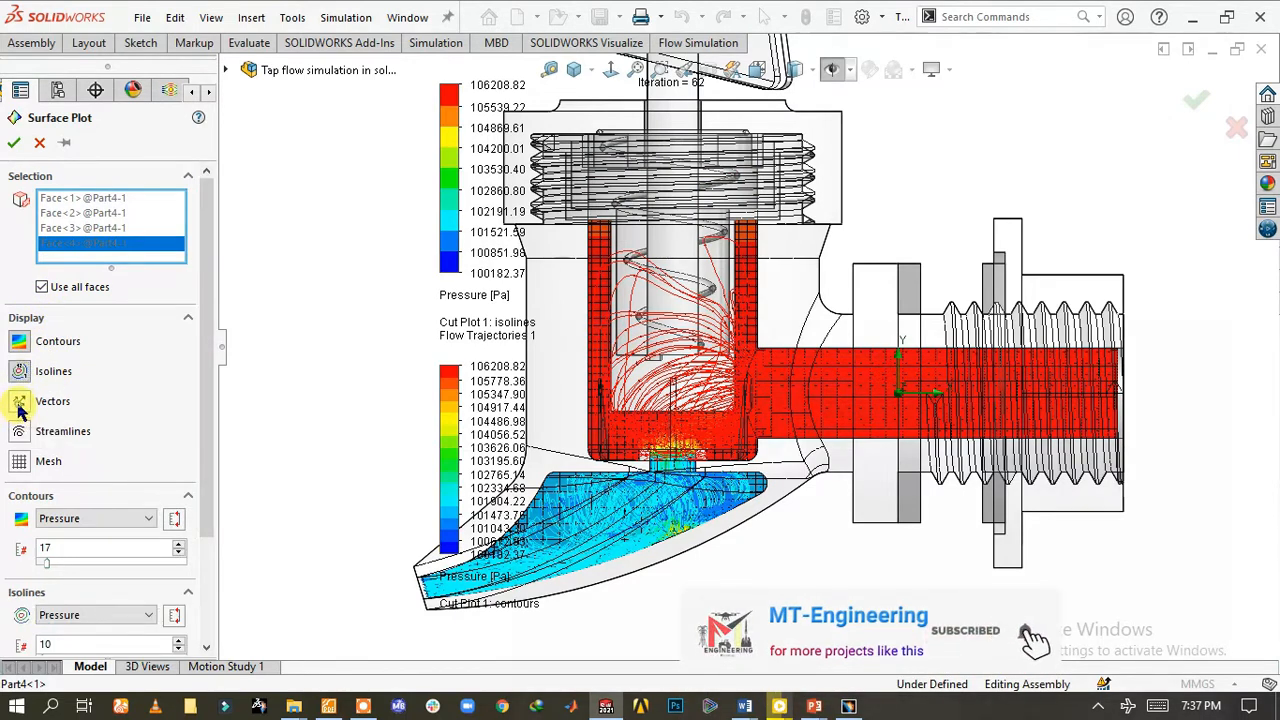
click(19, 405)
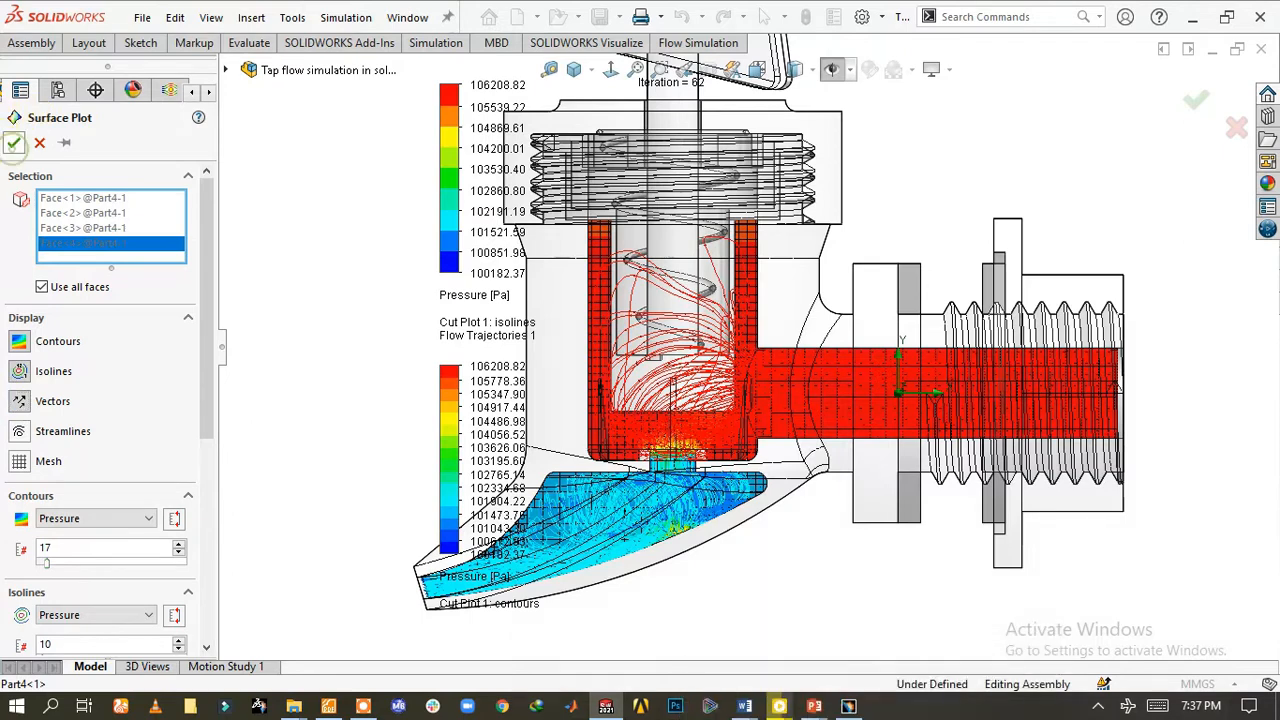
click(14, 147)
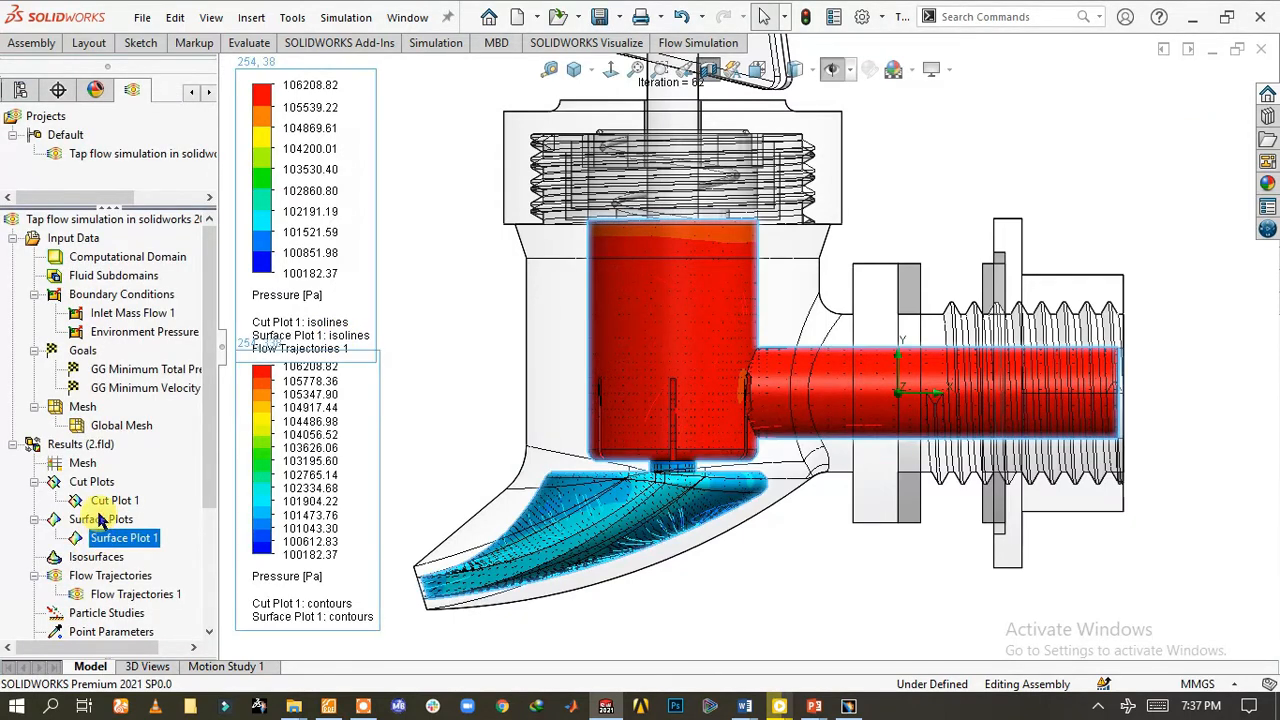
Hide Cut Plot 1 and Flow Trajectories 1 so that only the surface plot is displayed.
click(104, 506)
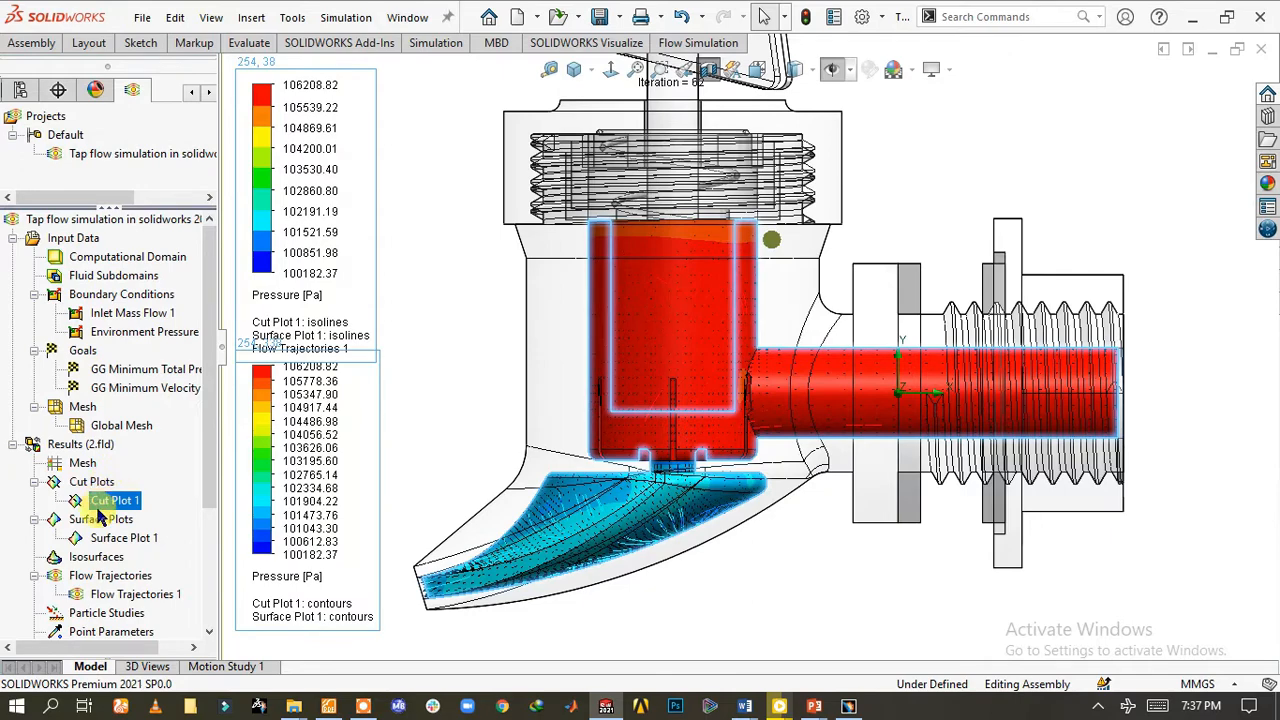
right_click(104, 506)
click(143, 194)
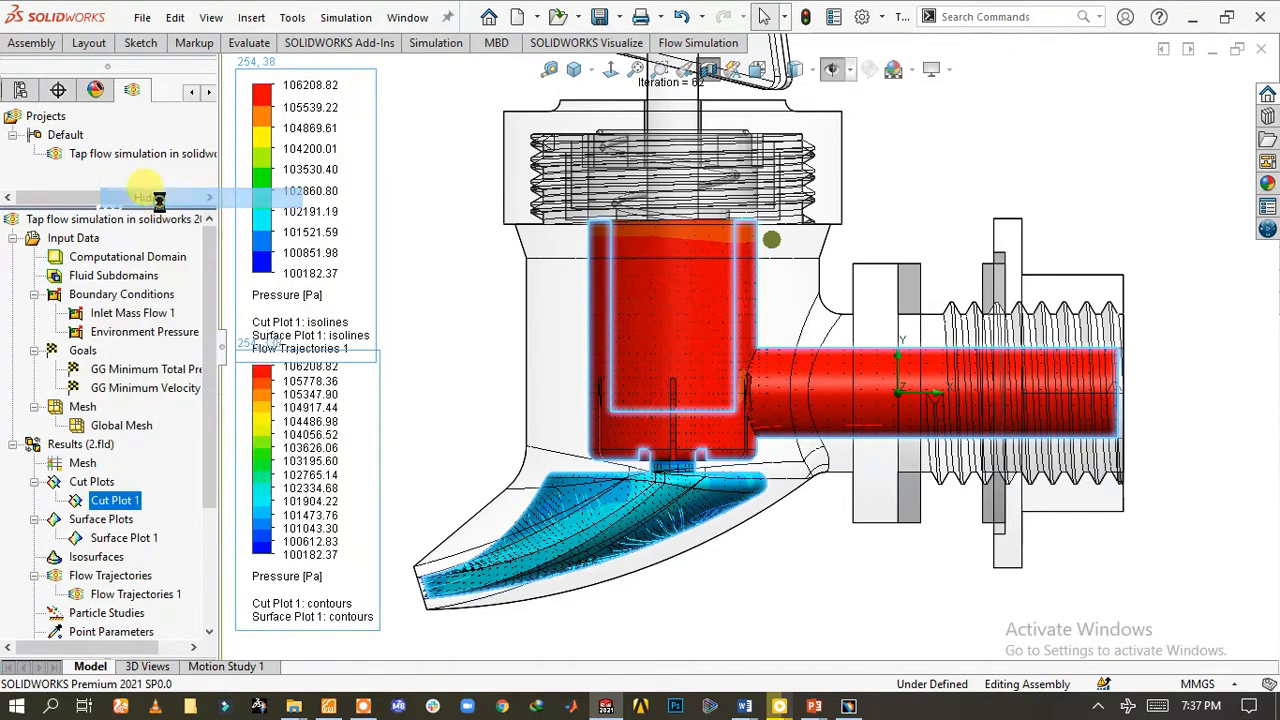
click(125, 593)
right_click(122, 594)
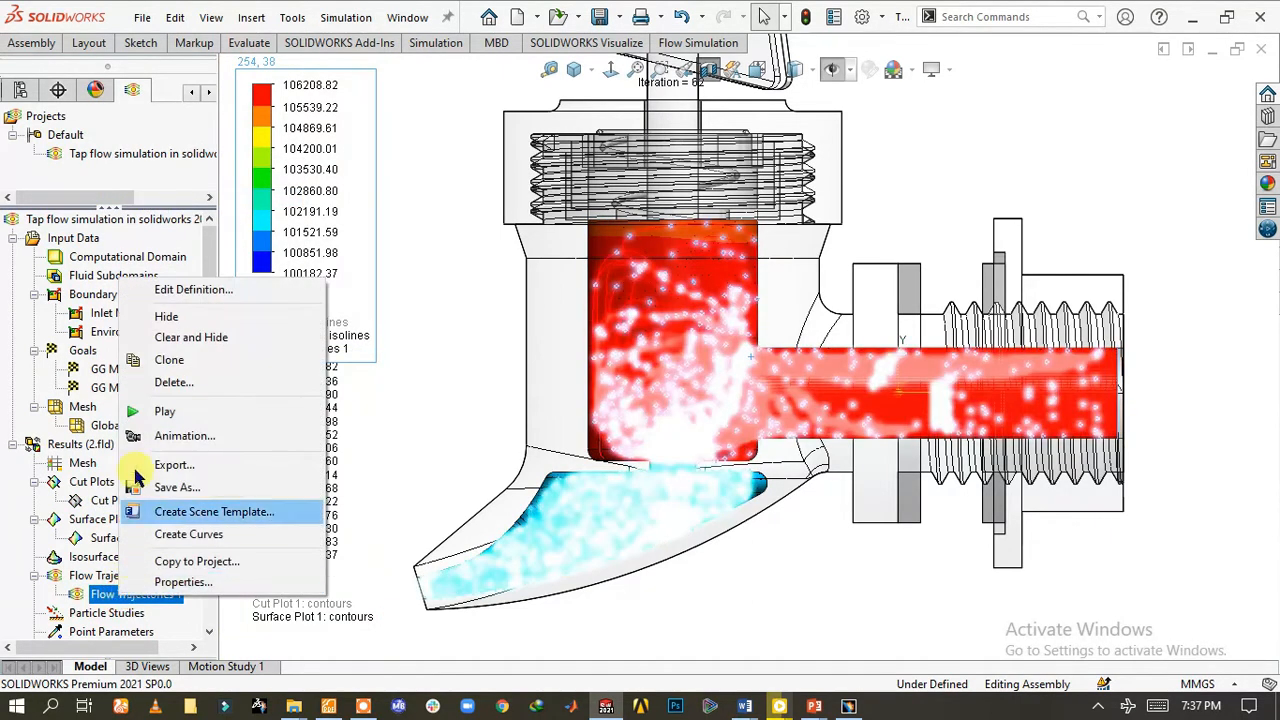
click(174, 316)
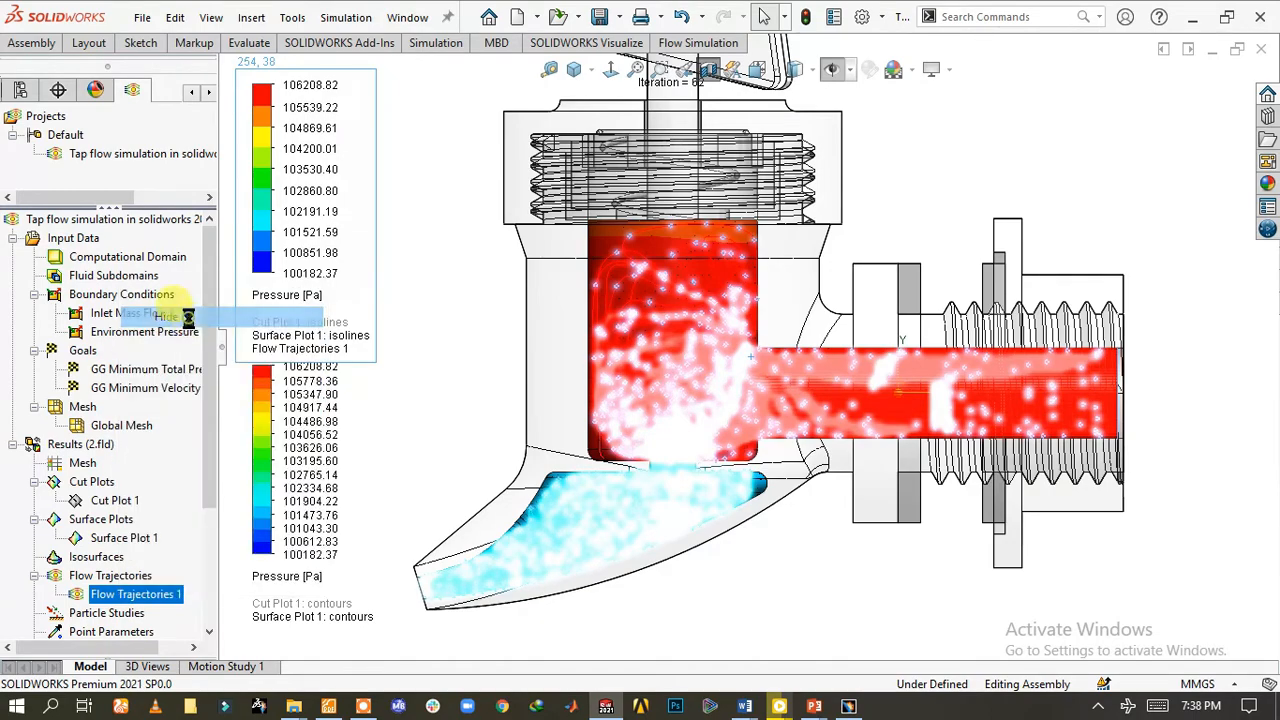
Change the parameter of the surface plot's contour legend to Velocity.
middle_drag(734, 429, 826, 320)
scroll(545, 85, down, 5)
scroll(833, 276, down, 2)
scroll(851, 369, up, 6)
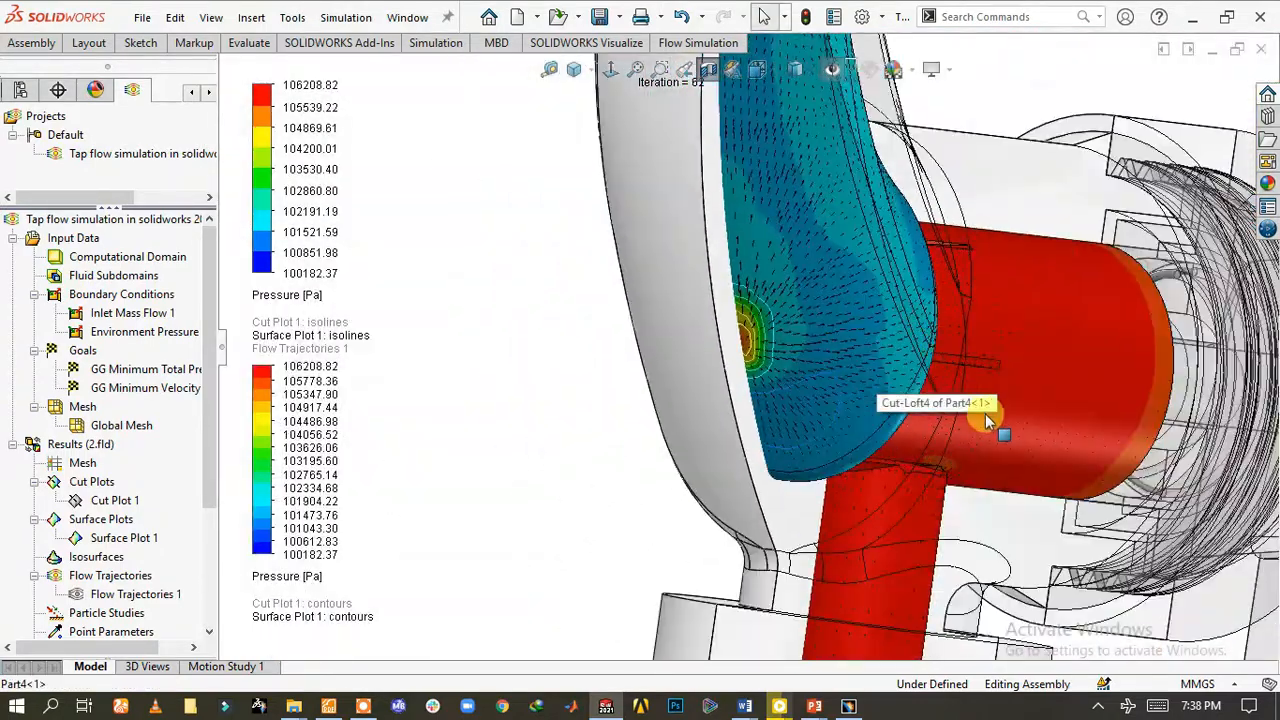
middle_drag(985, 419, 800, 440)
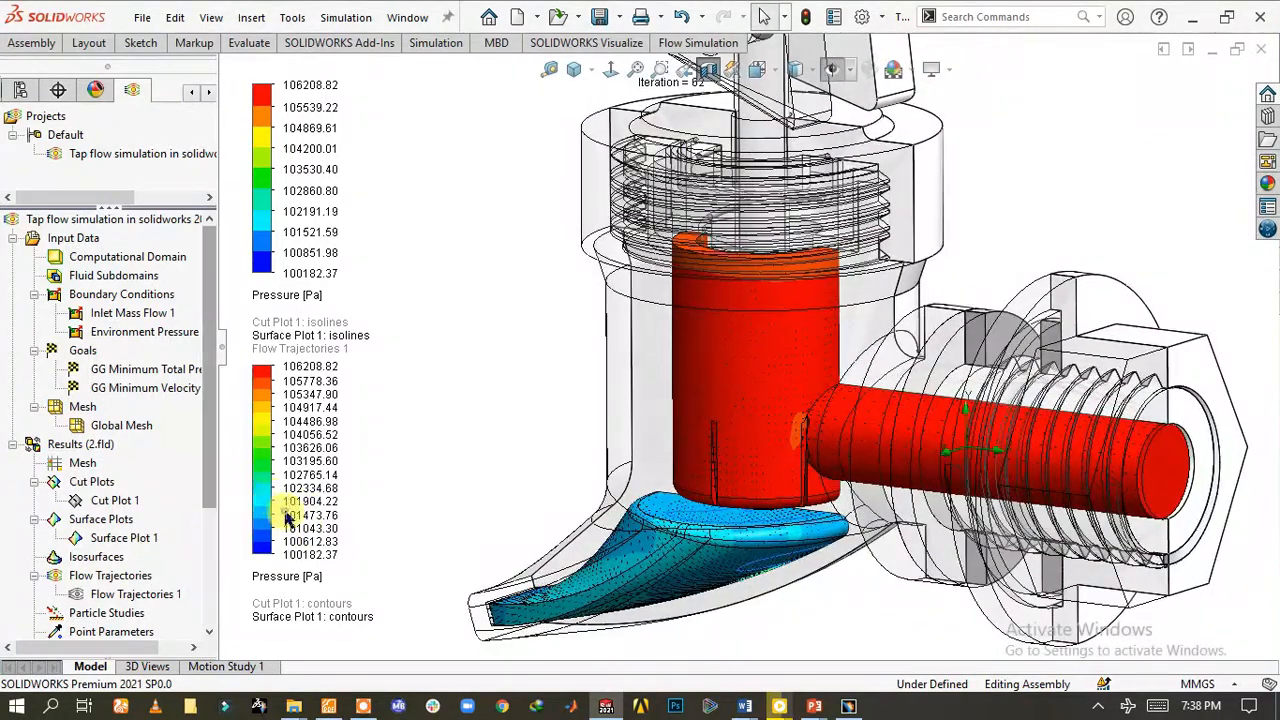
click(300, 588)
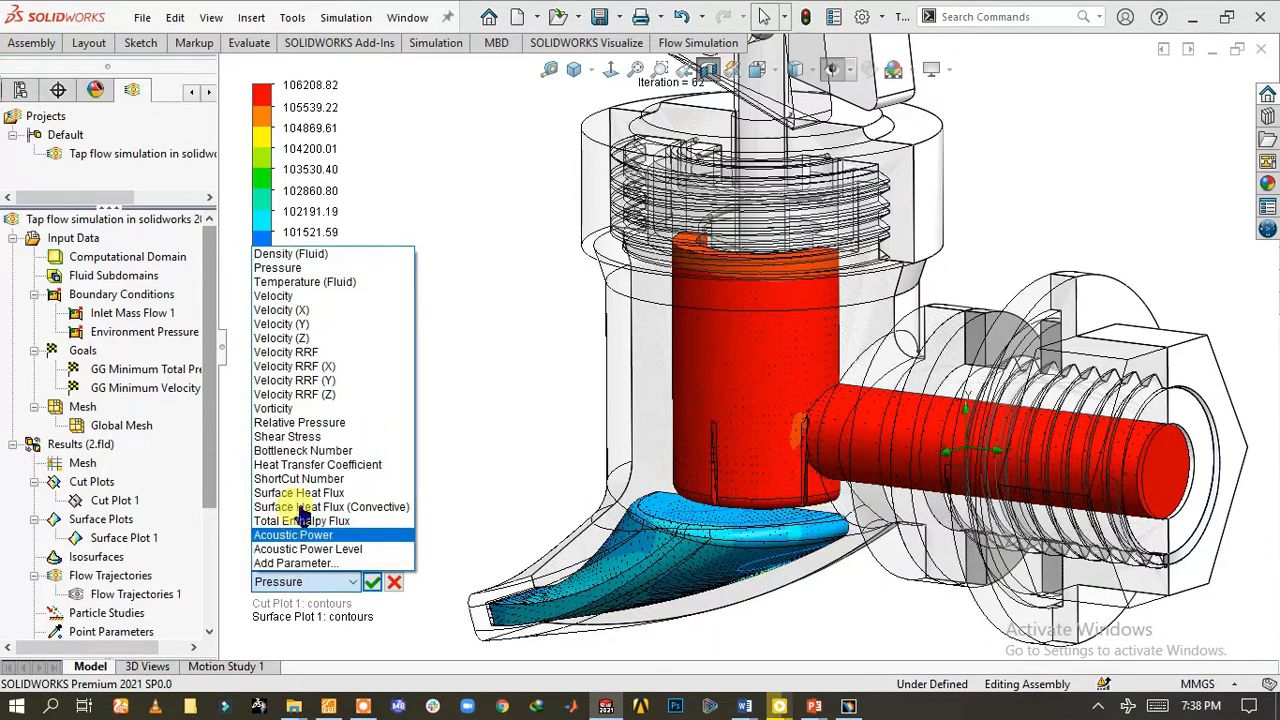
click(278, 296)
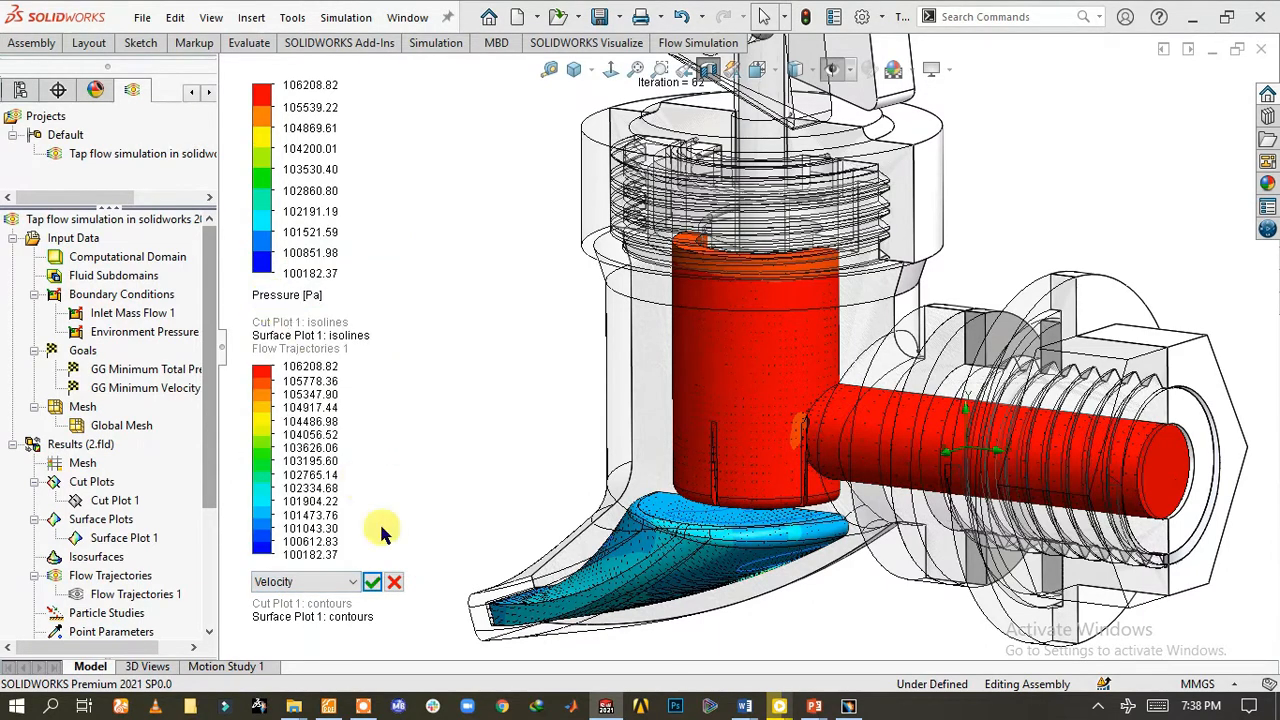
click(371, 583)
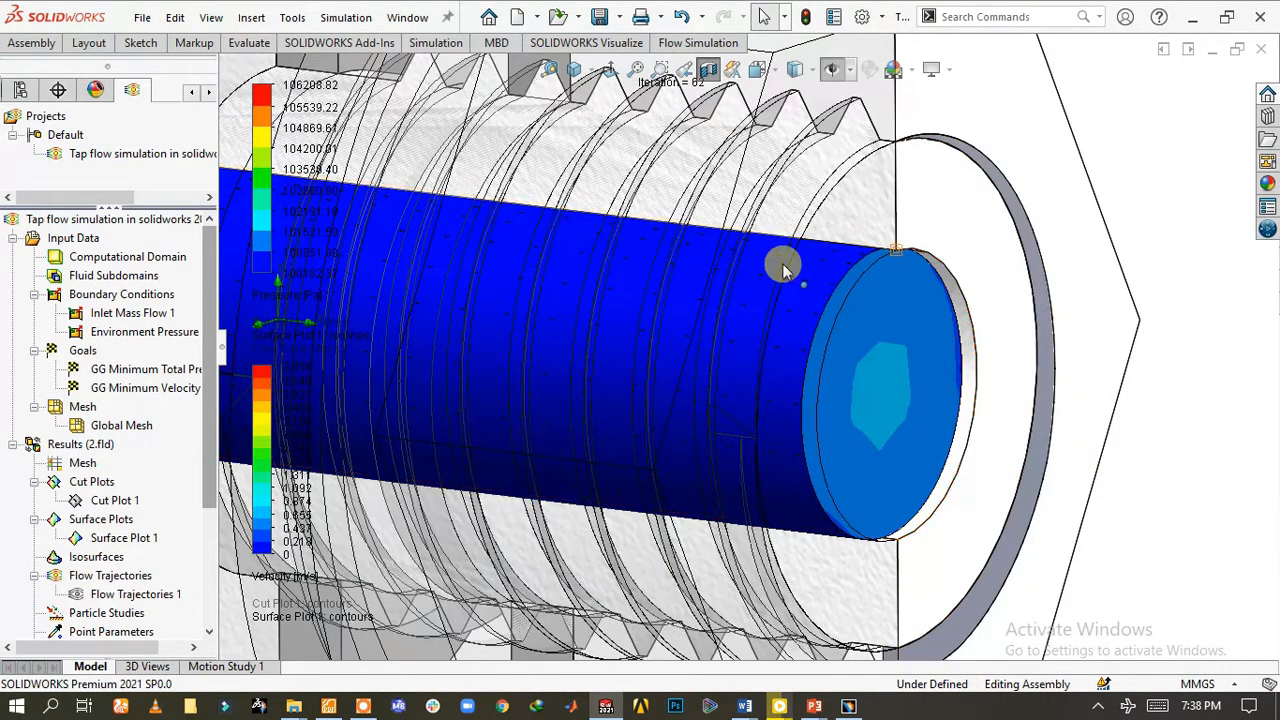
Examine the velocity surface plot at the inlet face, along the spout's inner surface and at the outlet opening.
click(878, 396)
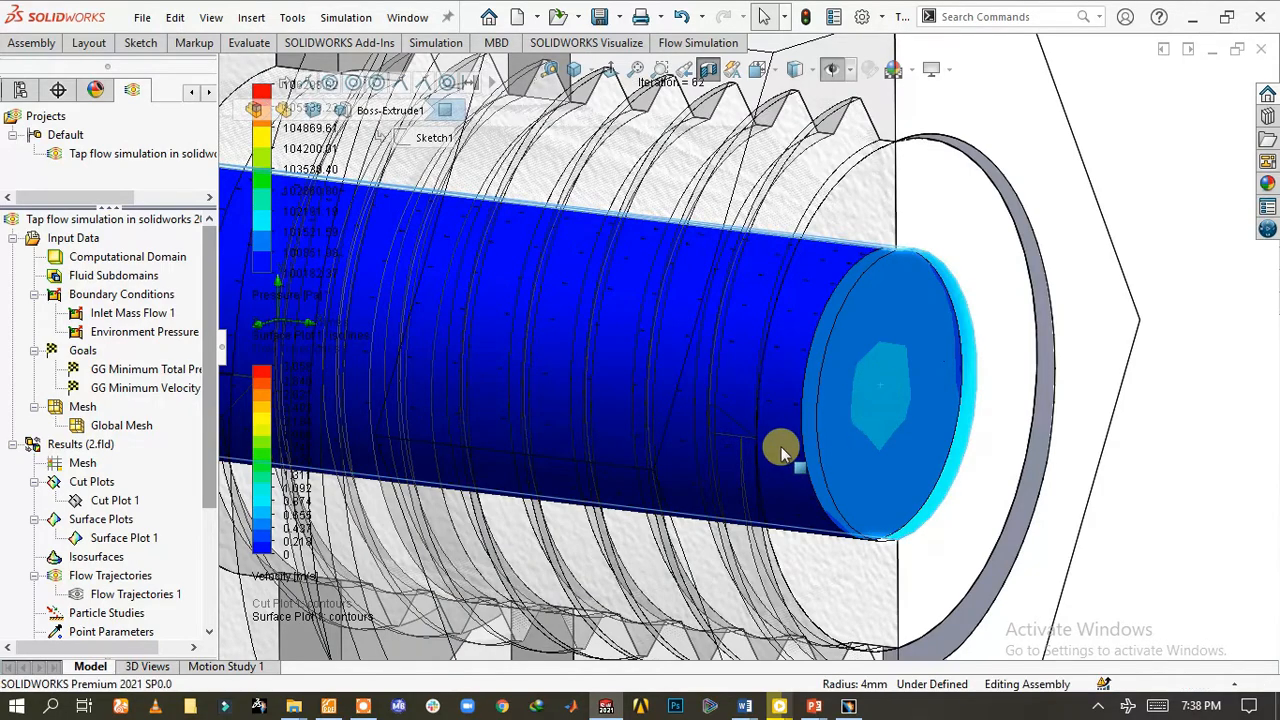
scroll(781, 454, up, 8)
scroll(492, 393, down, 4)
scroll(705, 420, down, 3)
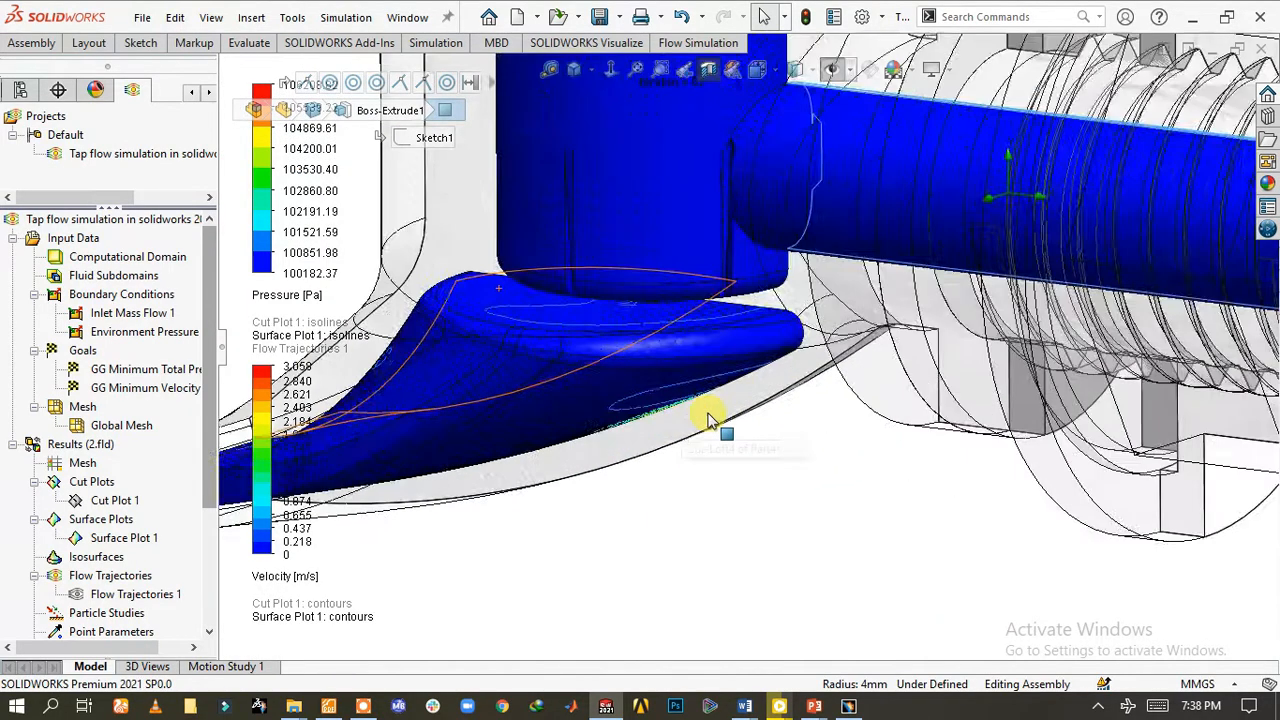
scroll(705, 420, down, 6)
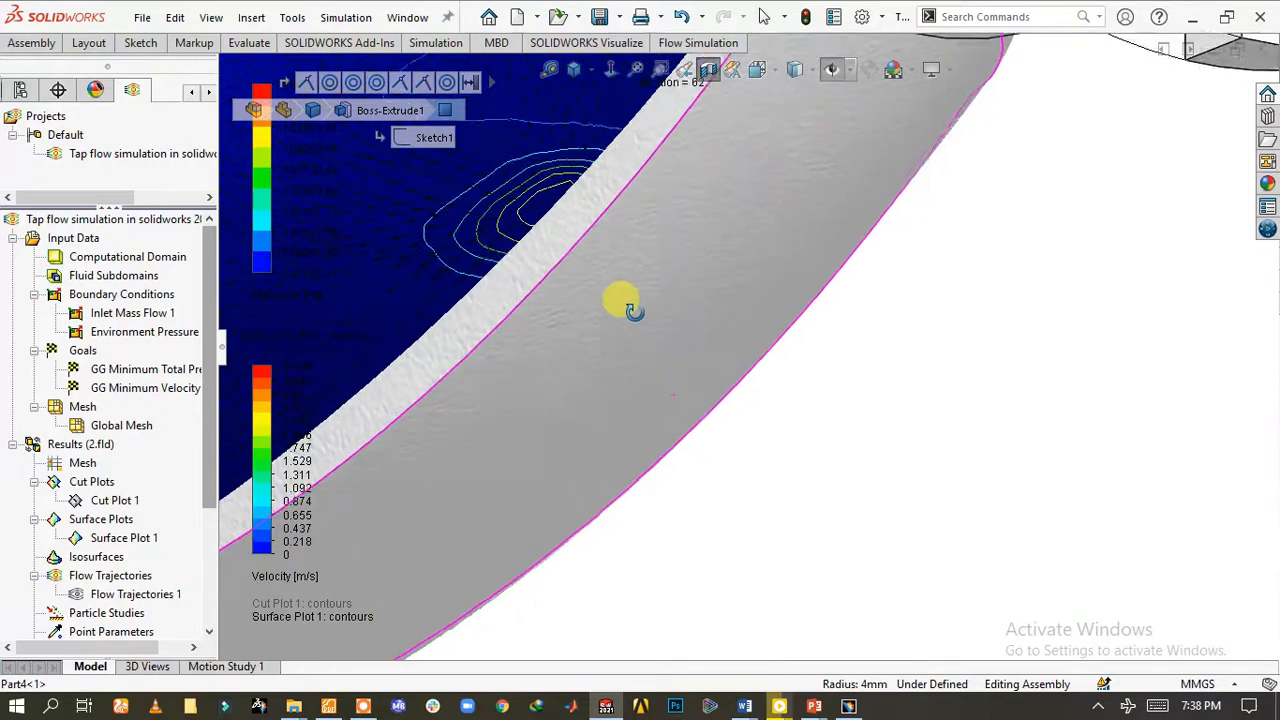
mouse_move(632, 310)
middle_down()
mouse_move(537, 229)
mouse_move(503, 229)
mouse_move(478, 165)
mouse_move(509, 194)
mouse_move(706, 209)
middle_up()
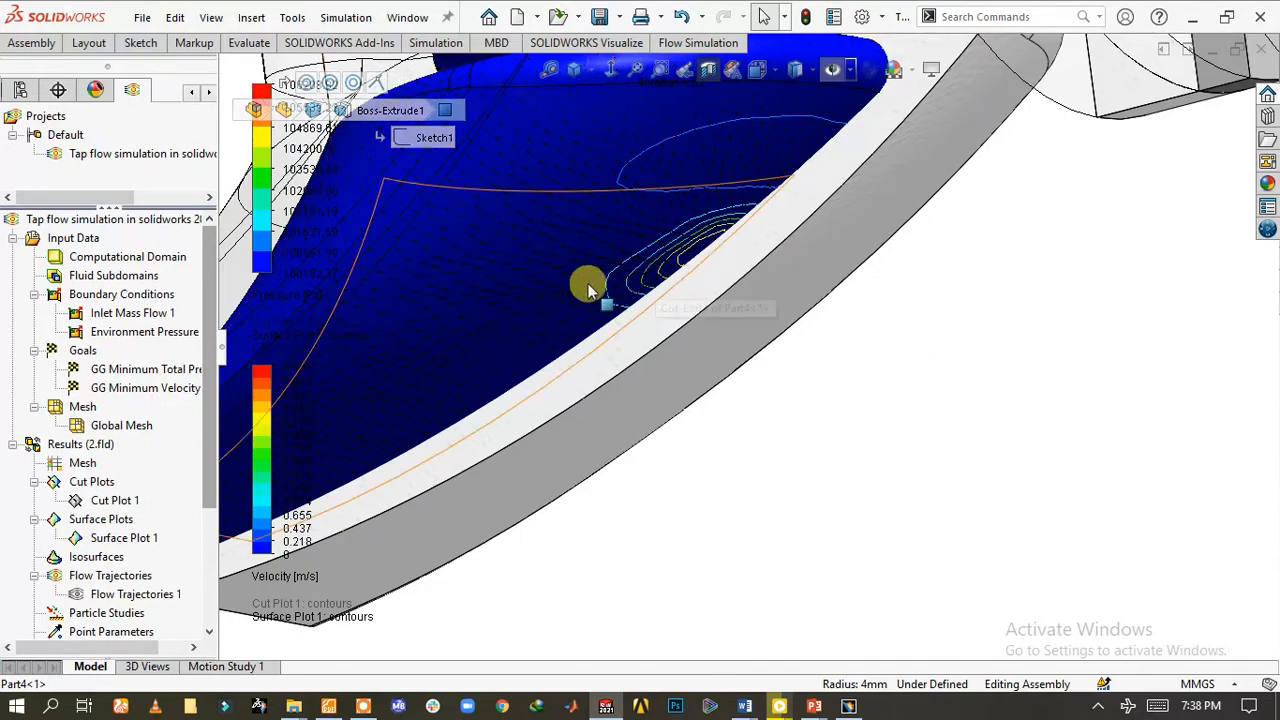
middle_drag(588, 288, 757, 331)
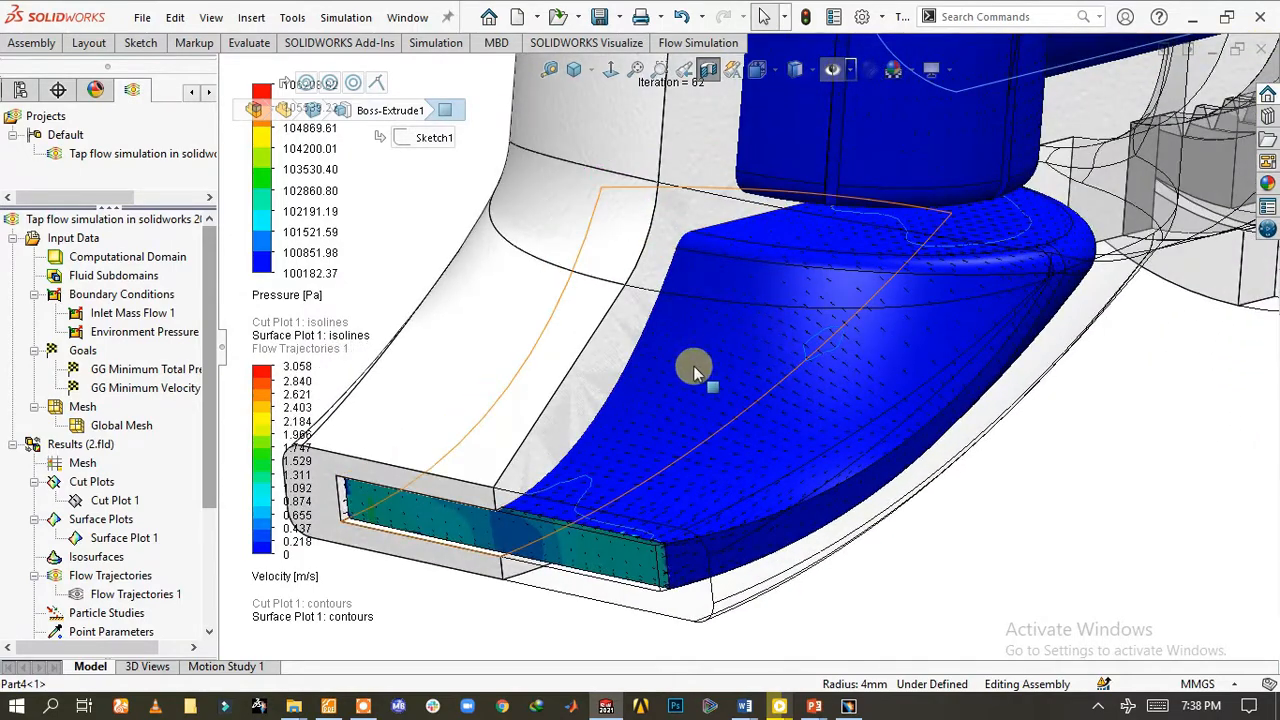
scroll(814, 391, up, 5)
scroll(854, 237, down, 2)
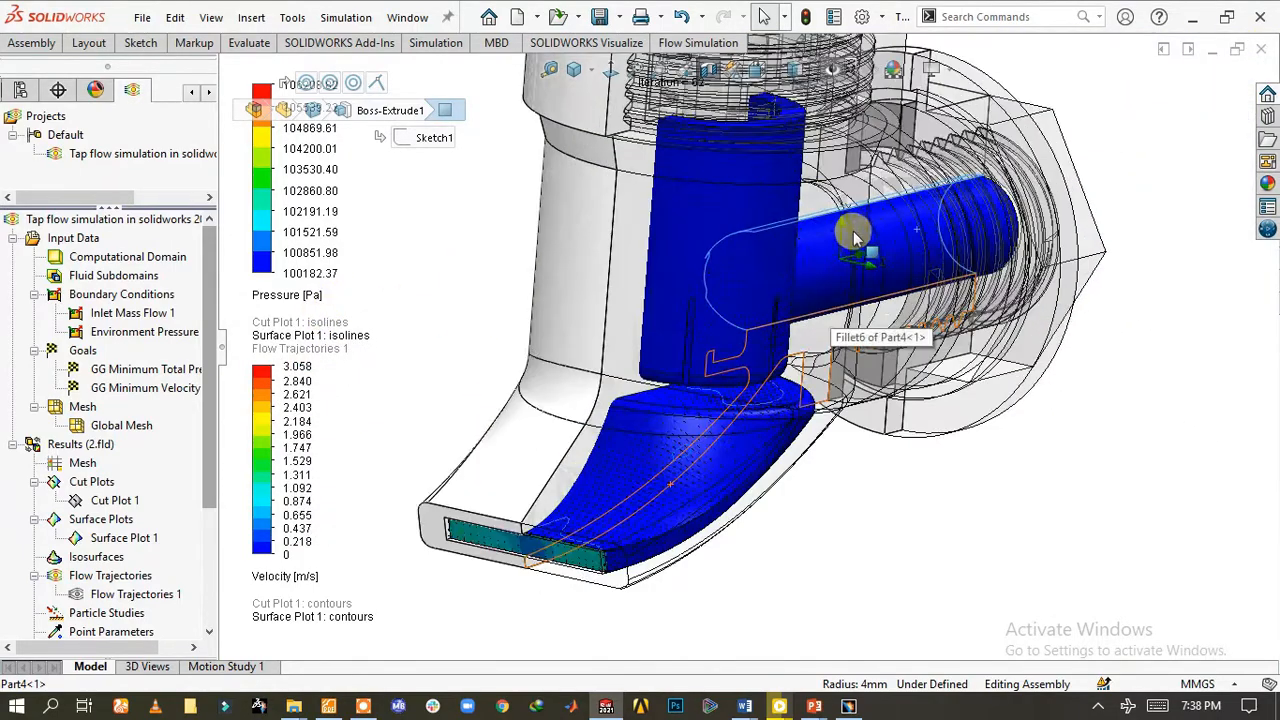
middle_drag(820, 302, 792, 280)
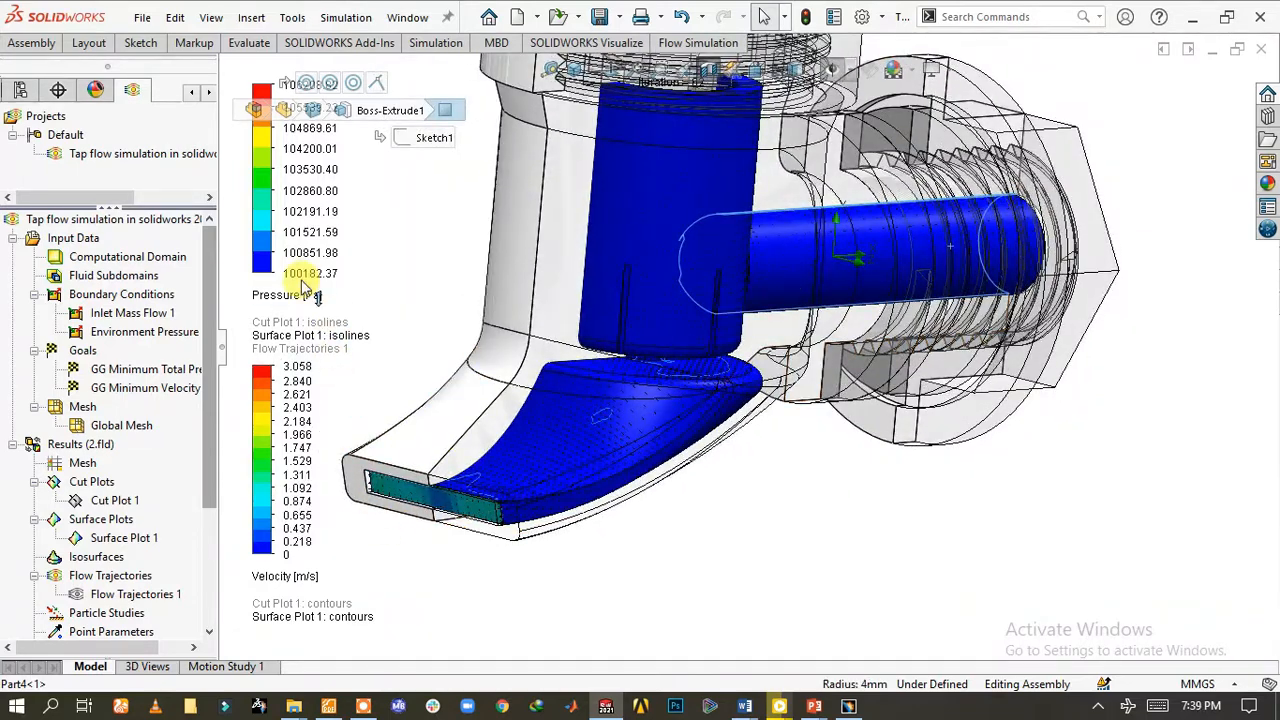
Hide Surface Plot 1.
click(104, 537)
right_click(104, 540)
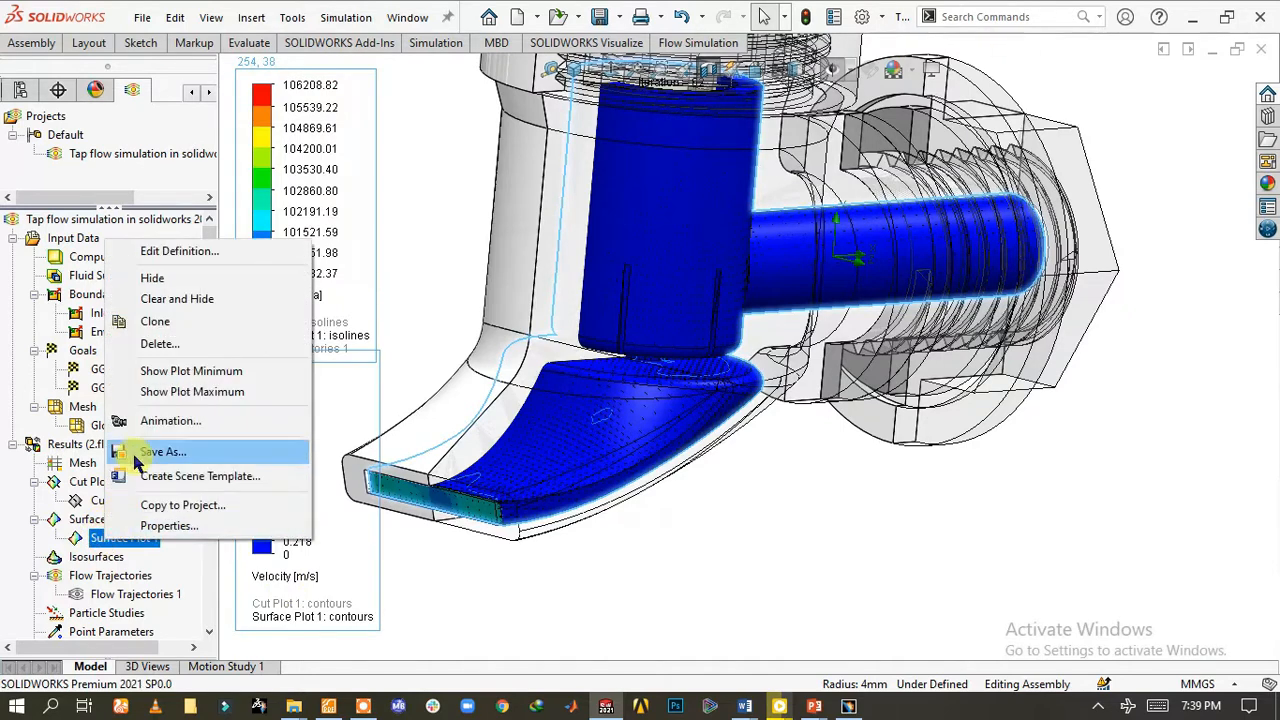
click(177, 280)
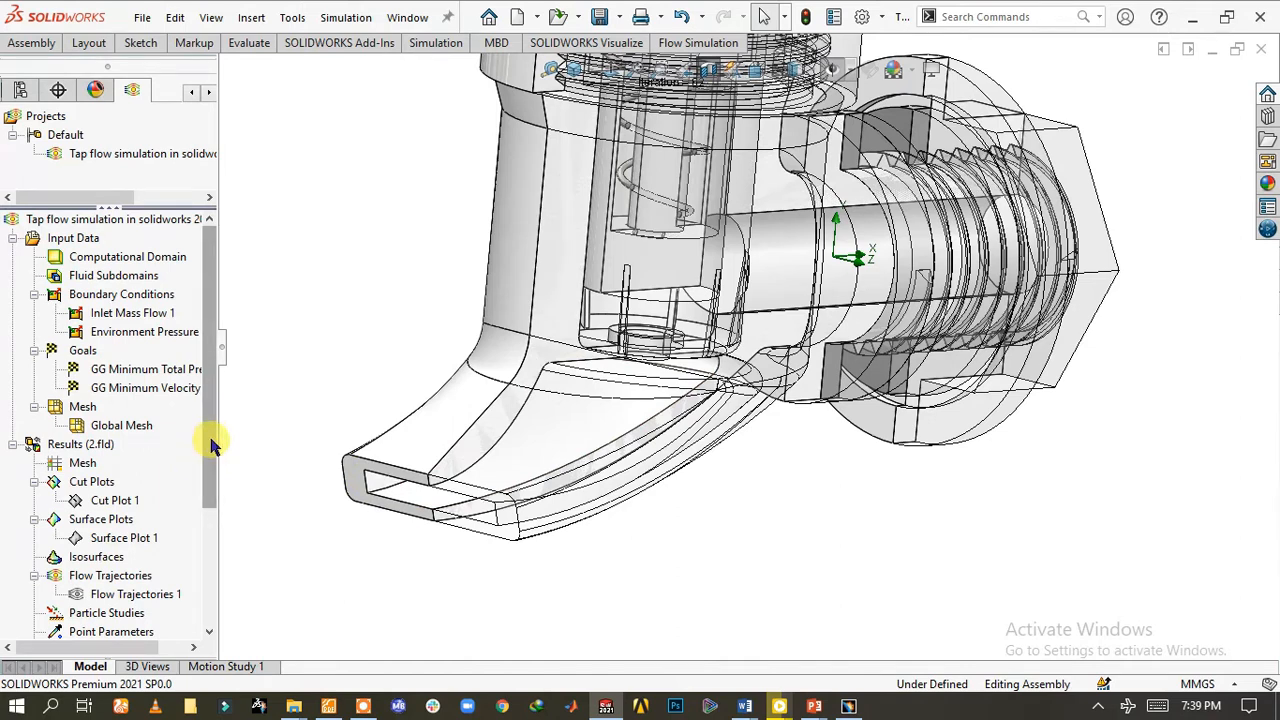
Create a velocity isosurface of the flow results and examine its shape around the tap's valve seat opening.
drag(212, 445, 206, 487)
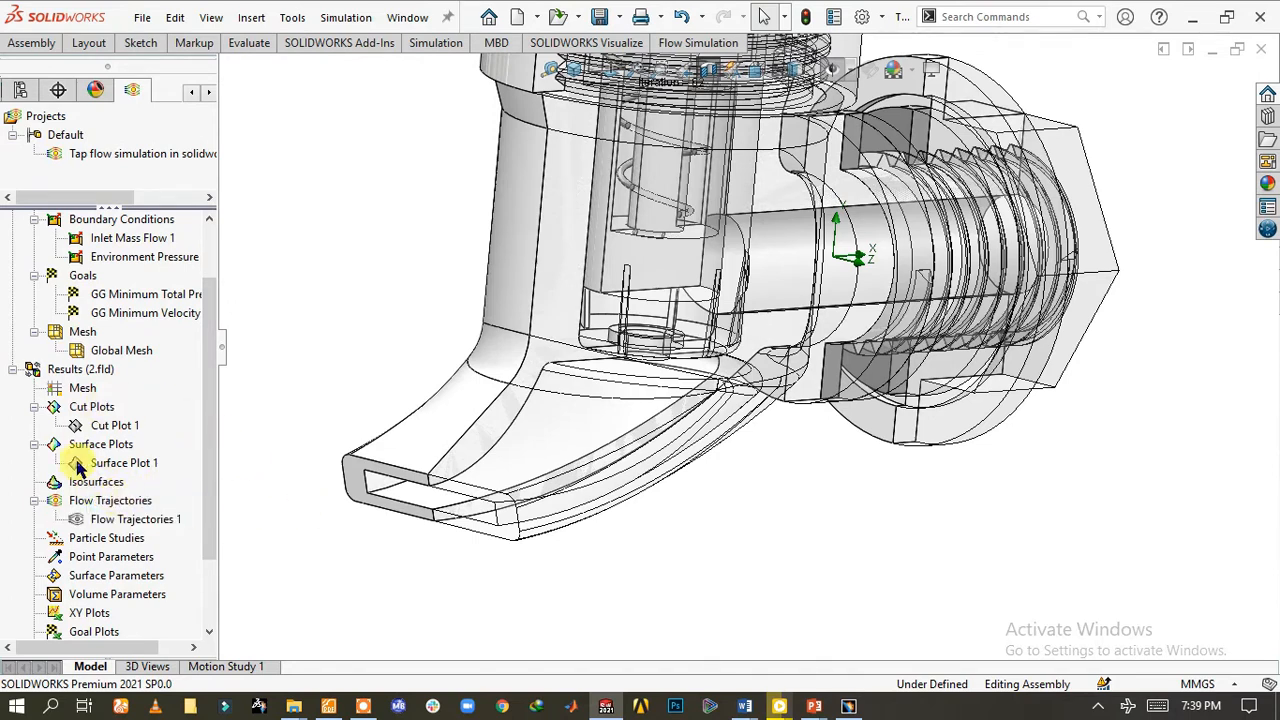
double_click(92, 482)
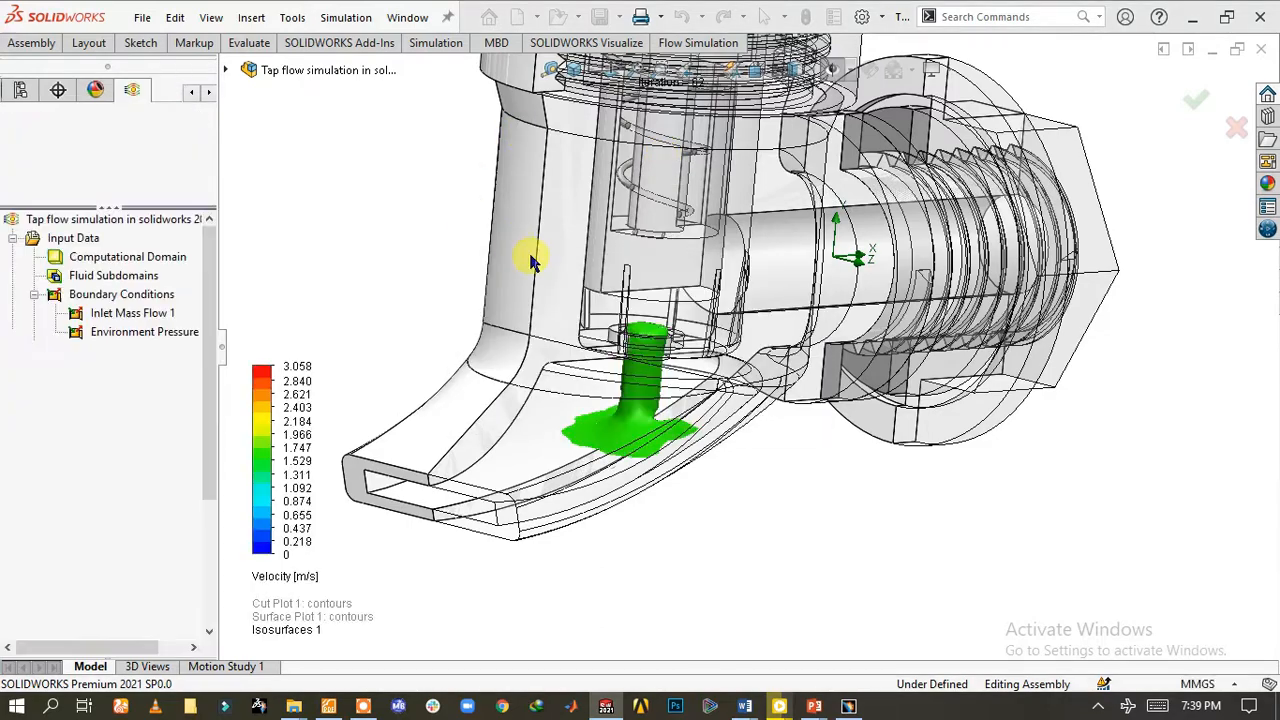
scroll(662, 432, down, 5)
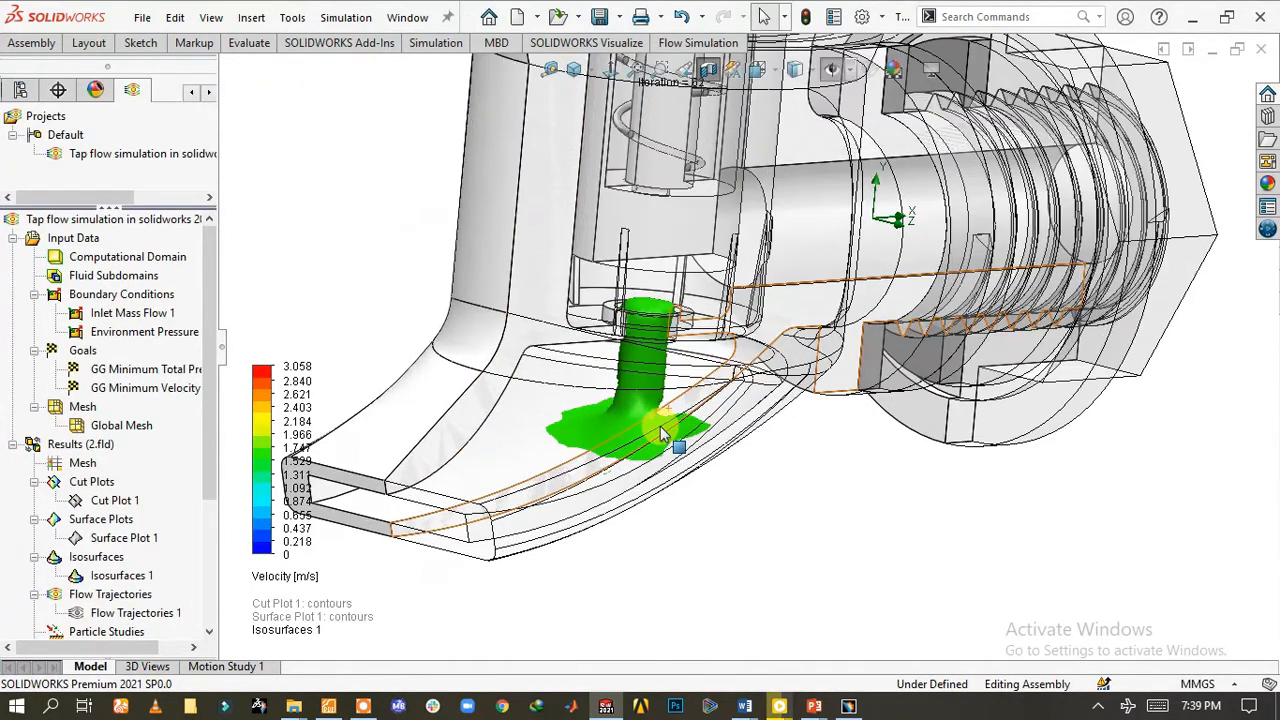
scroll(663, 423, up, 3)
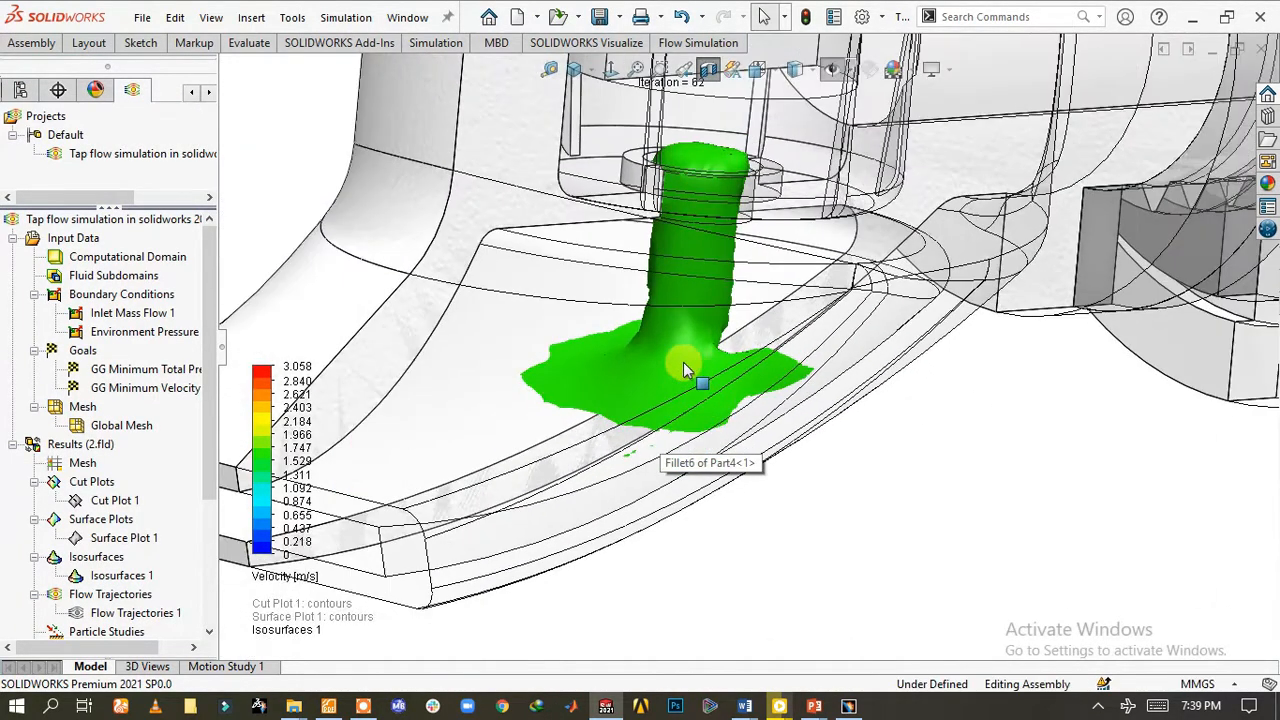
middle_drag(684, 370, 700, 145)
scroll(723, 251, down, 3)
scroll(748, 262, down, 3)
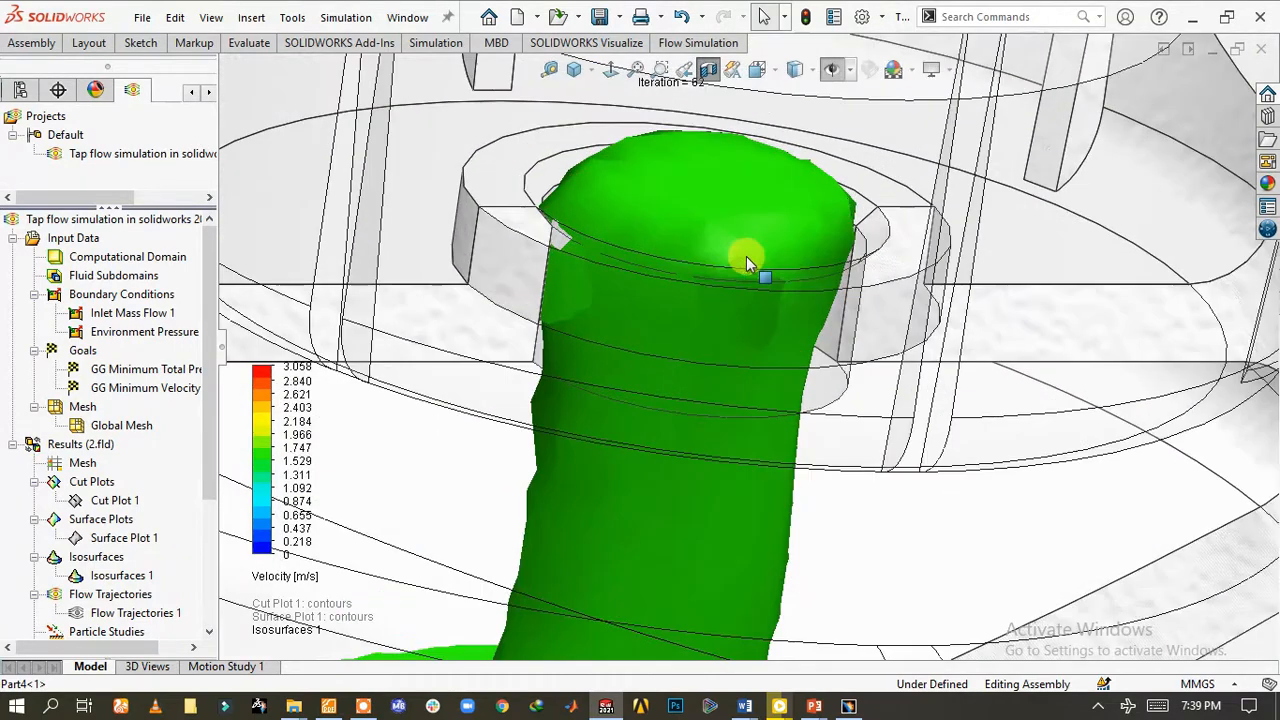
scroll(748, 262, up, 5)
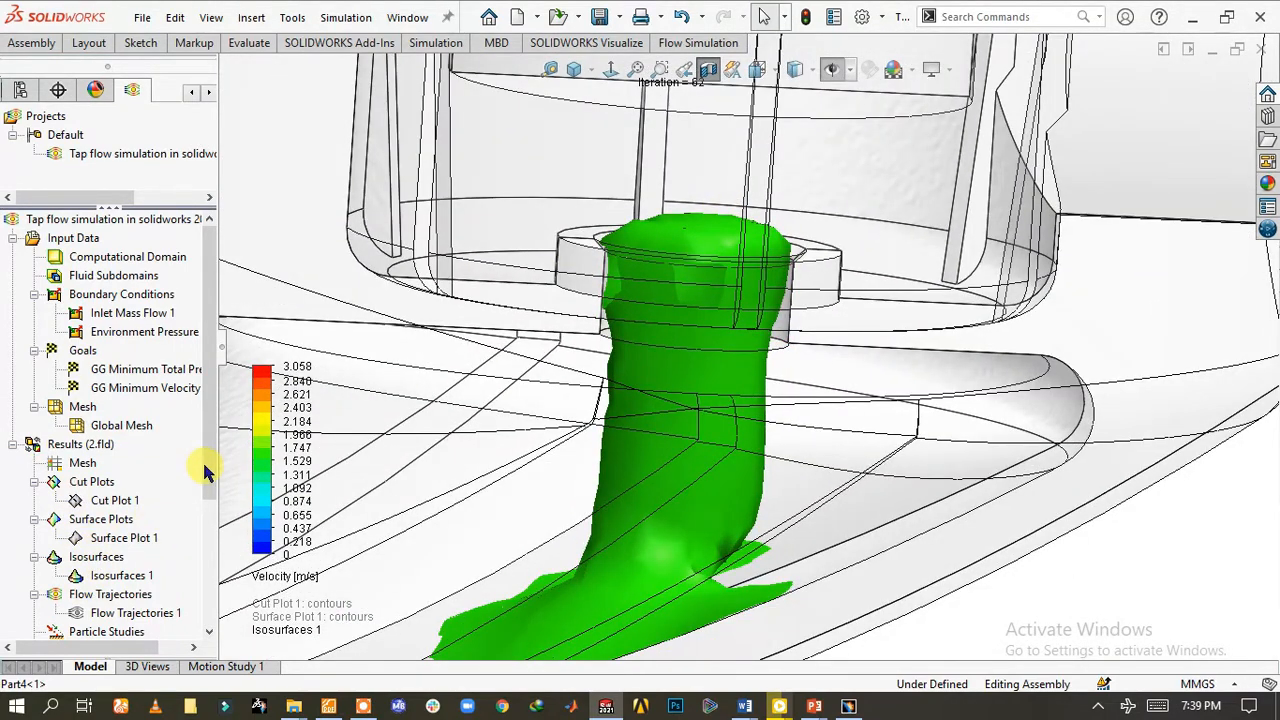
Redefine Isosurfaces 1 by number of levels, using 10 velocity levels from 0 to 3.05811785 m/s.
scroll(205, 472, down, 2)
right_click(112, 502)
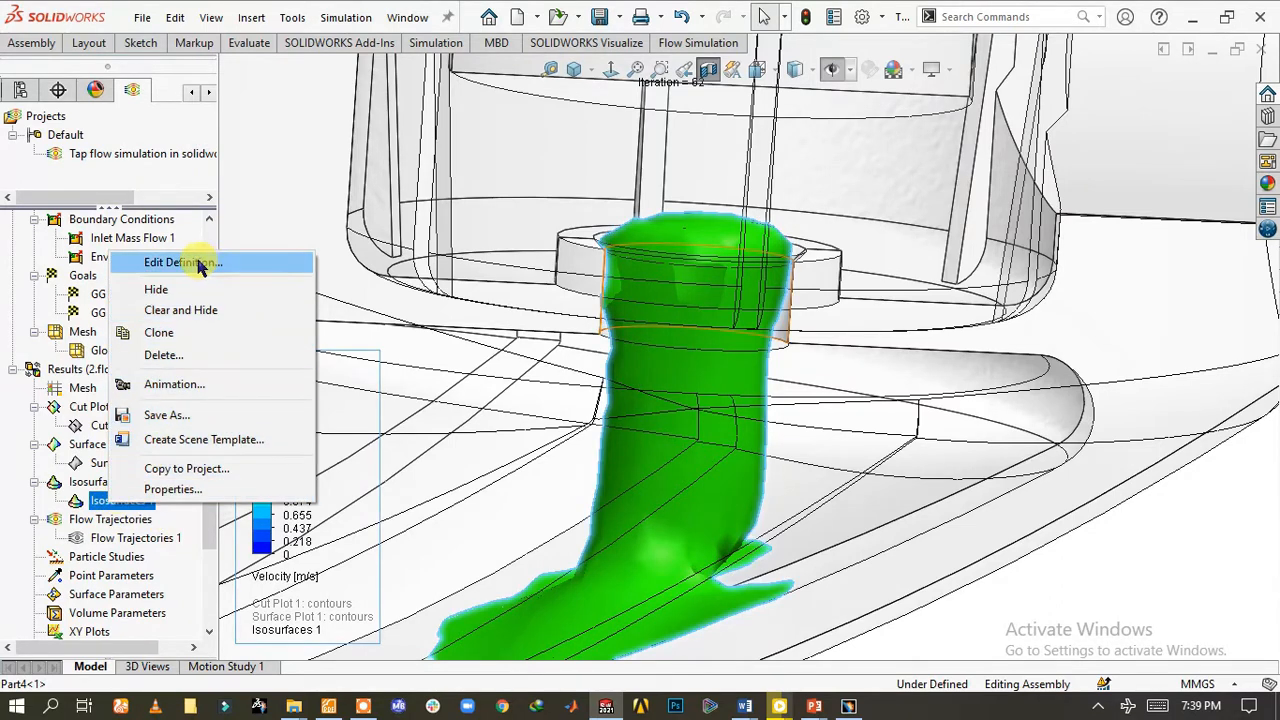
click(197, 263)
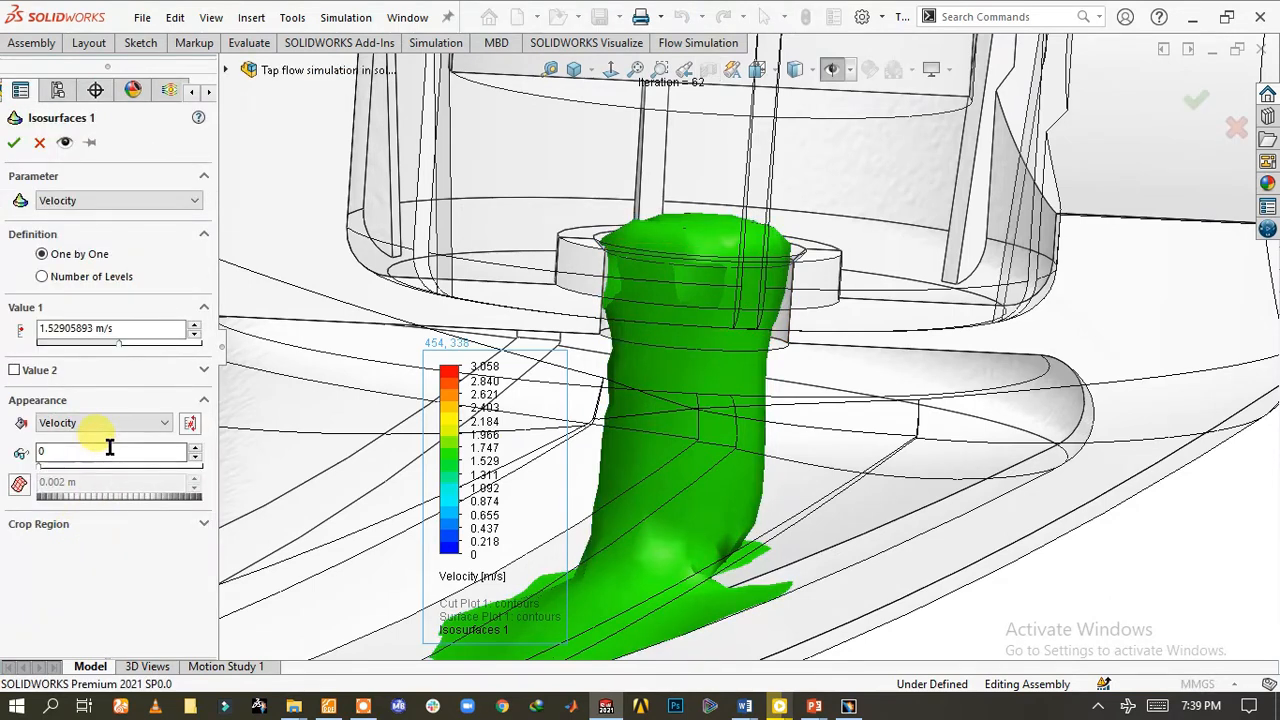
click(41, 276)
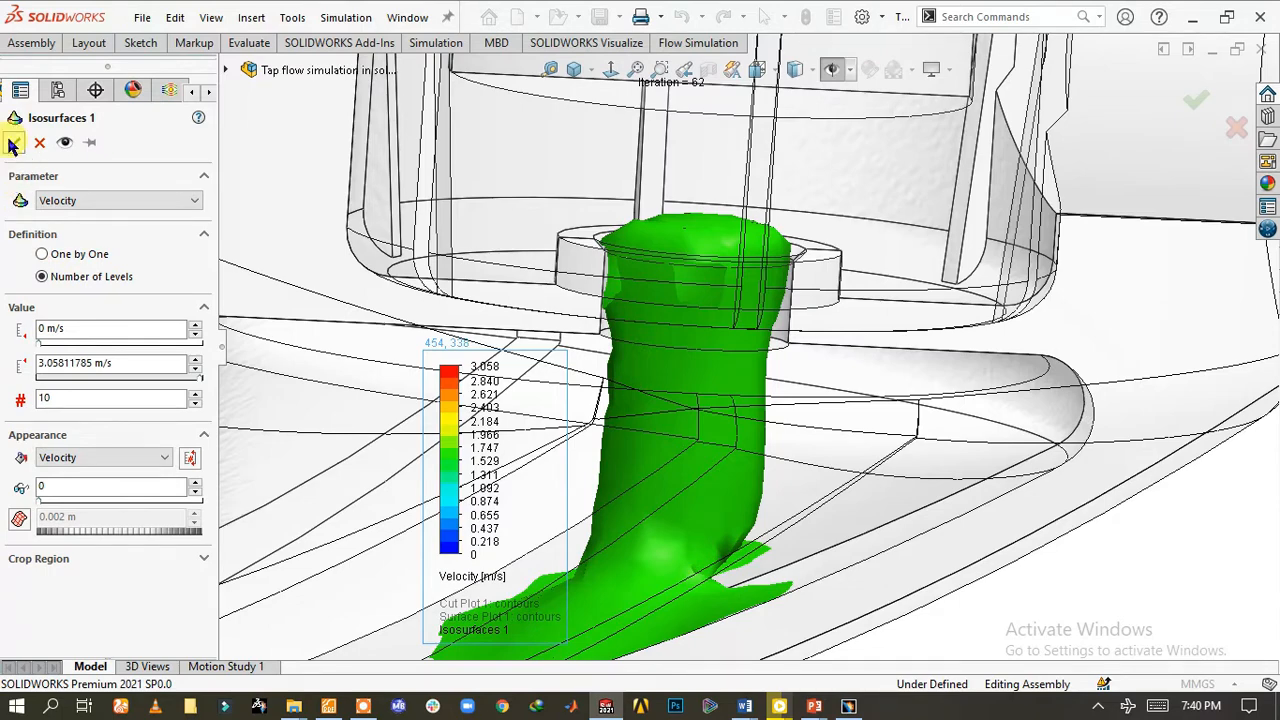
click(12, 145)
Examine the multi-level velocity isosurfaces in the valve chamber, through the spout and at its outlet opening.
scroll(815, 502, up, 5)
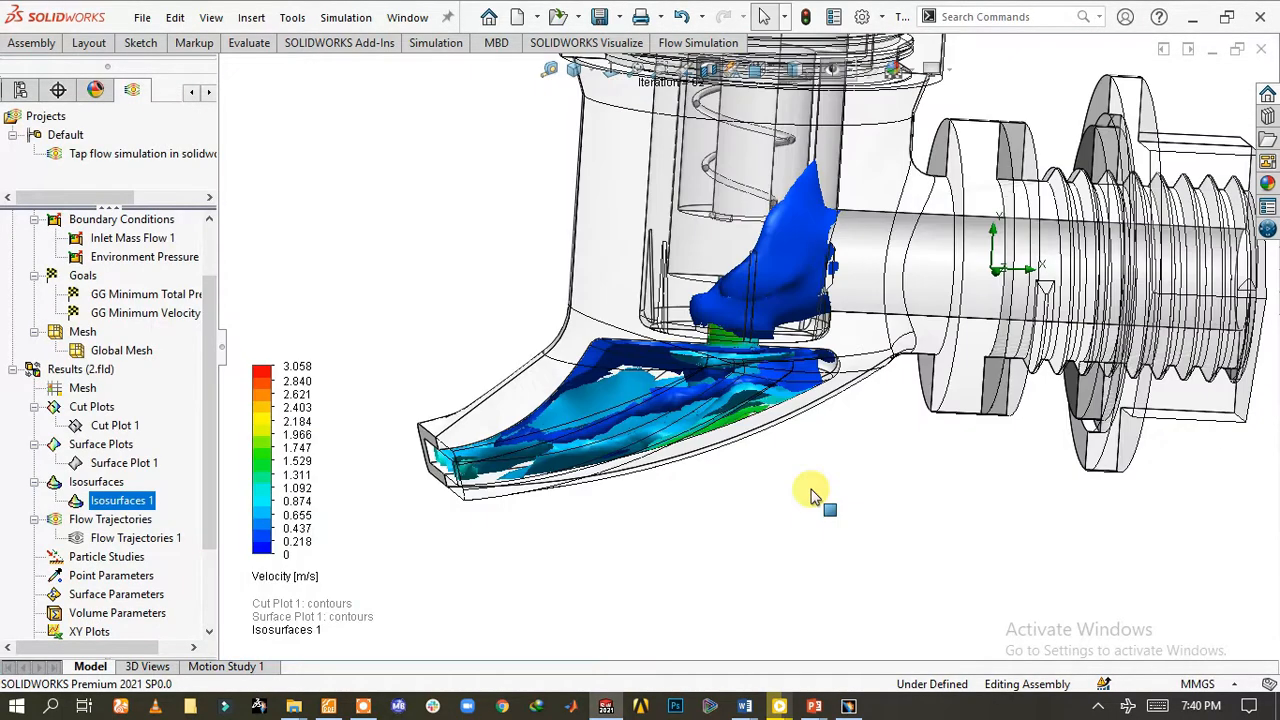
scroll(815, 495, down, 3)
middle_drag(703, 409, 500, 432)
mouse_move(432, 455)
middle_down()
mouse_move(349, 466)
mouse_move(427, 435)
middle_up()
scroll(460, 398, up, 2)
scroll(480, 407, down, 4)
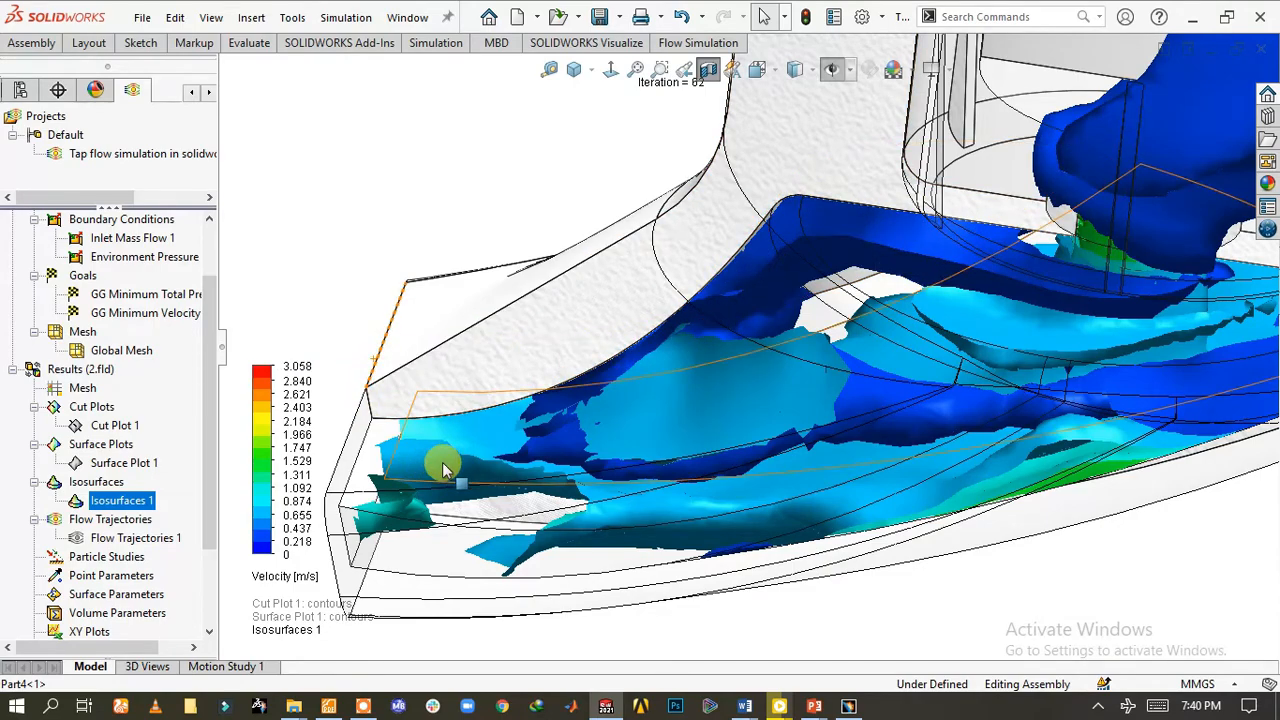
middle_drag(1042, 490, 978, 328)
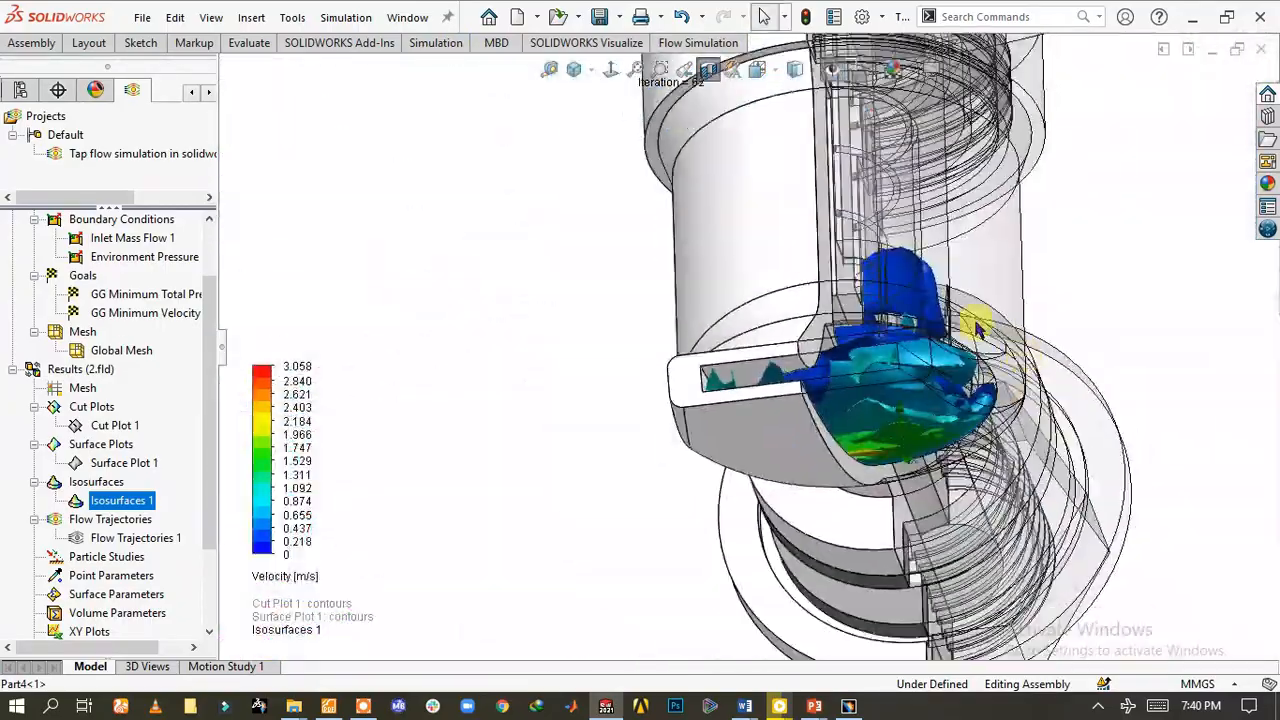
middle_drag(868, 355, 780, 460)
Hide Isosurfaces 1 and show Flow Trajectories 1 in the tap.
right_click(130, 503)
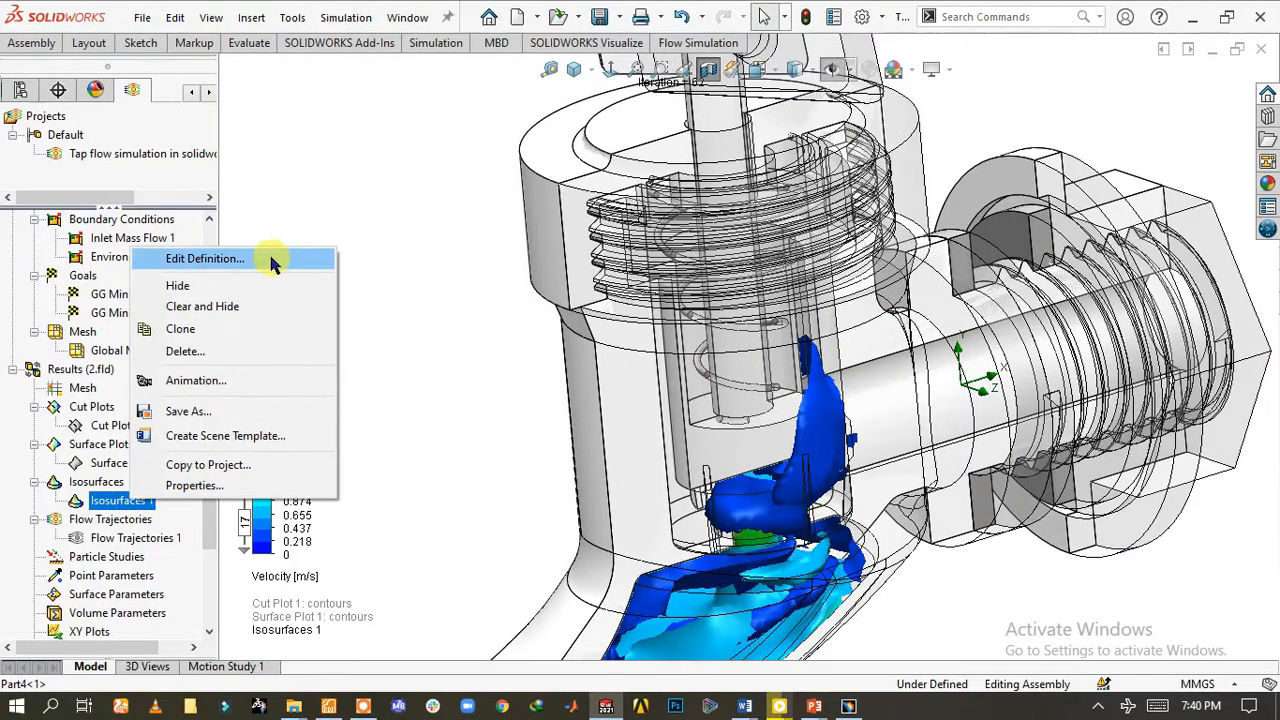
click(300, 283)
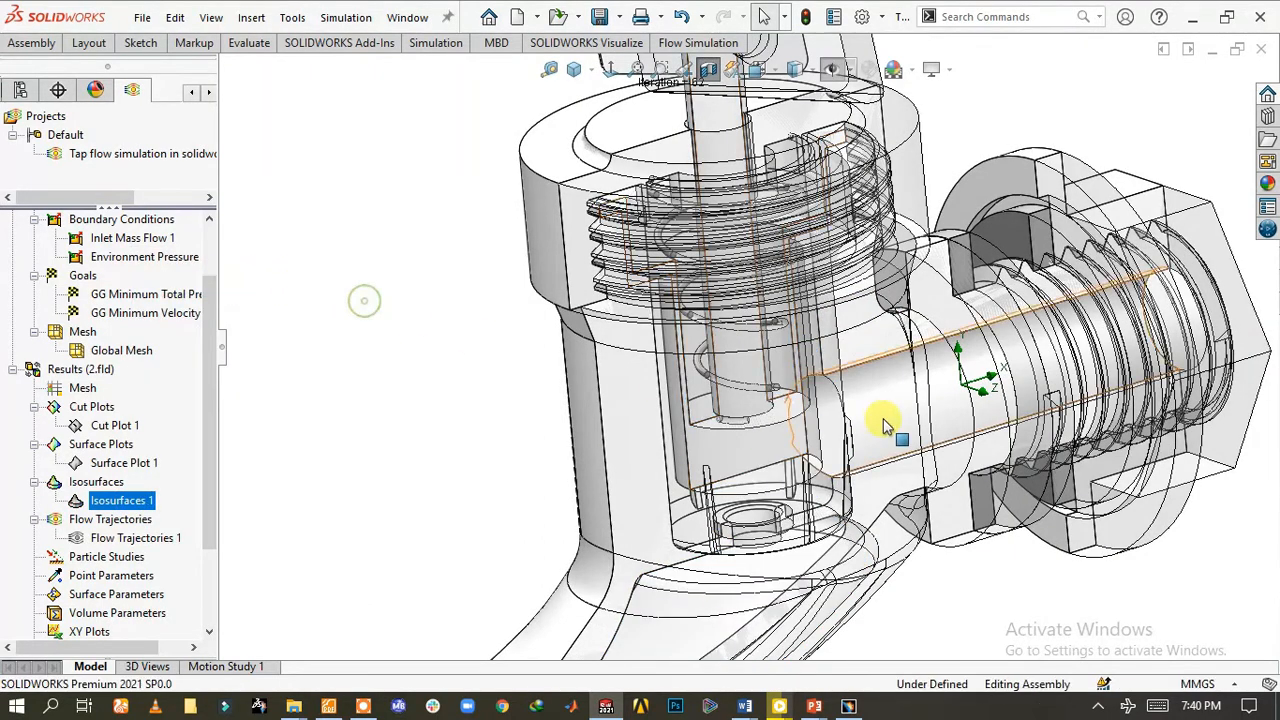
middle_drag(364, 302, 790, 318)
middle_drag(711, 363, 862, 435)
scroll(711, 235, down, 2)
middle_drag(828, 418, 757, 400)
click(128, 539)
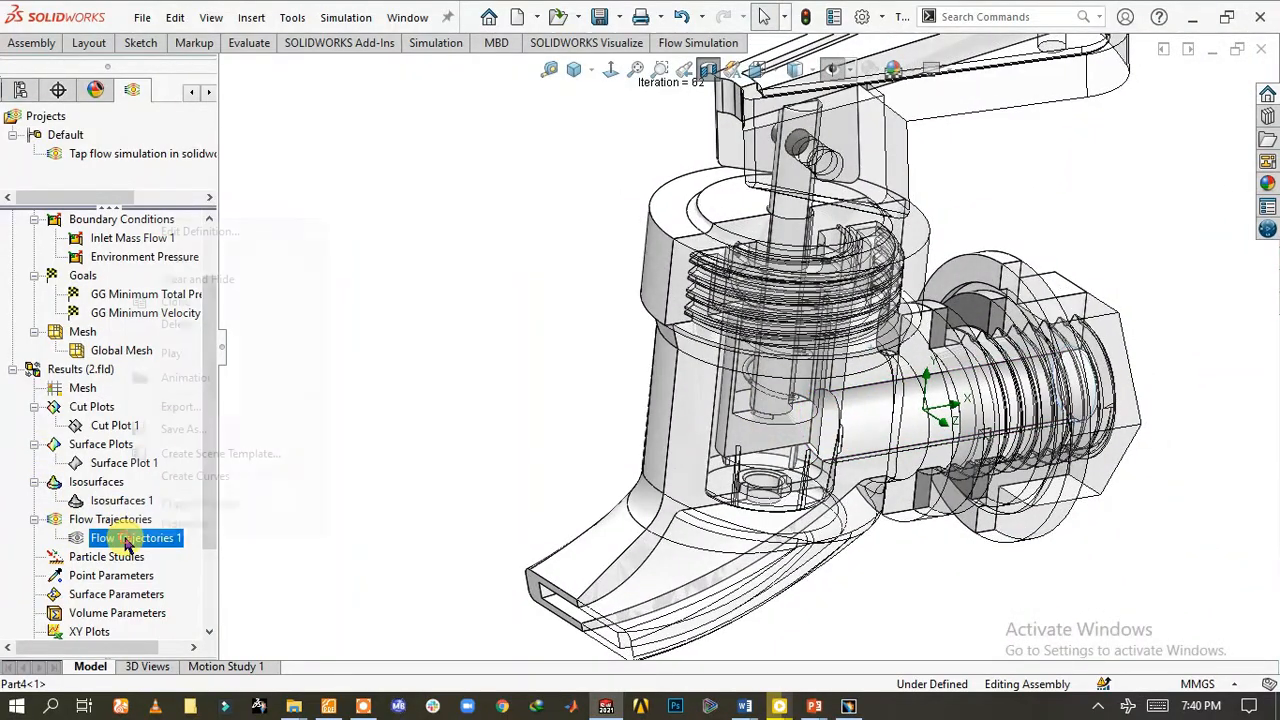
right_click(128, 540)
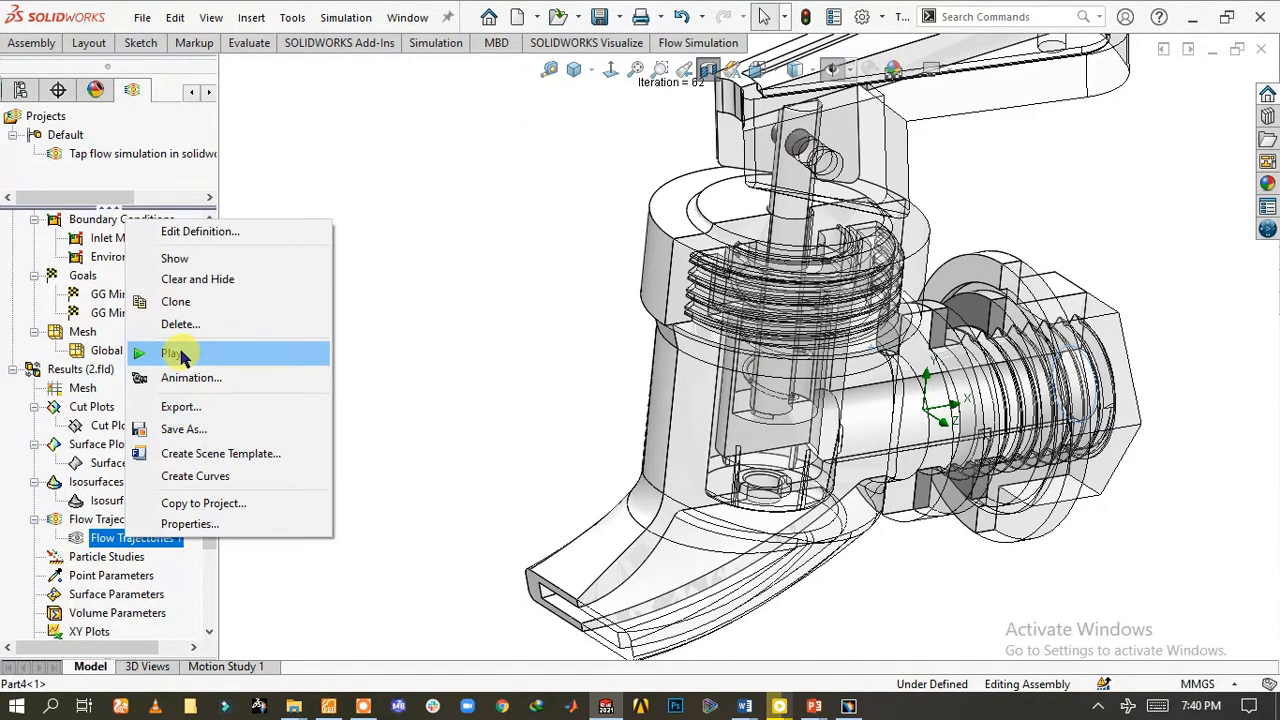
click(197, 258)
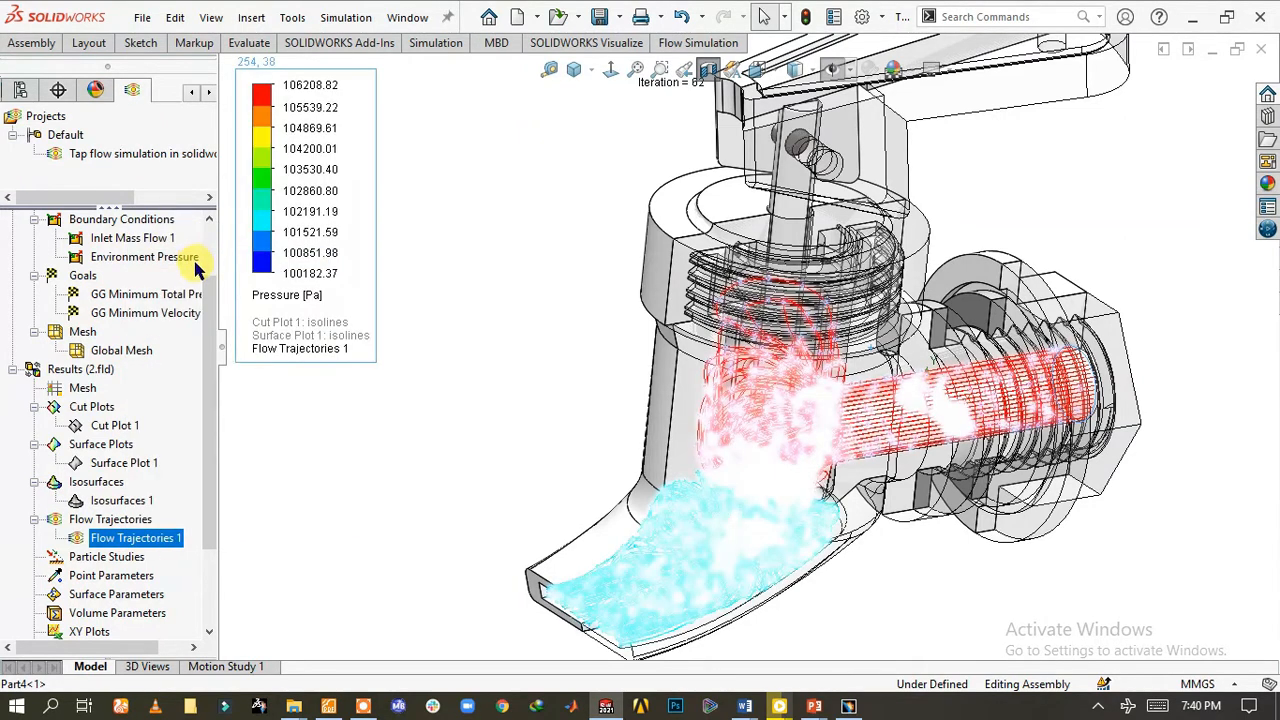
click(388, 397)
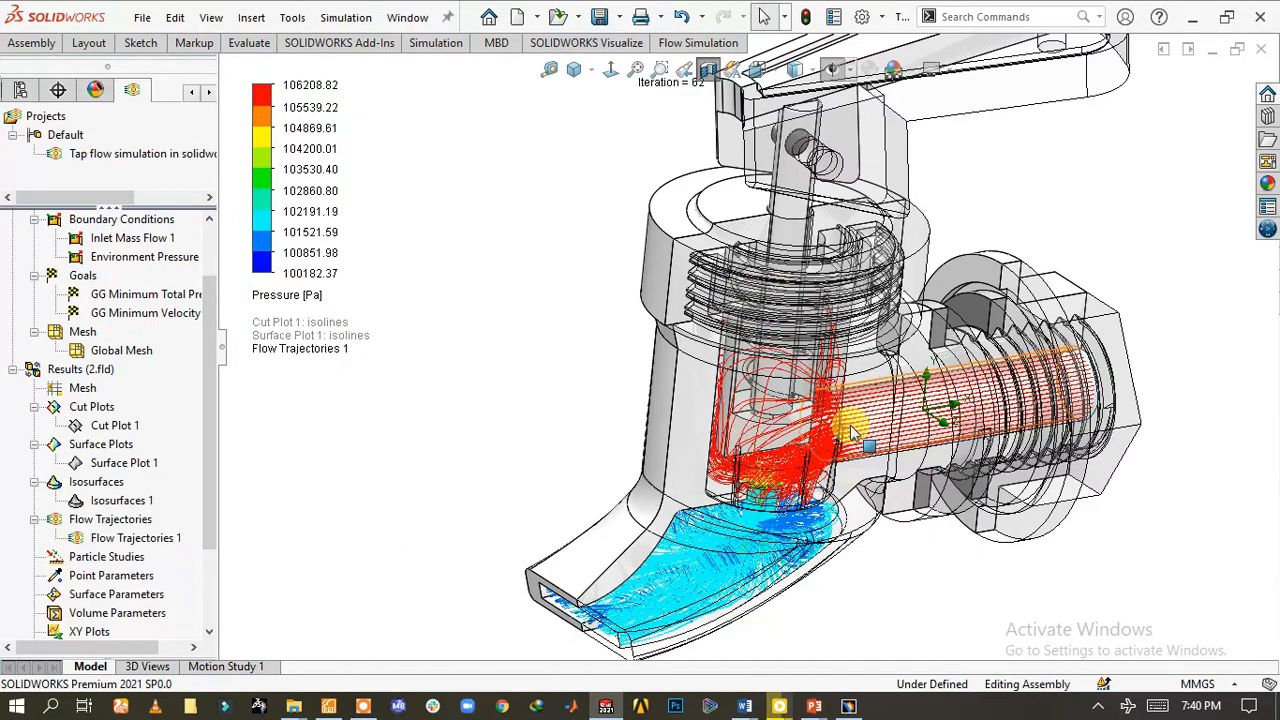
Change the parameter of the flow trajectories' colour legend to Velocity (X).
scroll(880, 565, down, 3)
scroll(850, 570, down, 2)
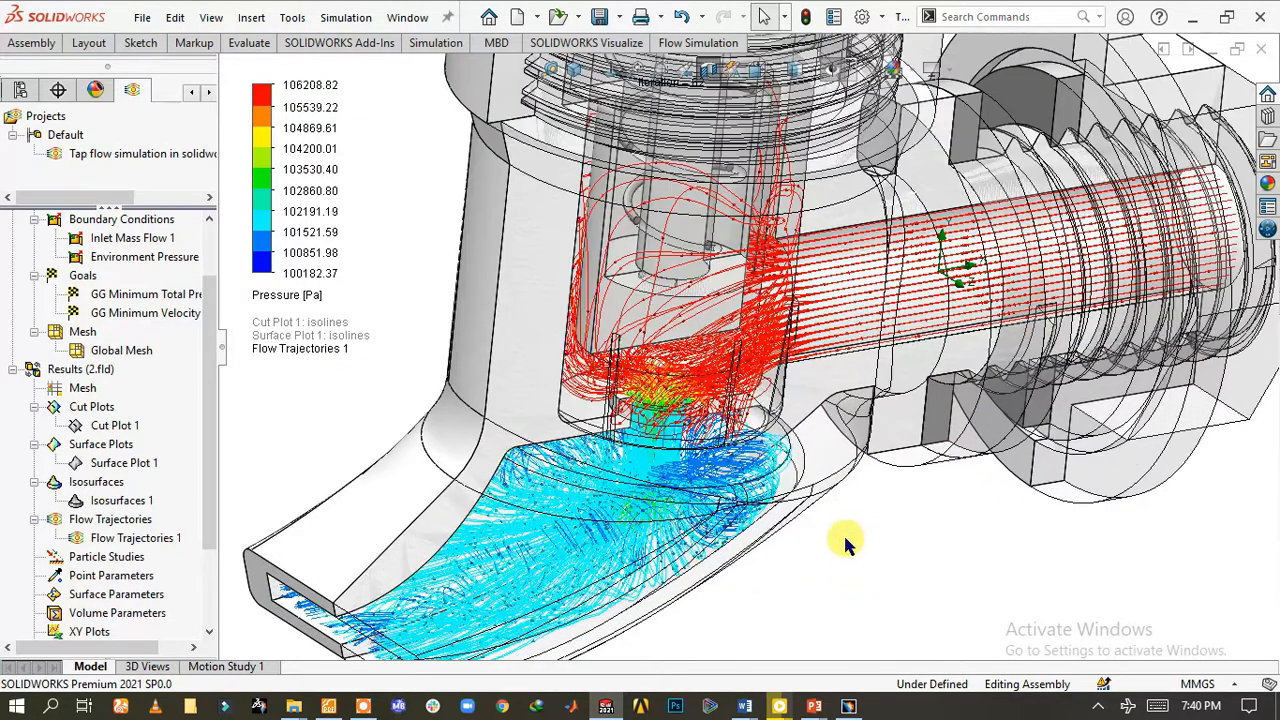
scroll(843, 520, up, 1)
middle_drag(822, 497, 686, 434)
scroll(857, 378, down, 1)
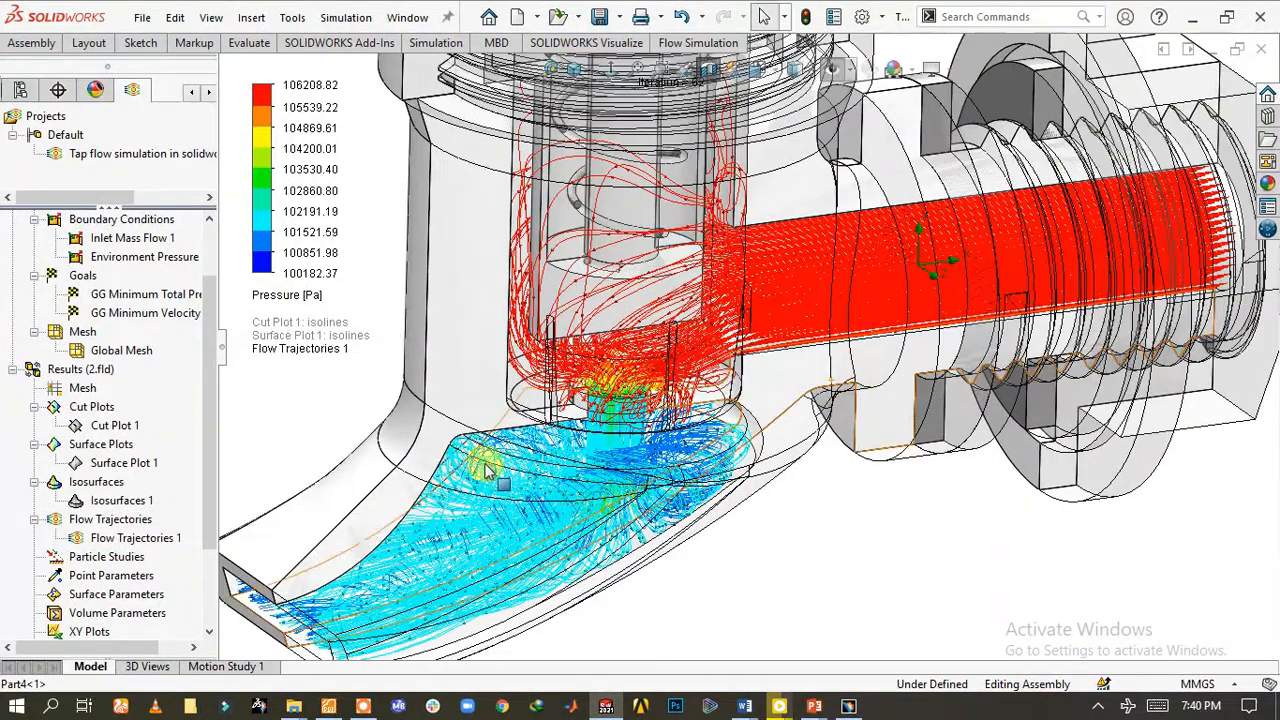
click(284, 294)
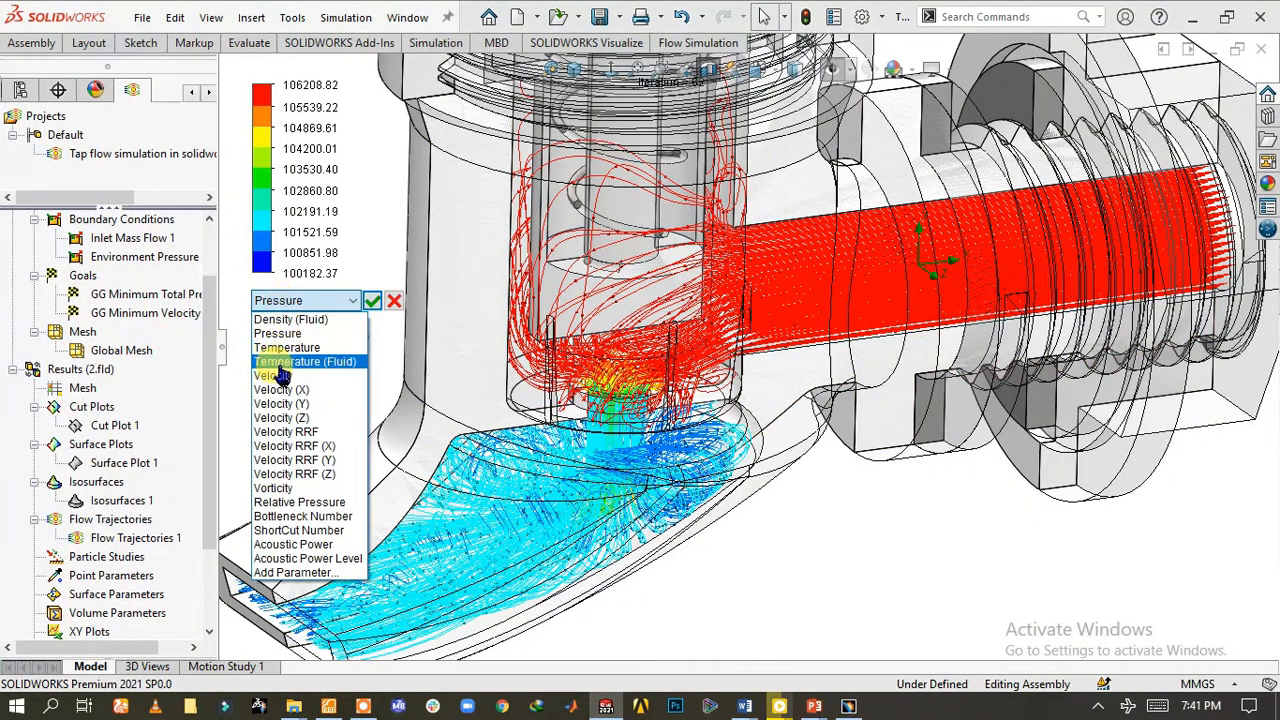
click(281, 389)
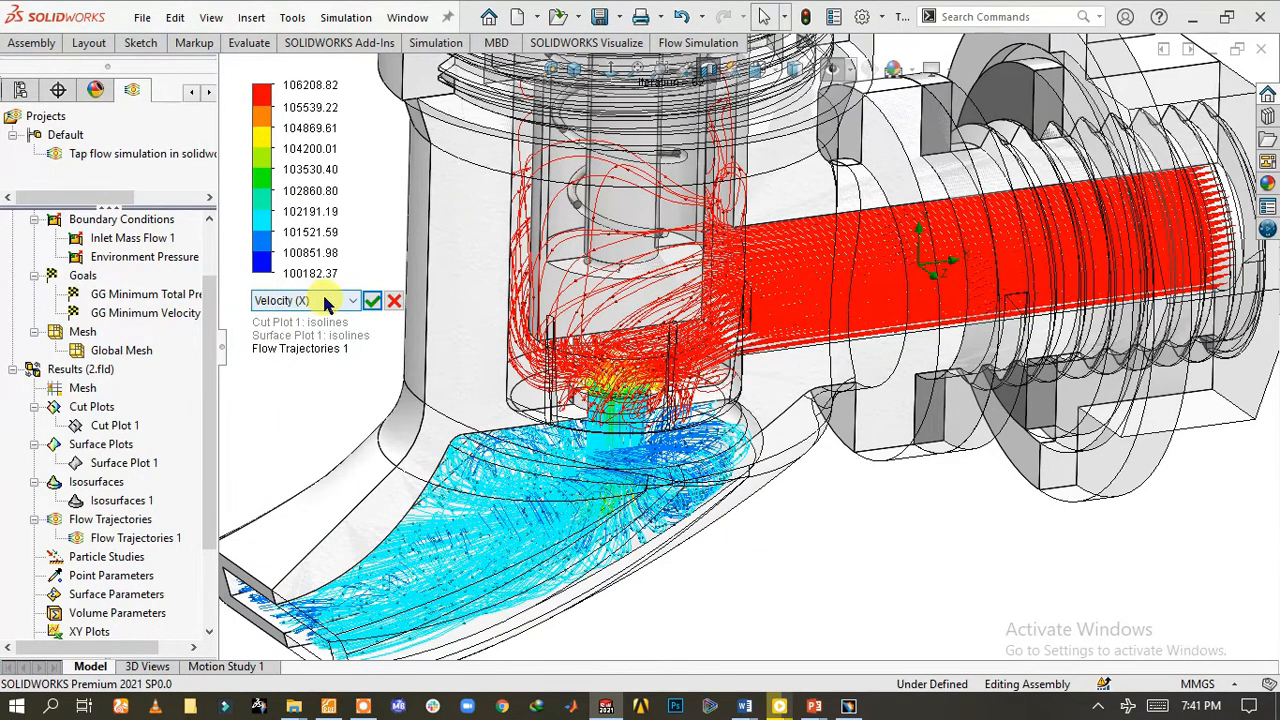
click(325, 303)
click(296, 382)
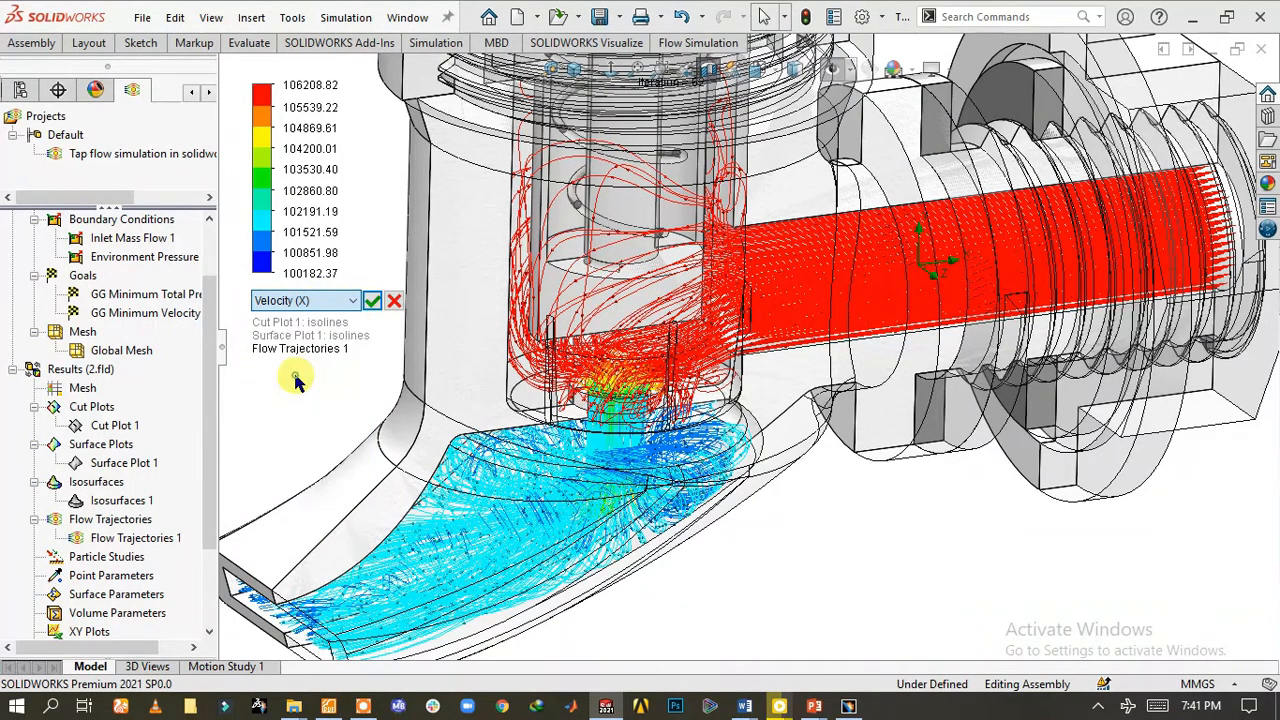
click(369, 299)
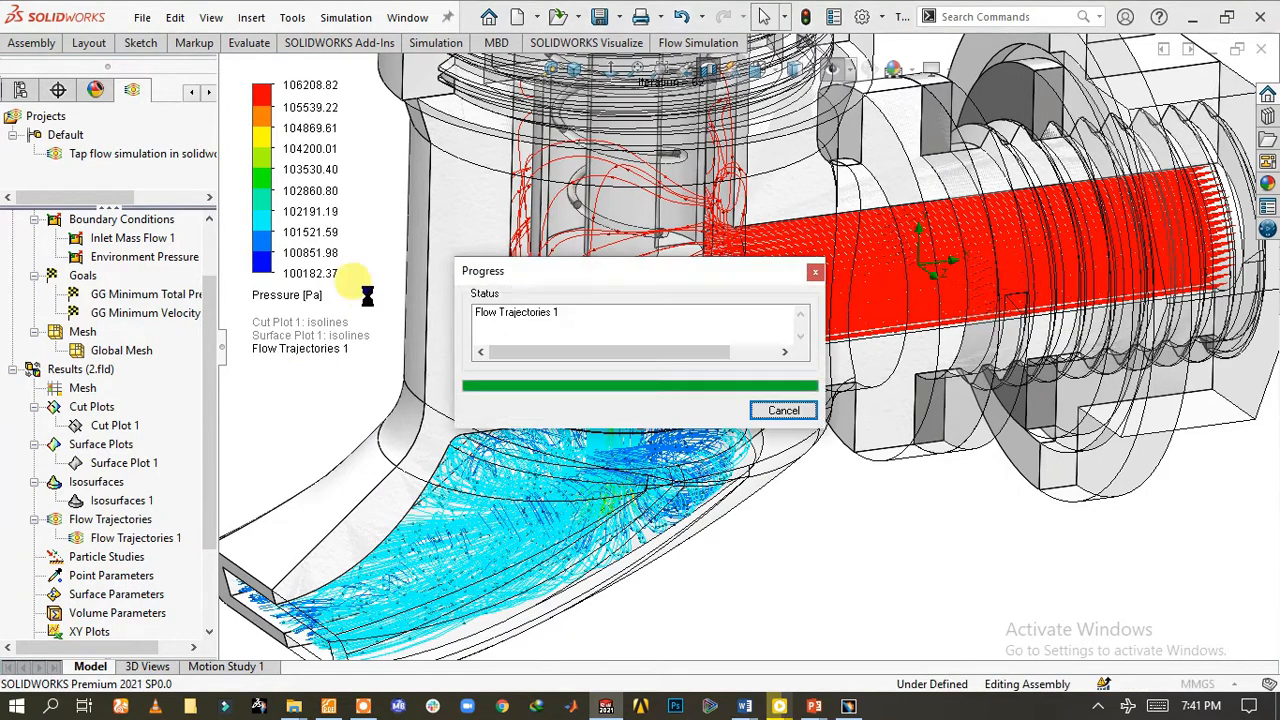